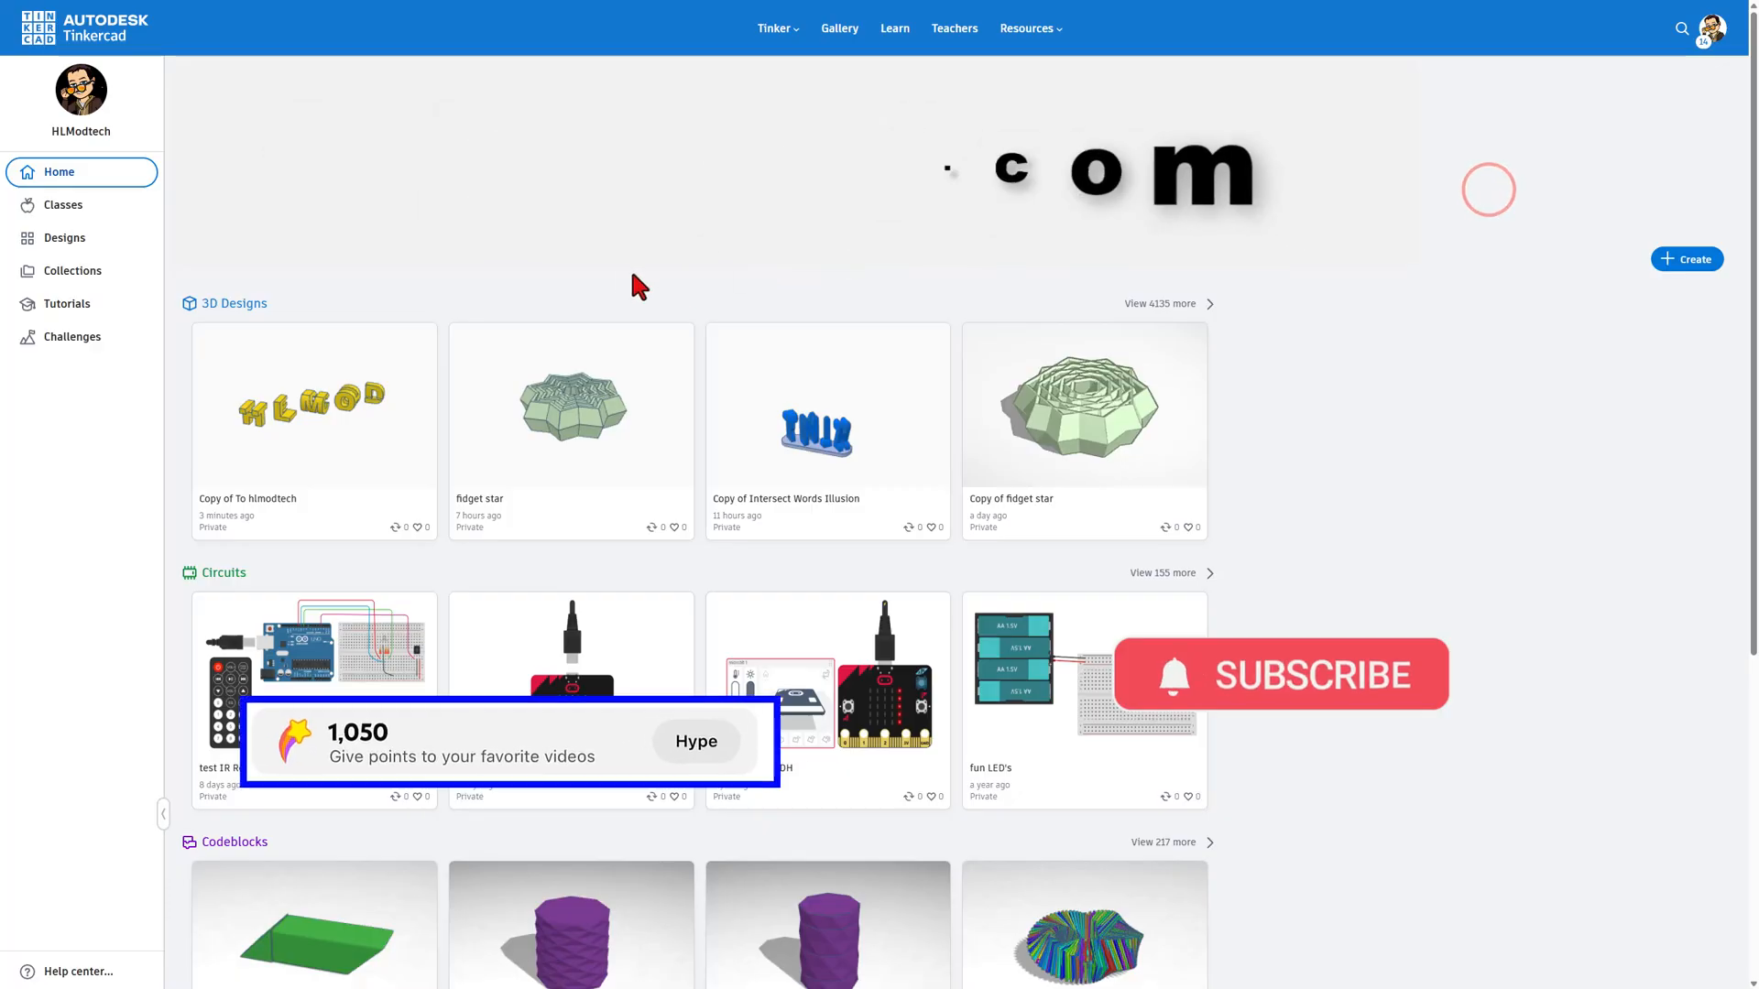
Step: Open the list of your designs and look through the 3D, Circuits and Codeblocks categories, returning to the 3D designs
left_click(92, 239)
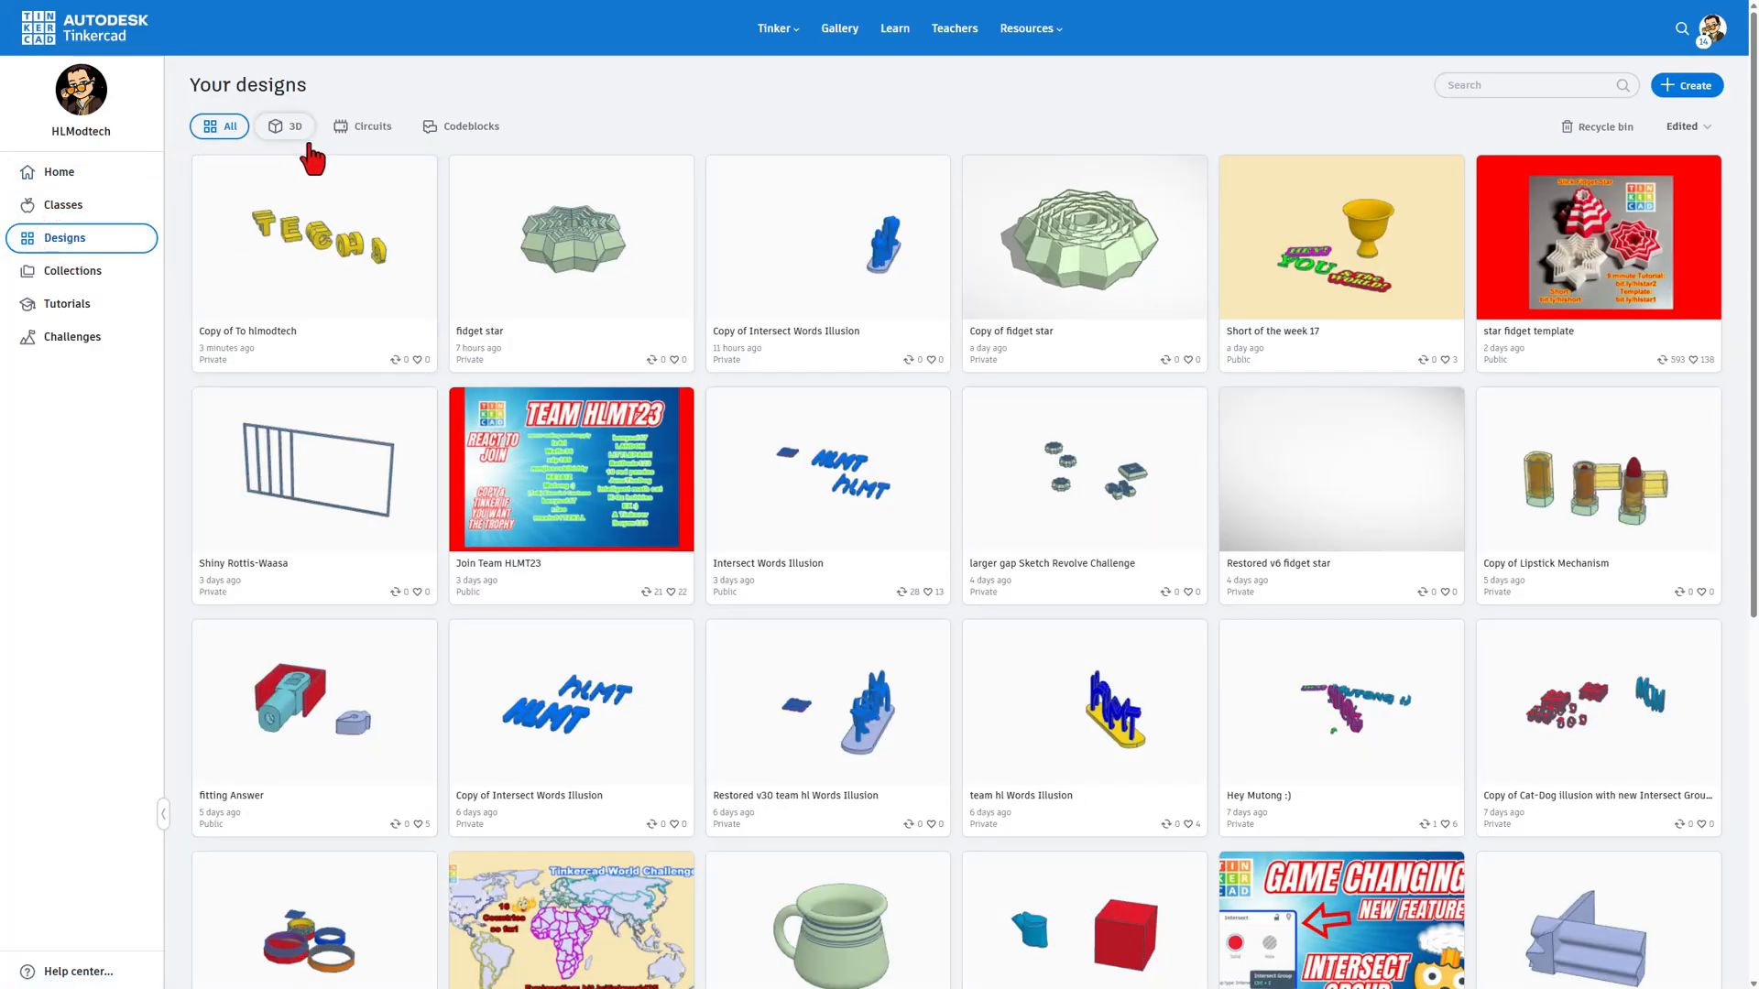
left_click(283, 129)
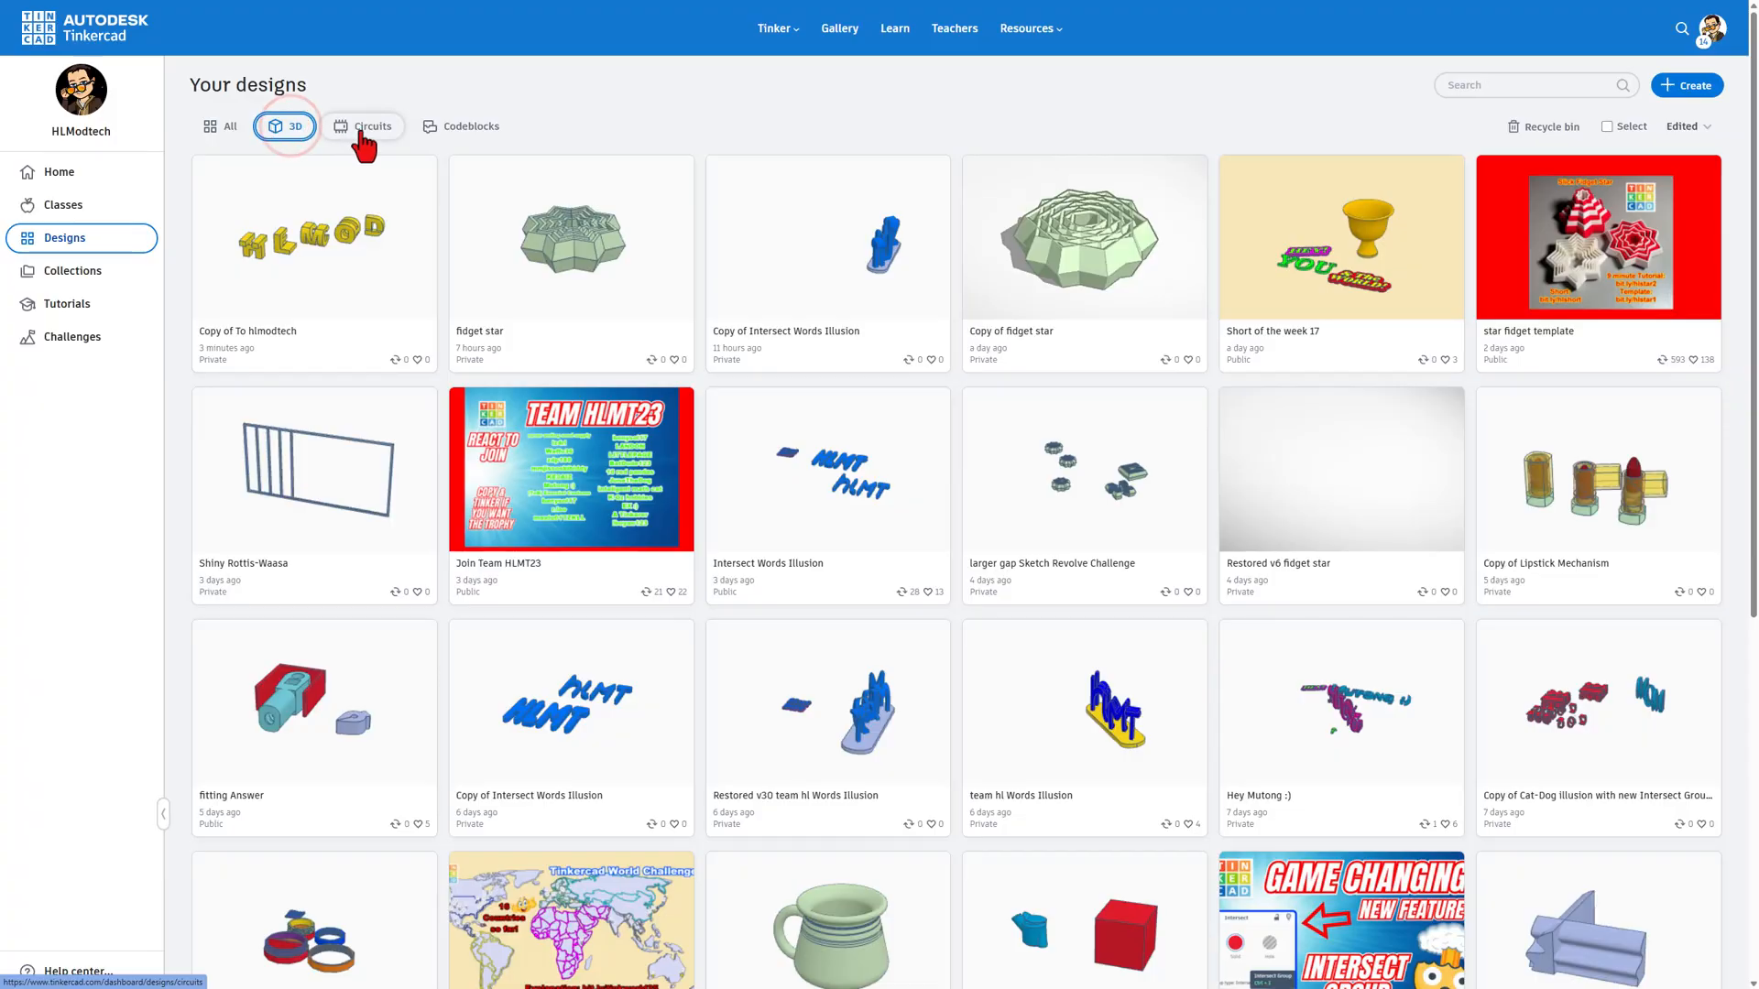
left_click(362, 129)
left_click(469, 127)
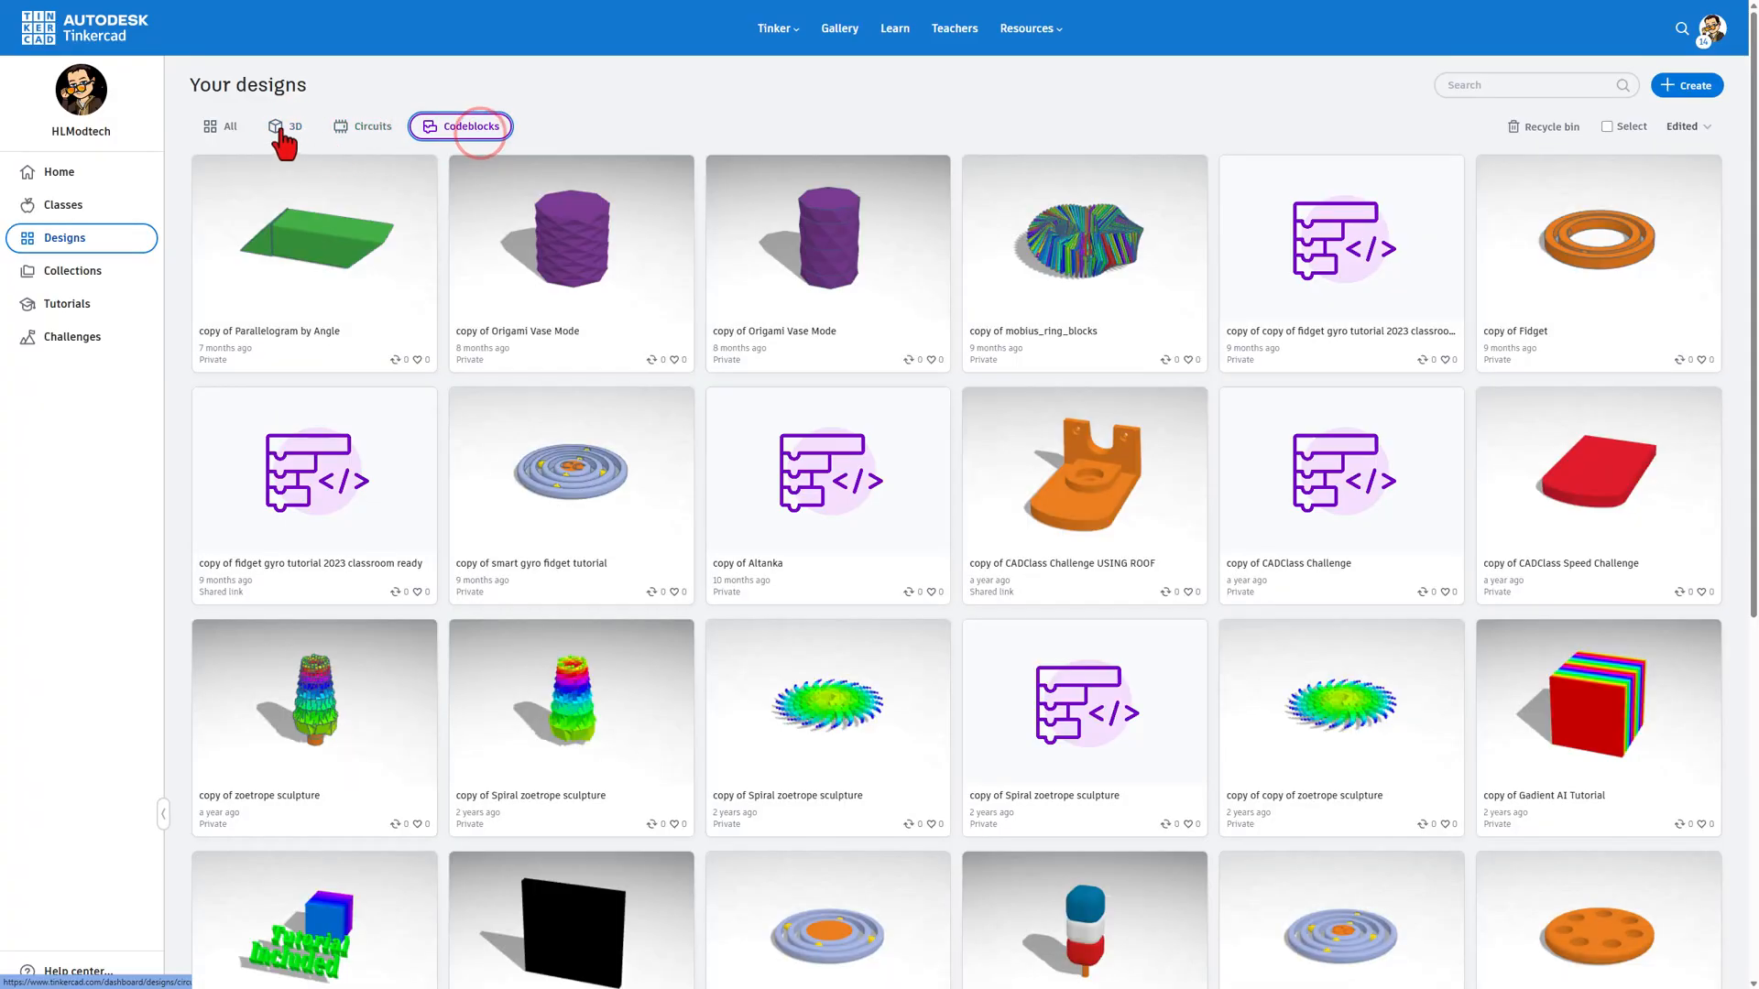
left_click(280, 131)
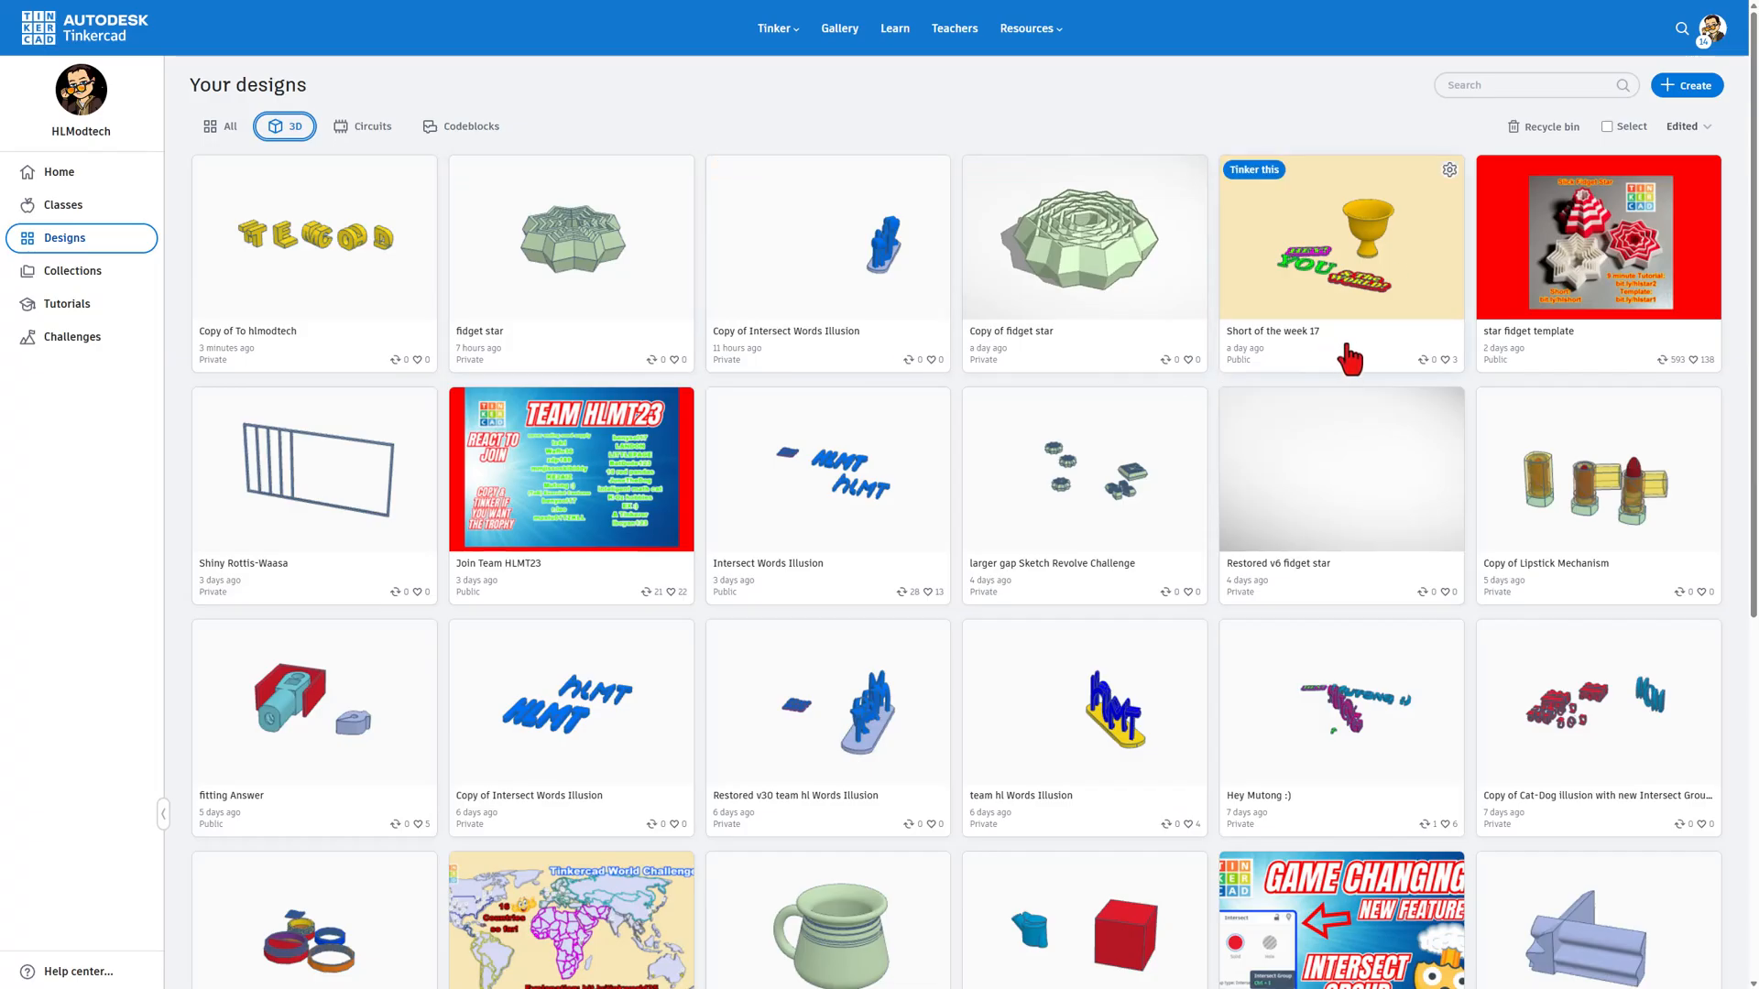
Step: Create a new 3D design and name it "cs screw"
left_click(1684, 85)
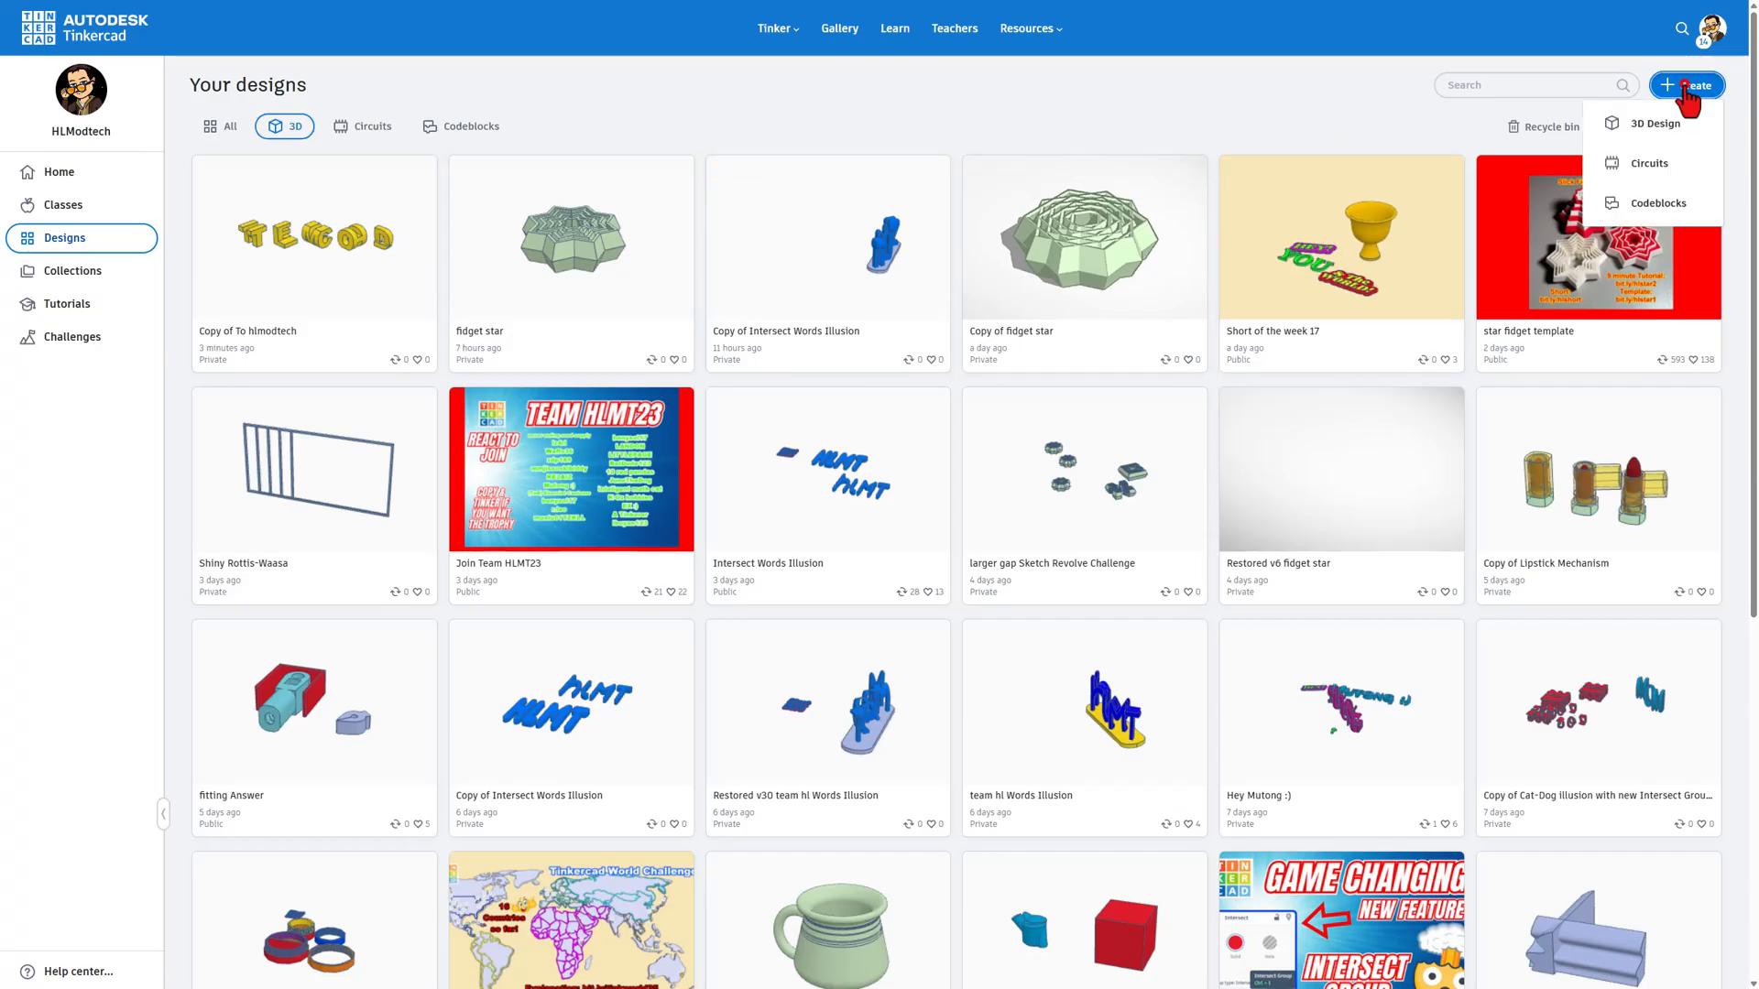
left_click(1654, 123)
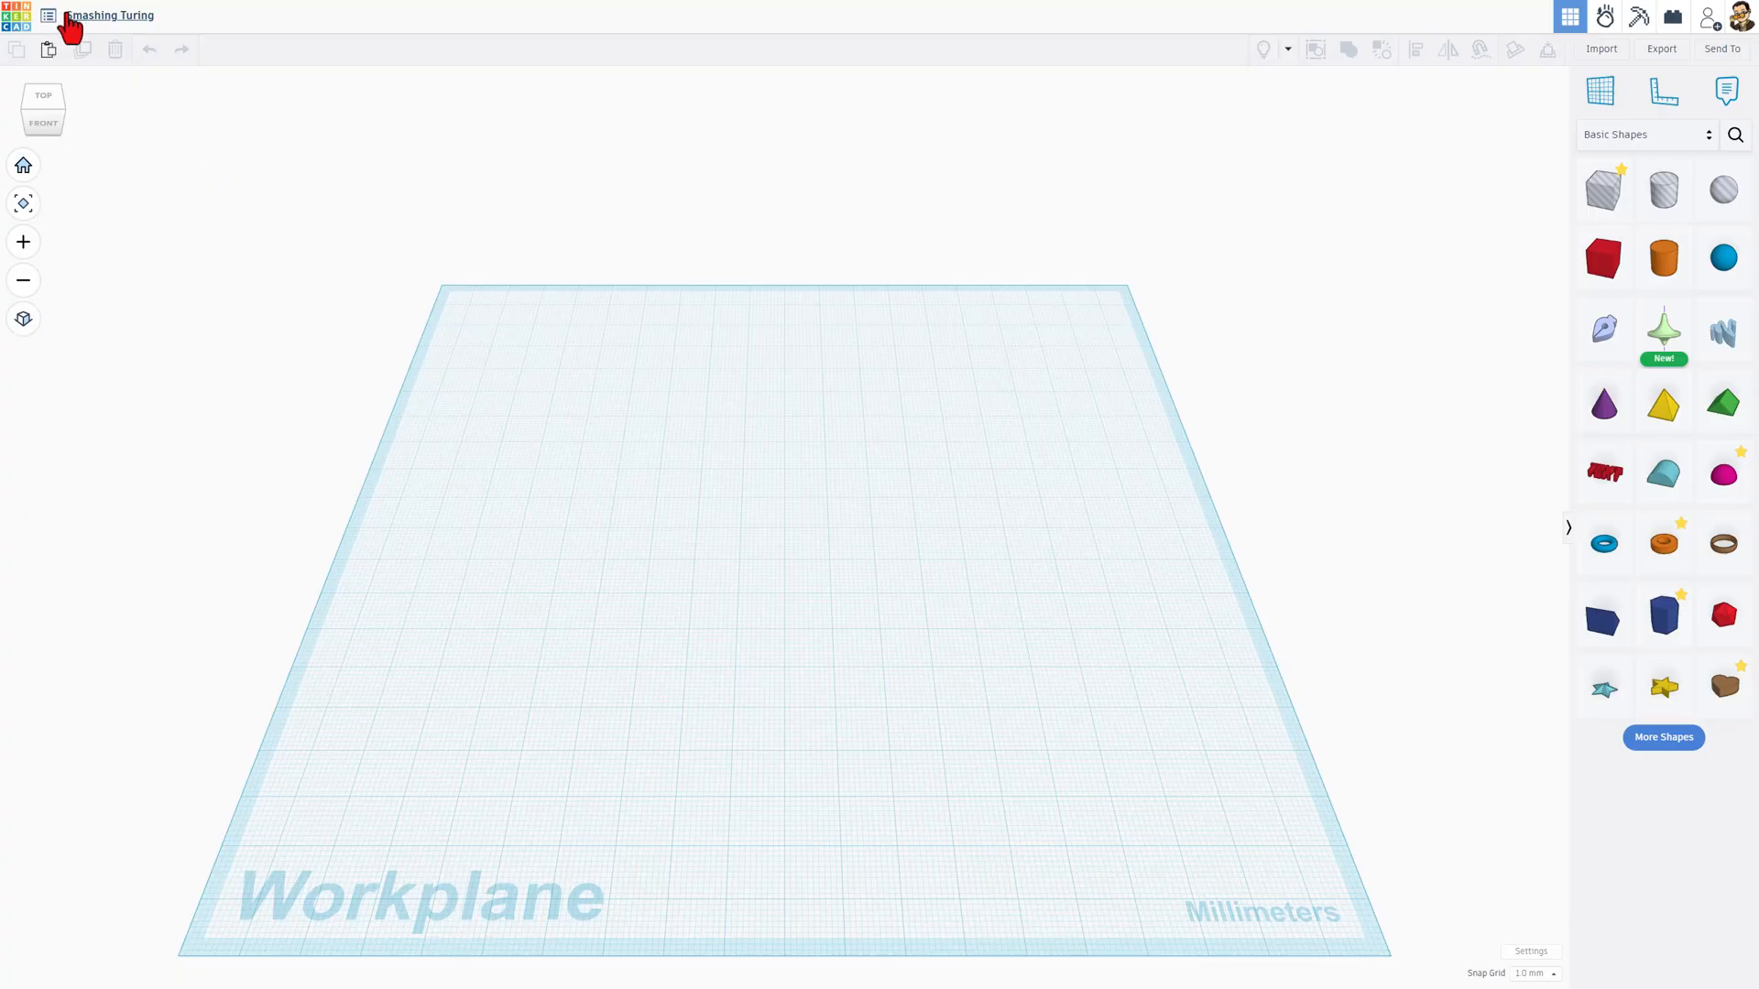
left_click(72, 16)
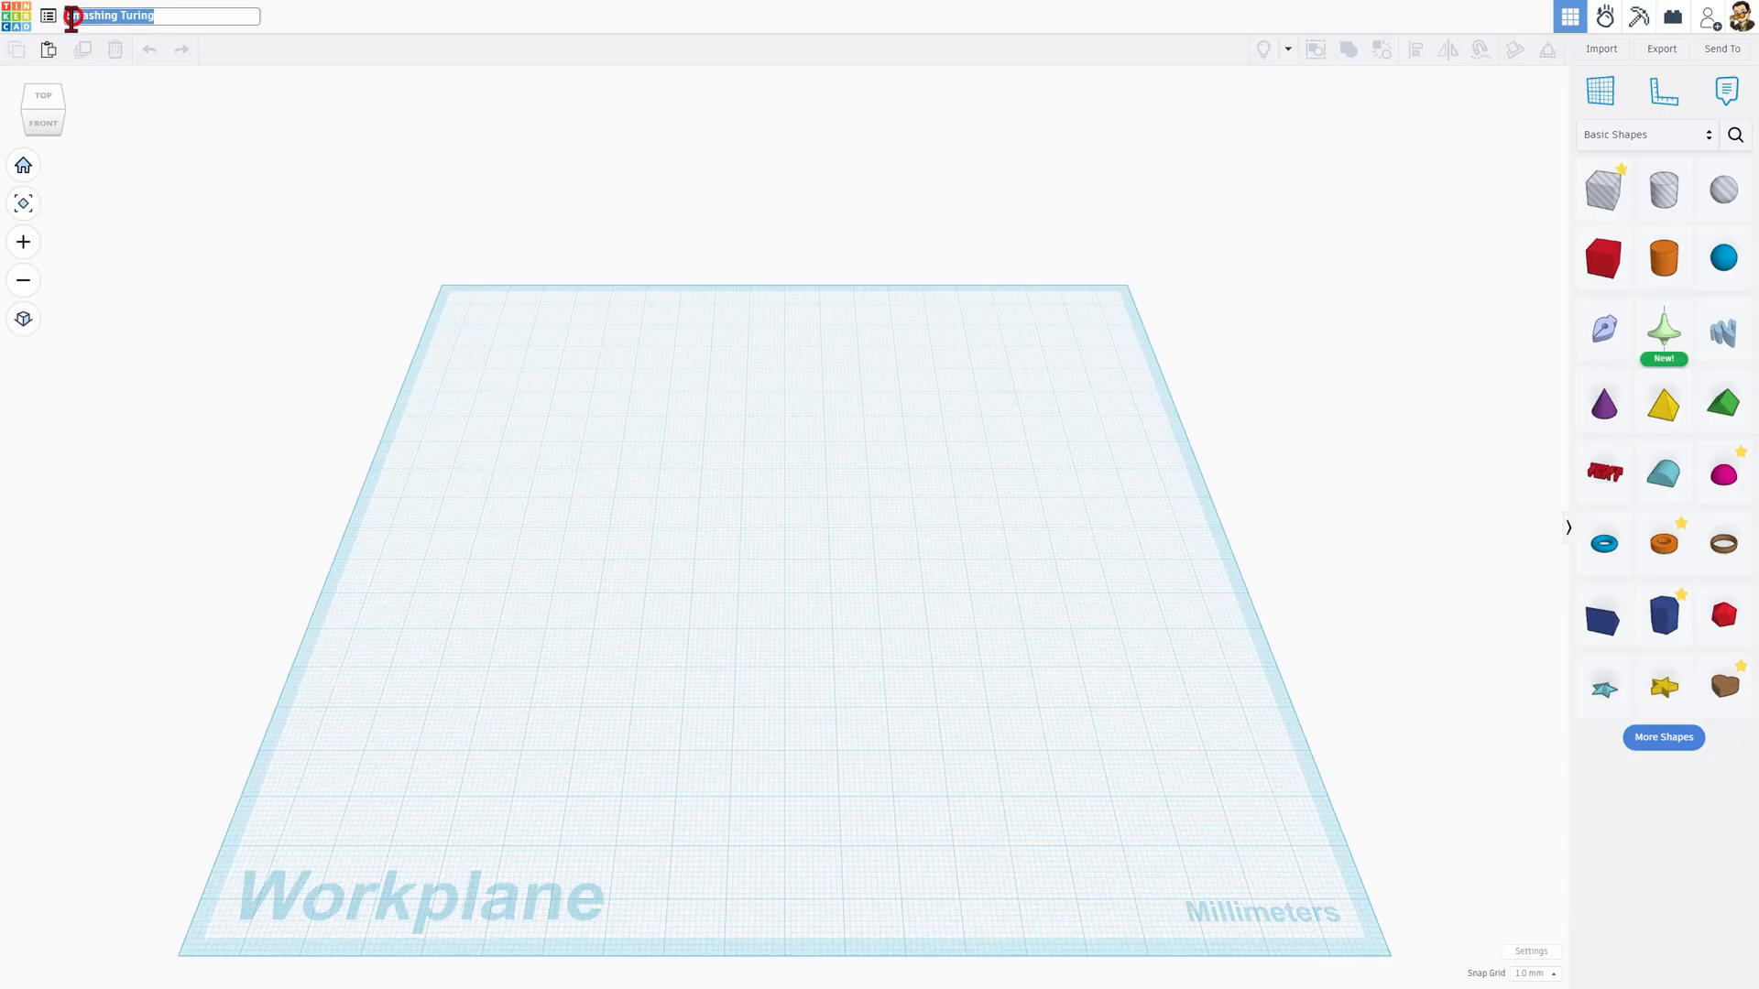
type("cs")
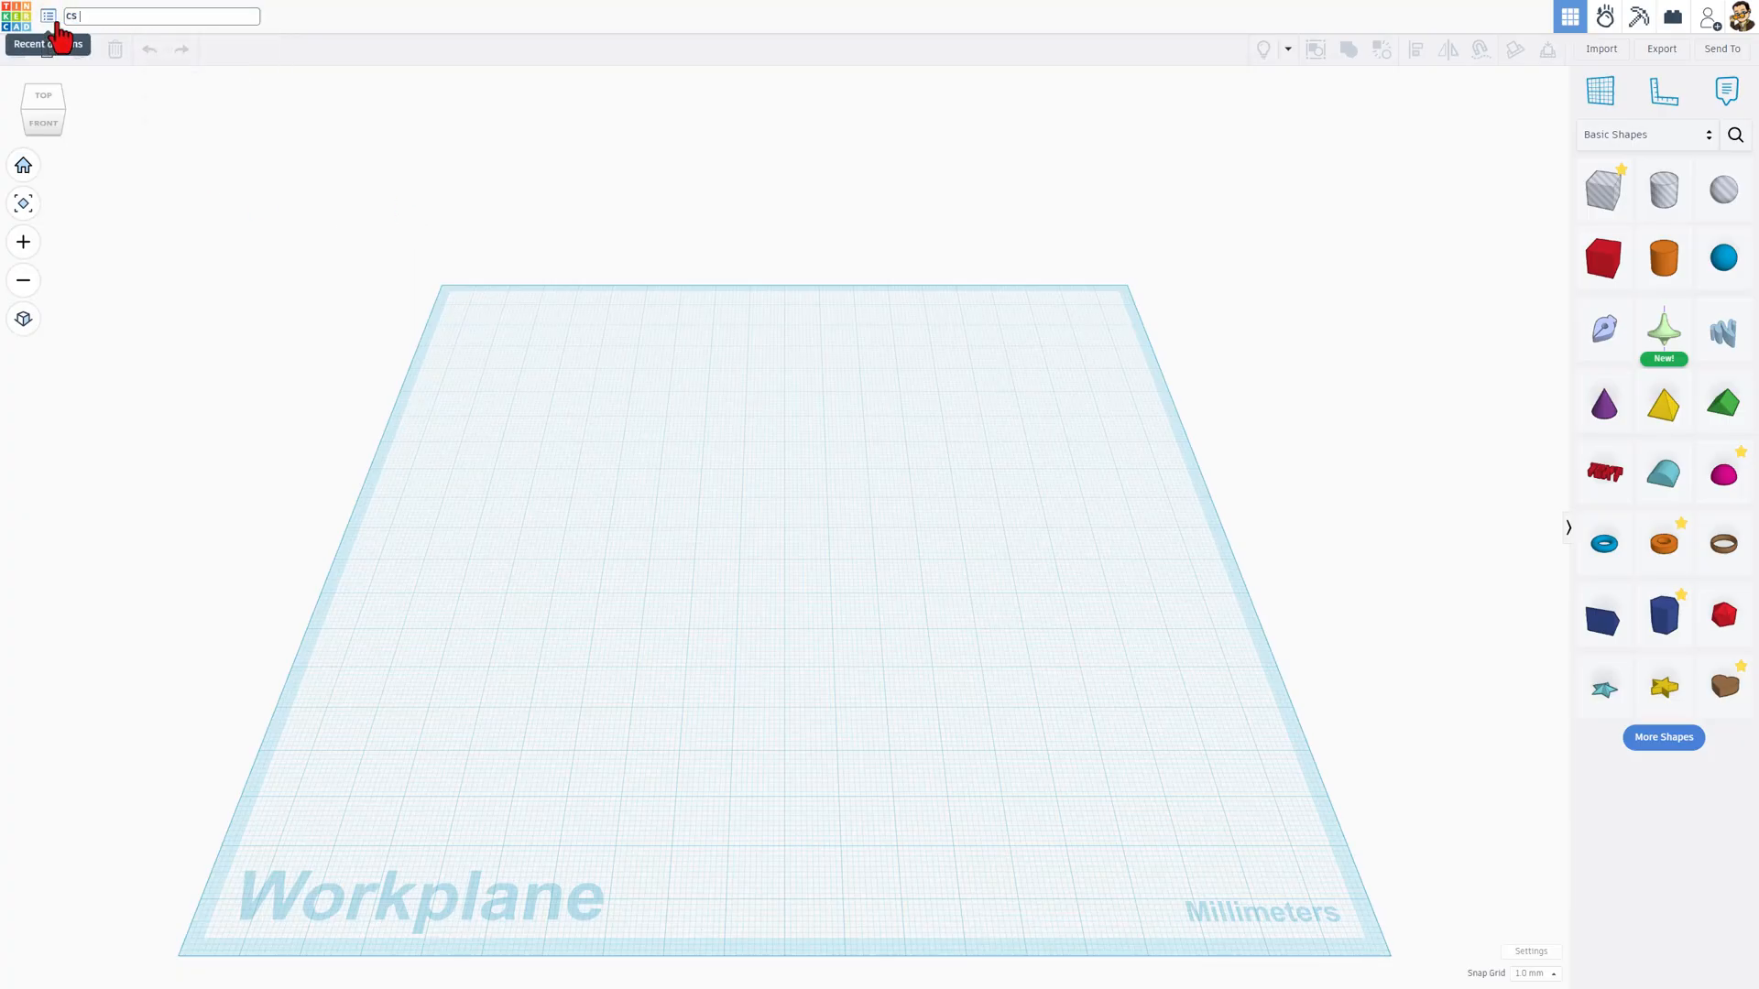
type(" screw")
Step: Place a box on the workplane, a cone on top of it and a pyramid against the box's front face
right_click_drag(647, 446, 656, 612)
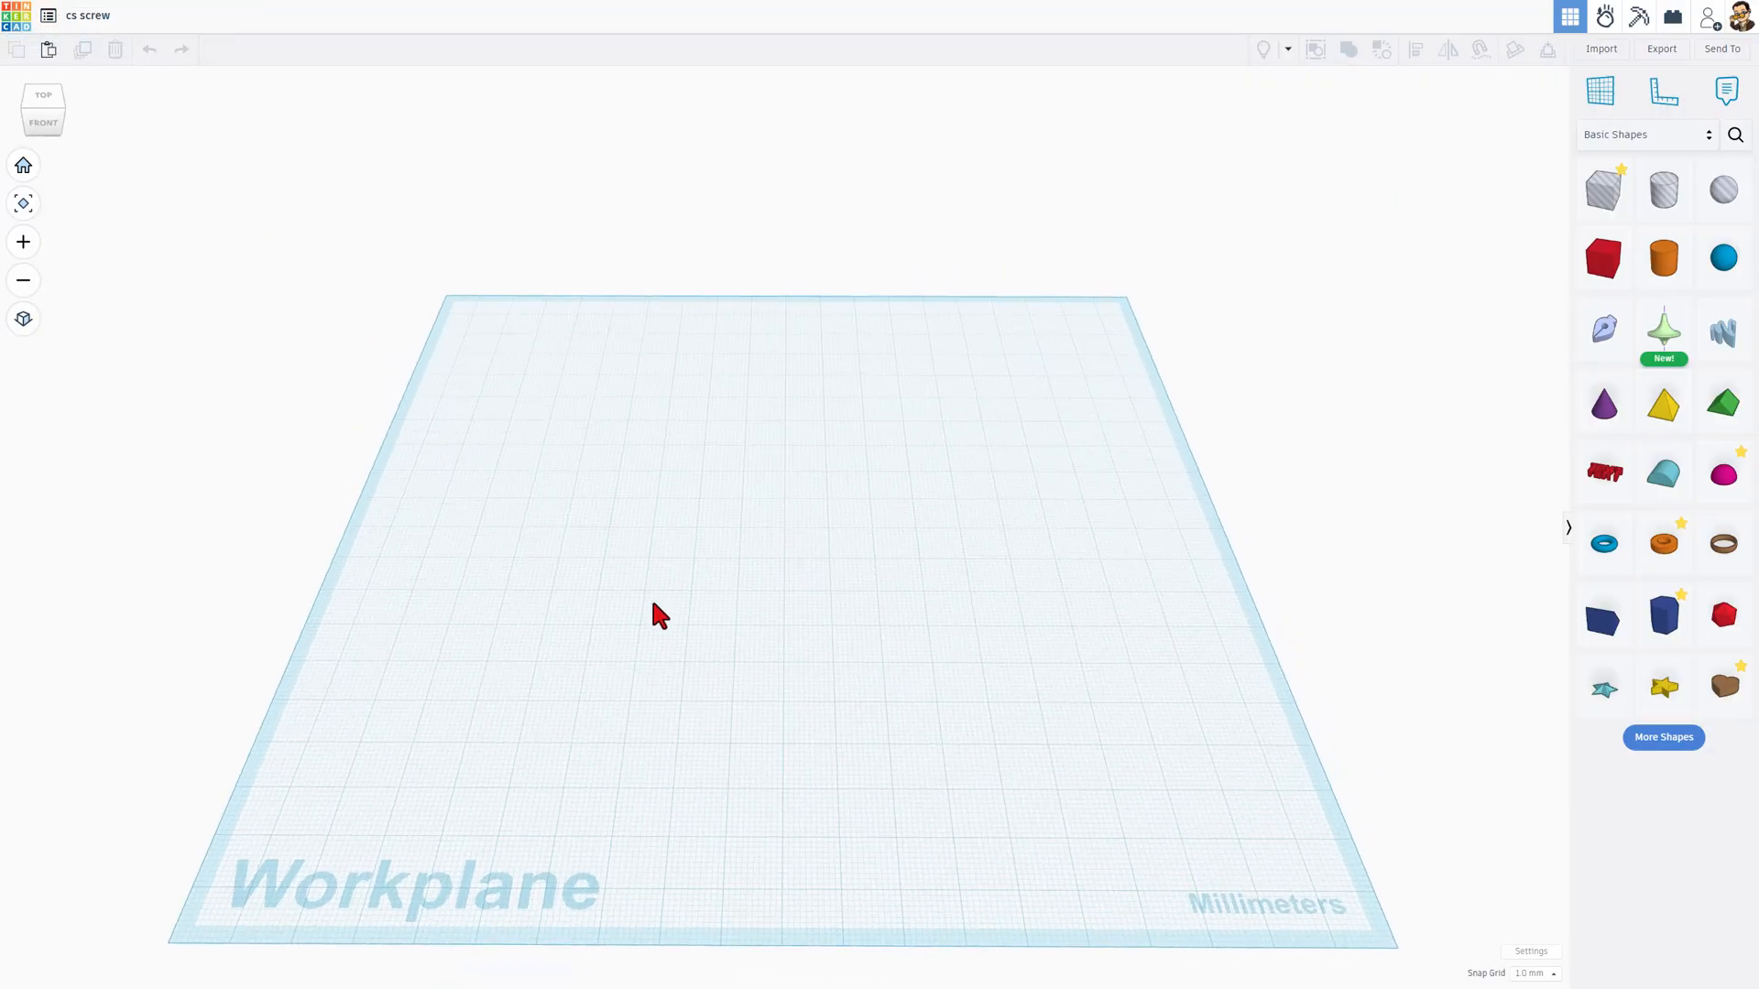
left_click_drag(1603, 258, 818, 485)
left_click_drag(1604, 408, 865, 449)
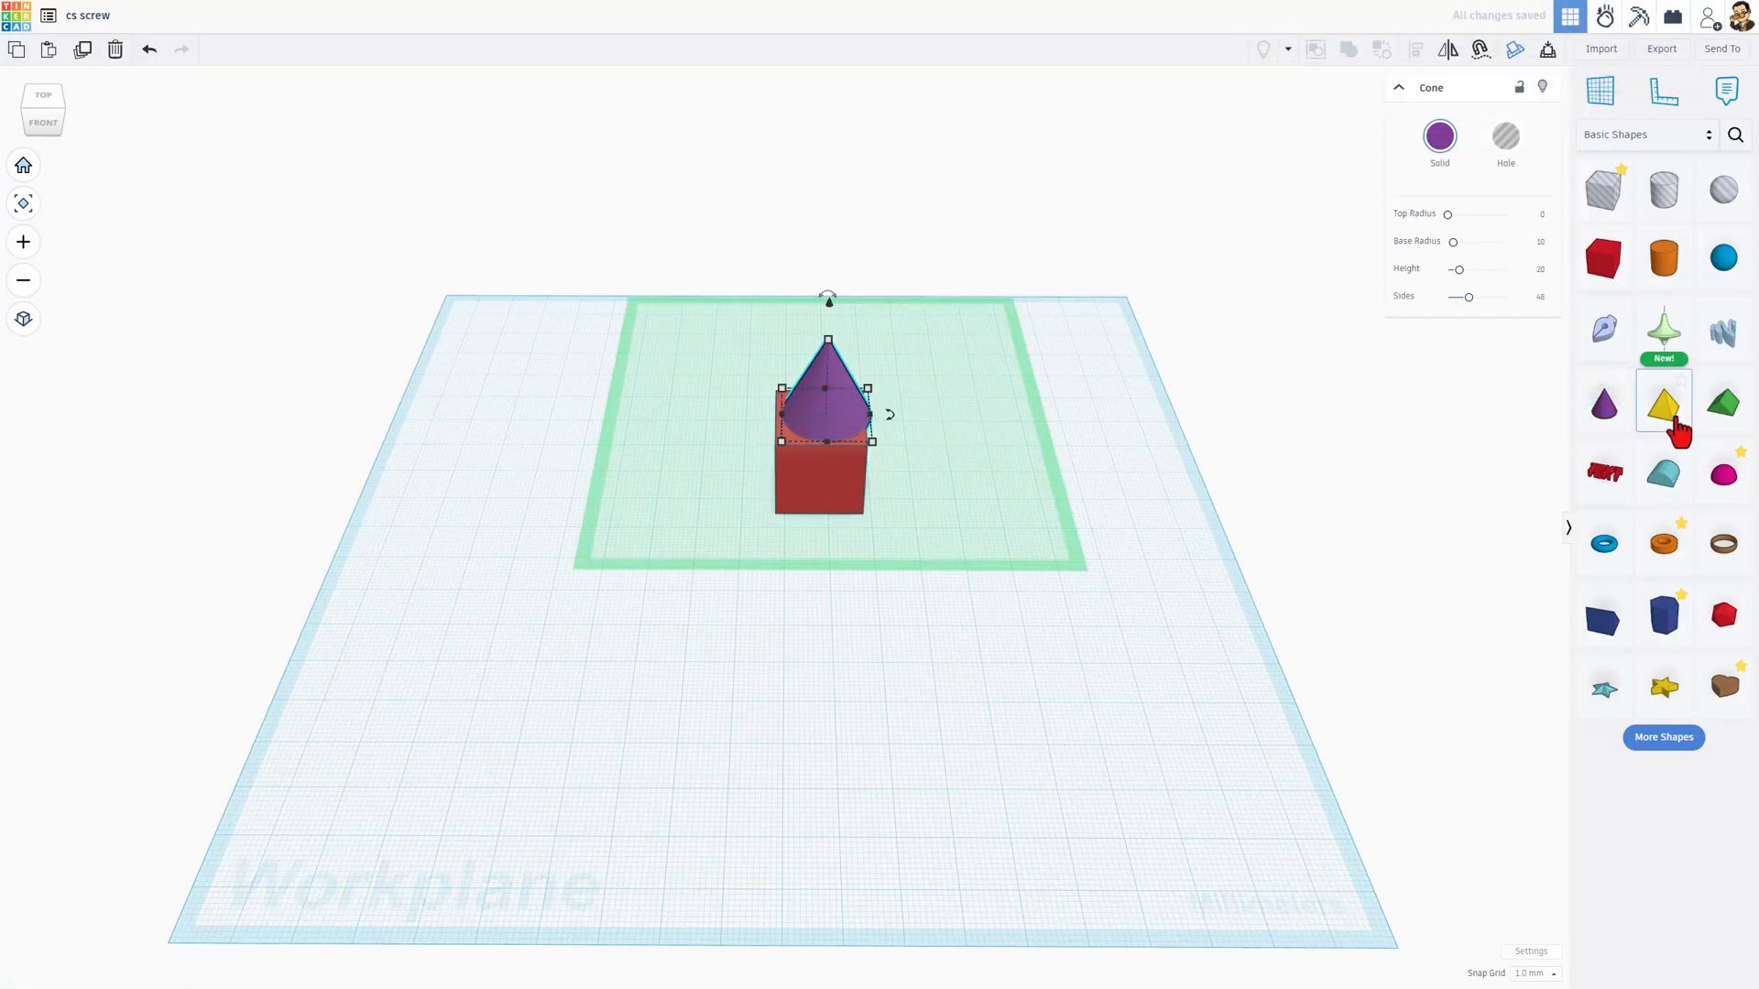
left_click_drag(1663, 405, 820, 480)
left_click(1047, 527)
right_click_drag(1048, 550, 978, 530)
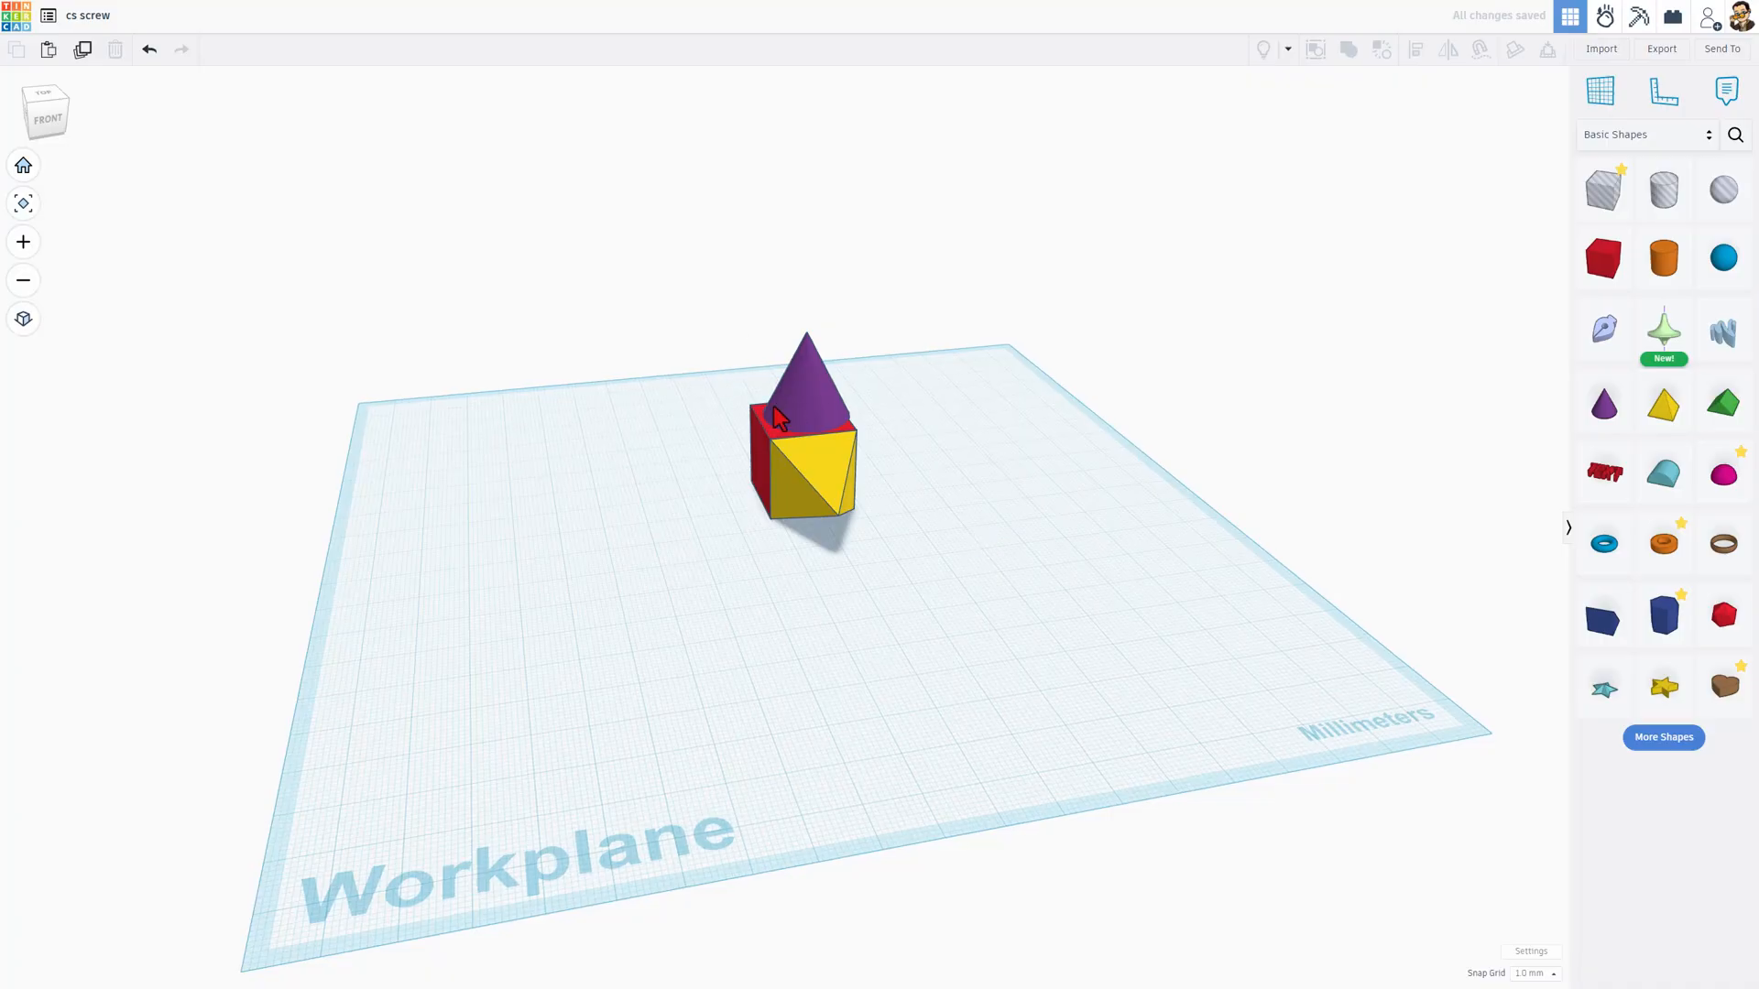
Step: Return to the list of 3D designs and reopen the cs screw design for editing
left_click(17, 27)
mouse_move(243, 242)
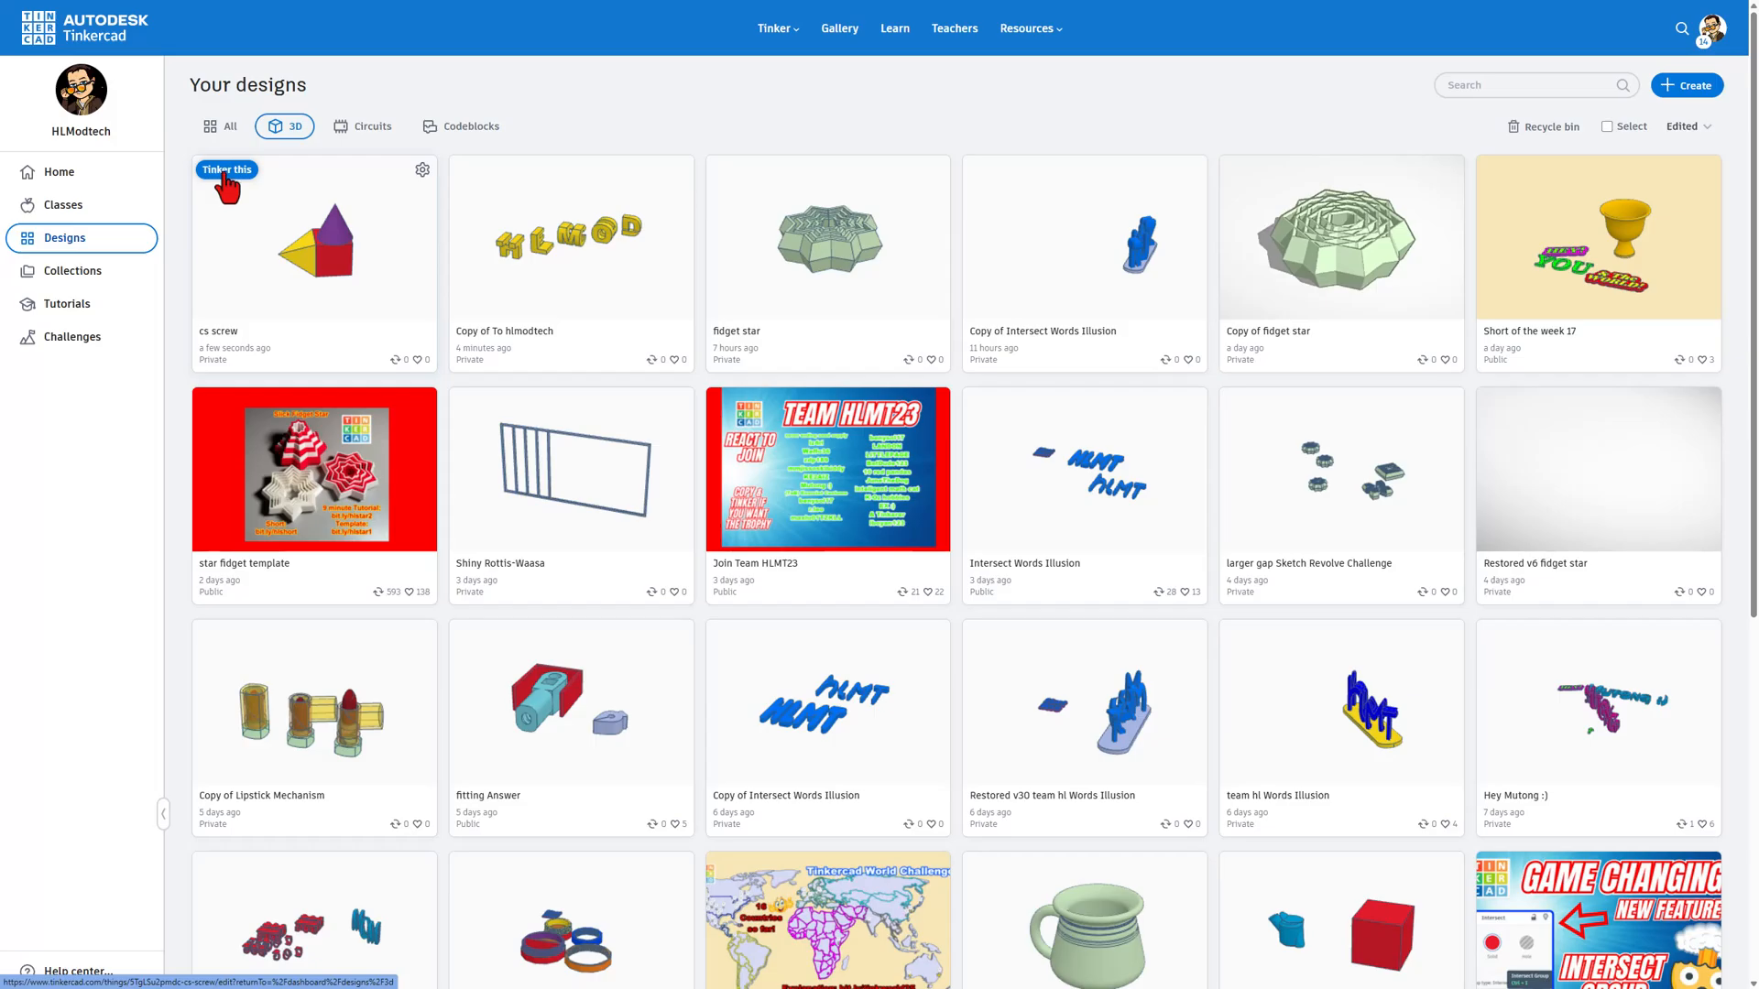
left_click(224, 170)
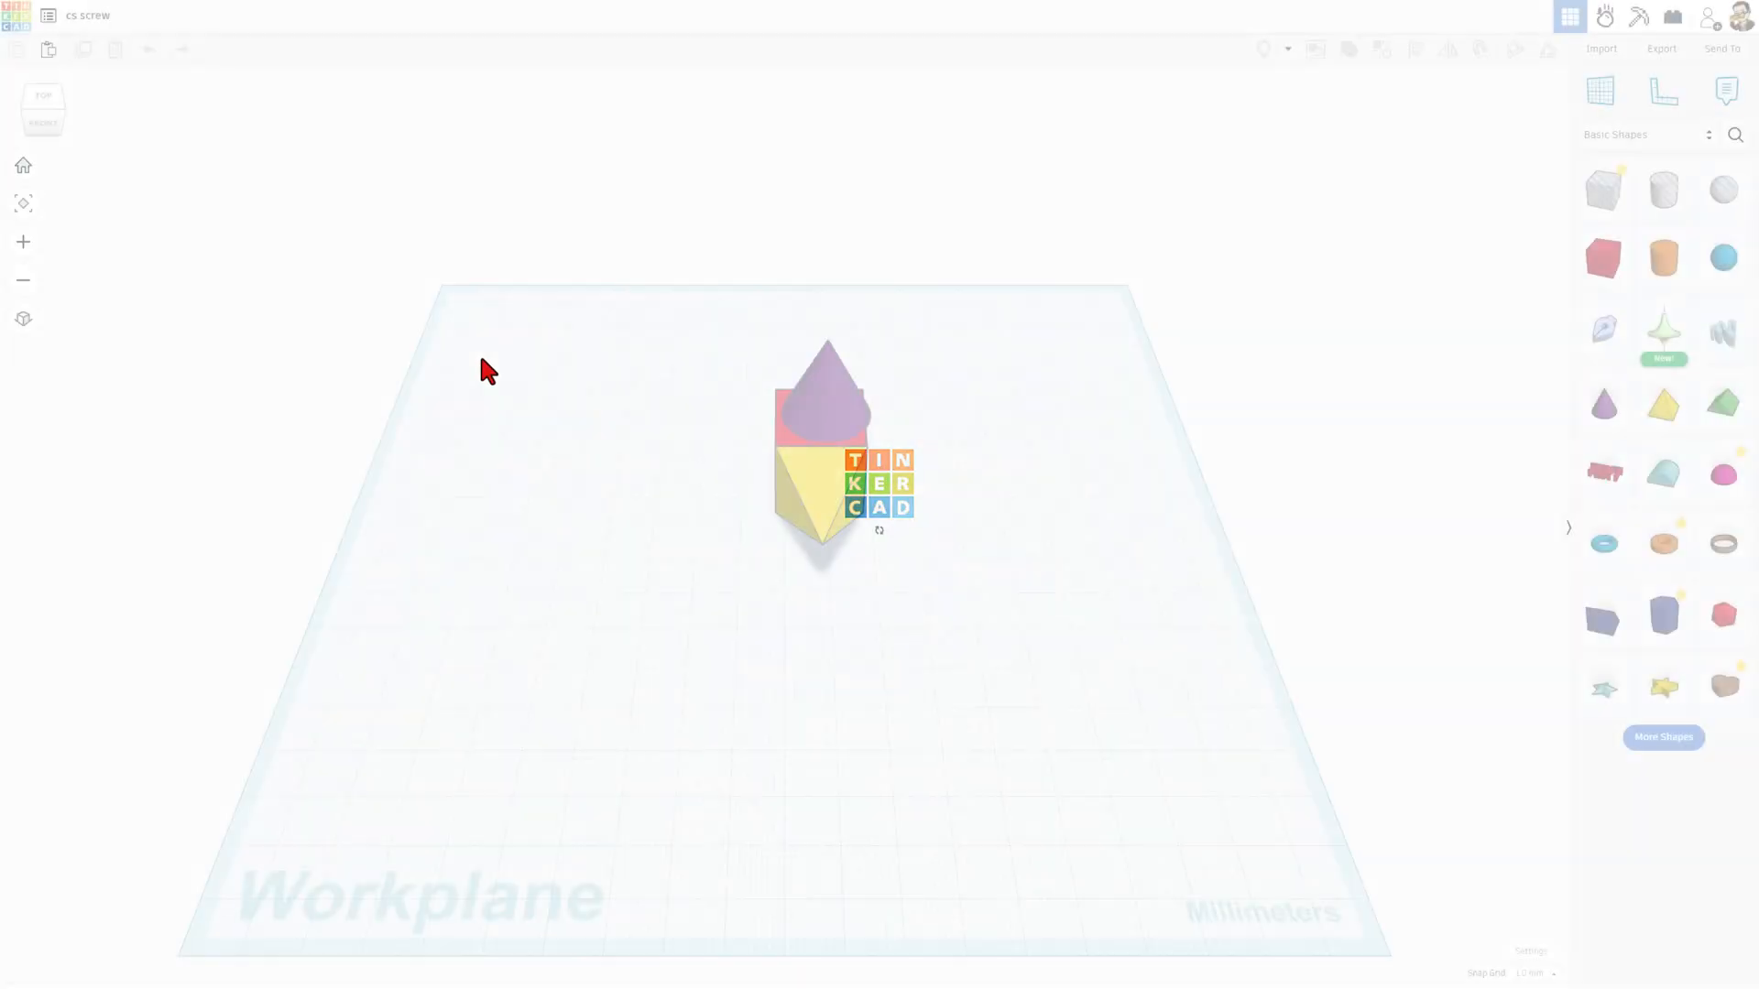
Step: Delete the box, cone and pyramid from the workplane
right_click_drag(711, 656, 839, 641)
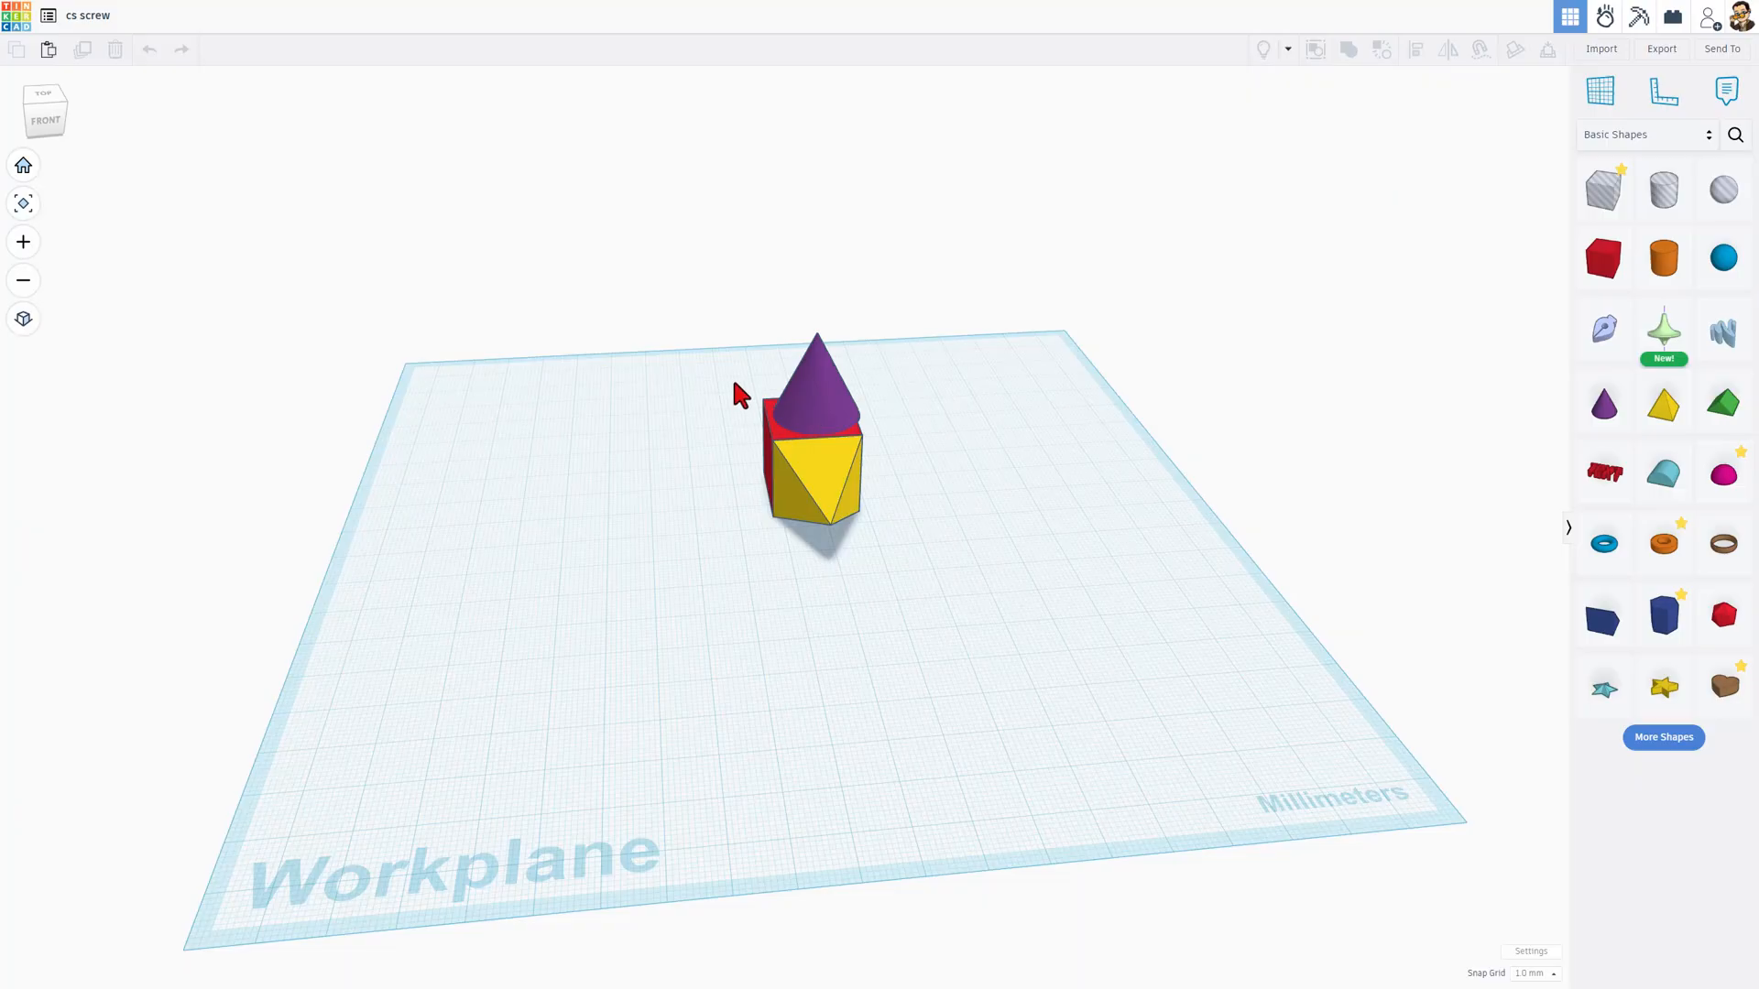
left_click_drag(735, 384, 866, 547)
key("Delete")
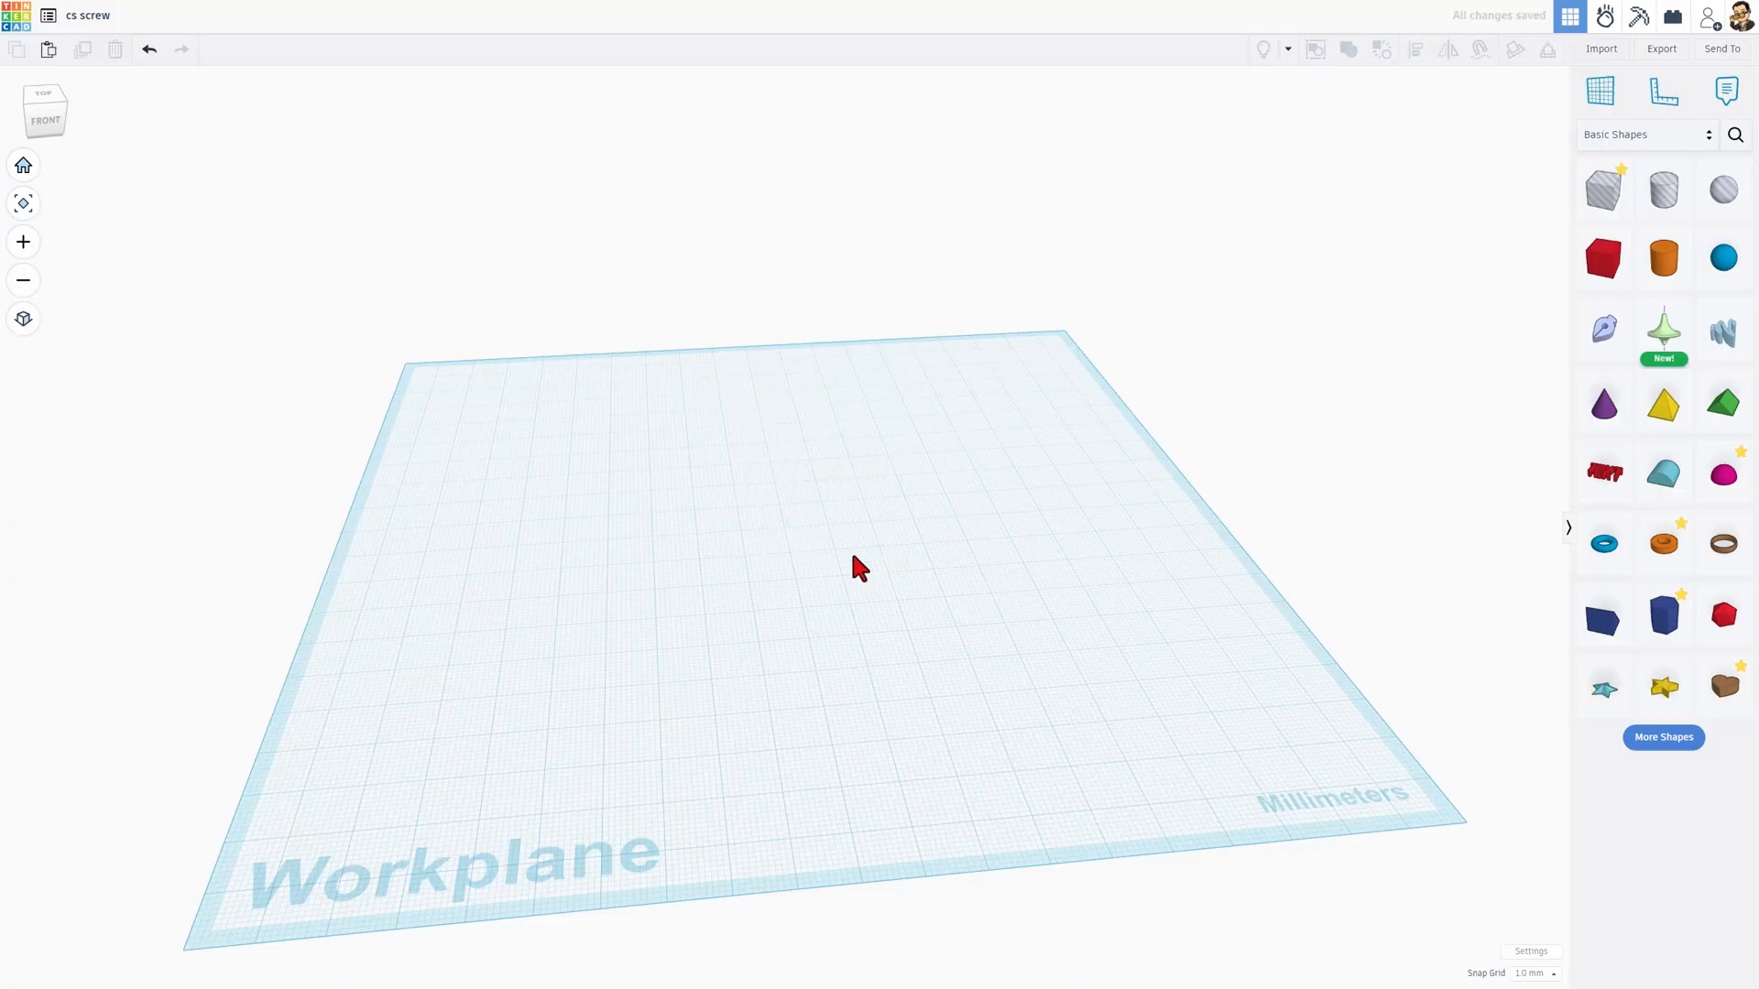
Step: Place a box on the workplane and reshape it into a wide flat plate 6 mm high and 82 mm long
left_click_drag(1603, 258, 626, 430)
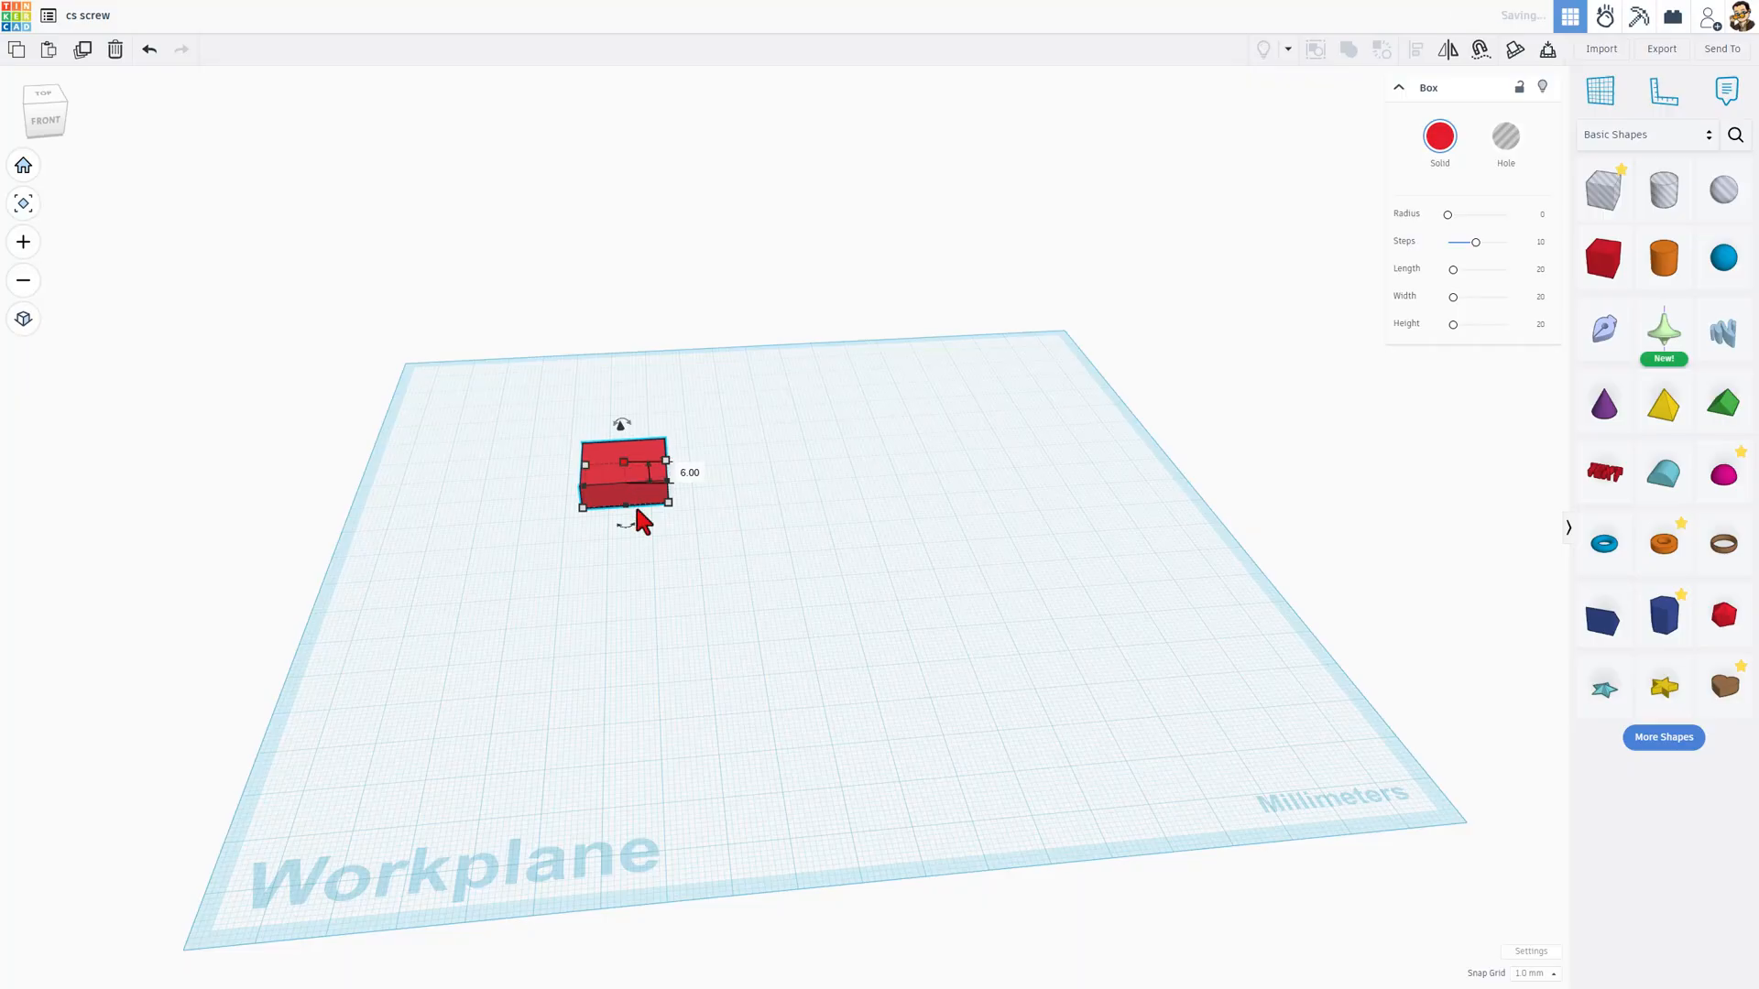
left_click_drag(625, 504, 625, 679)
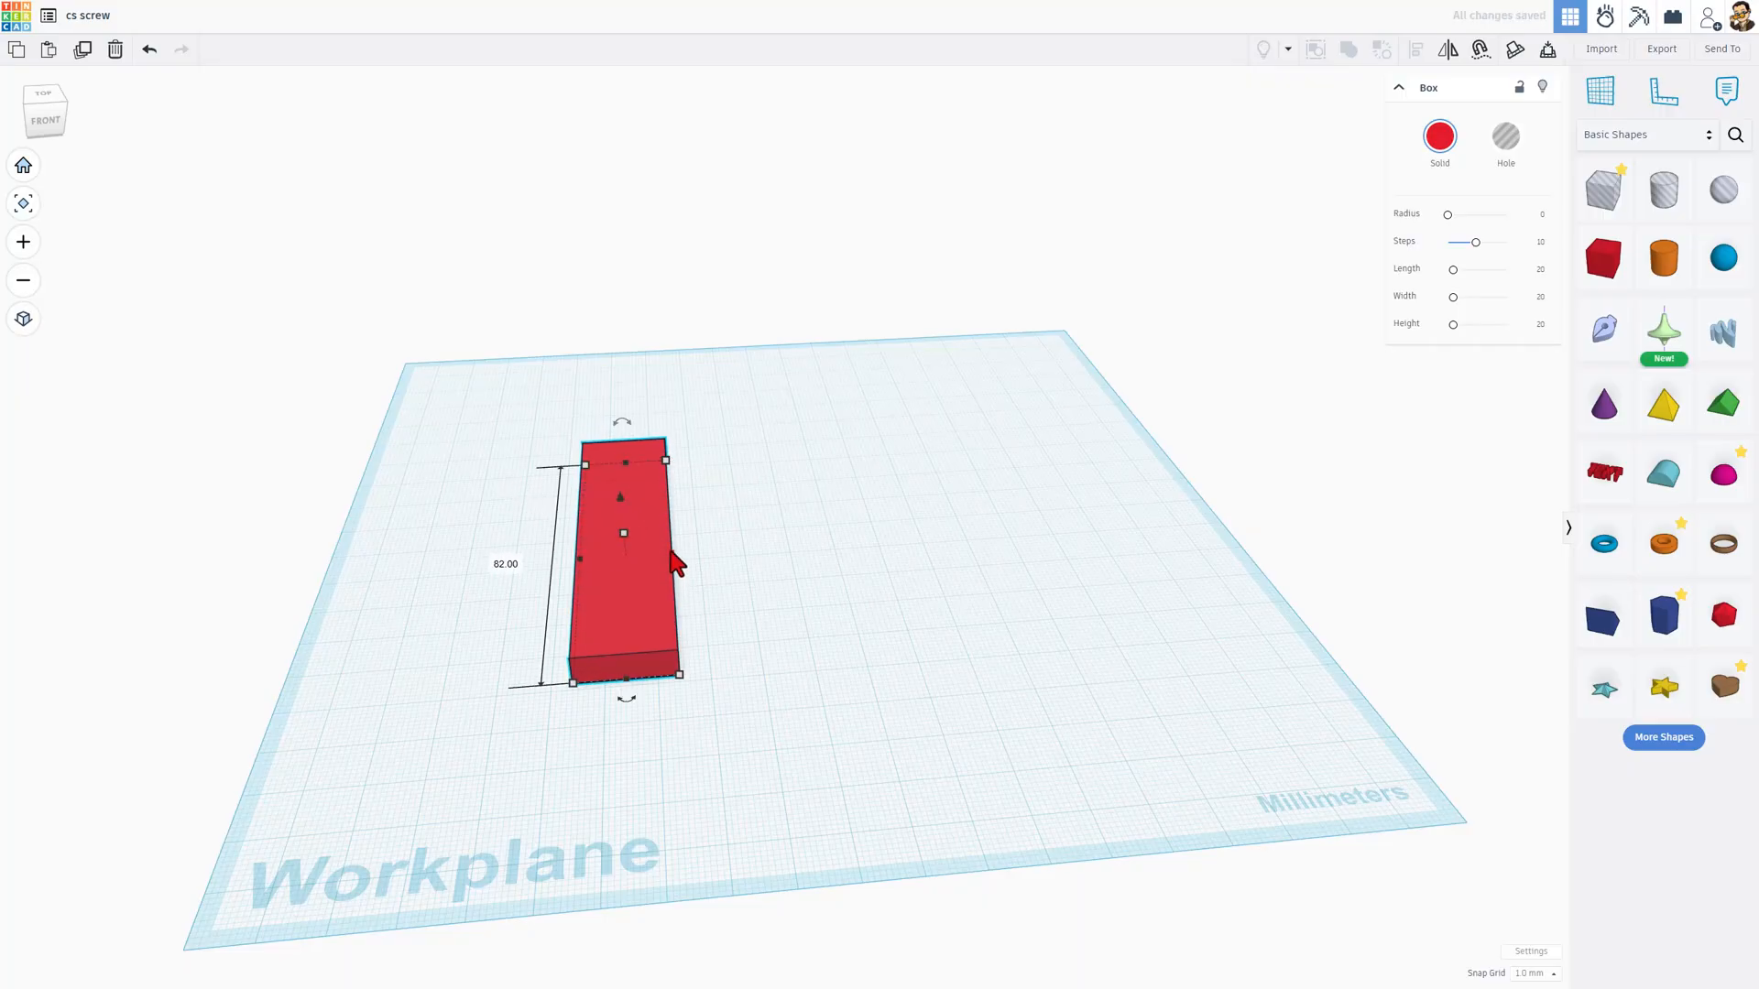
left_click_drag(670, 550, 903, 559)
right_click_drag(805, 710, 846, 651)
left_click(844, 703)
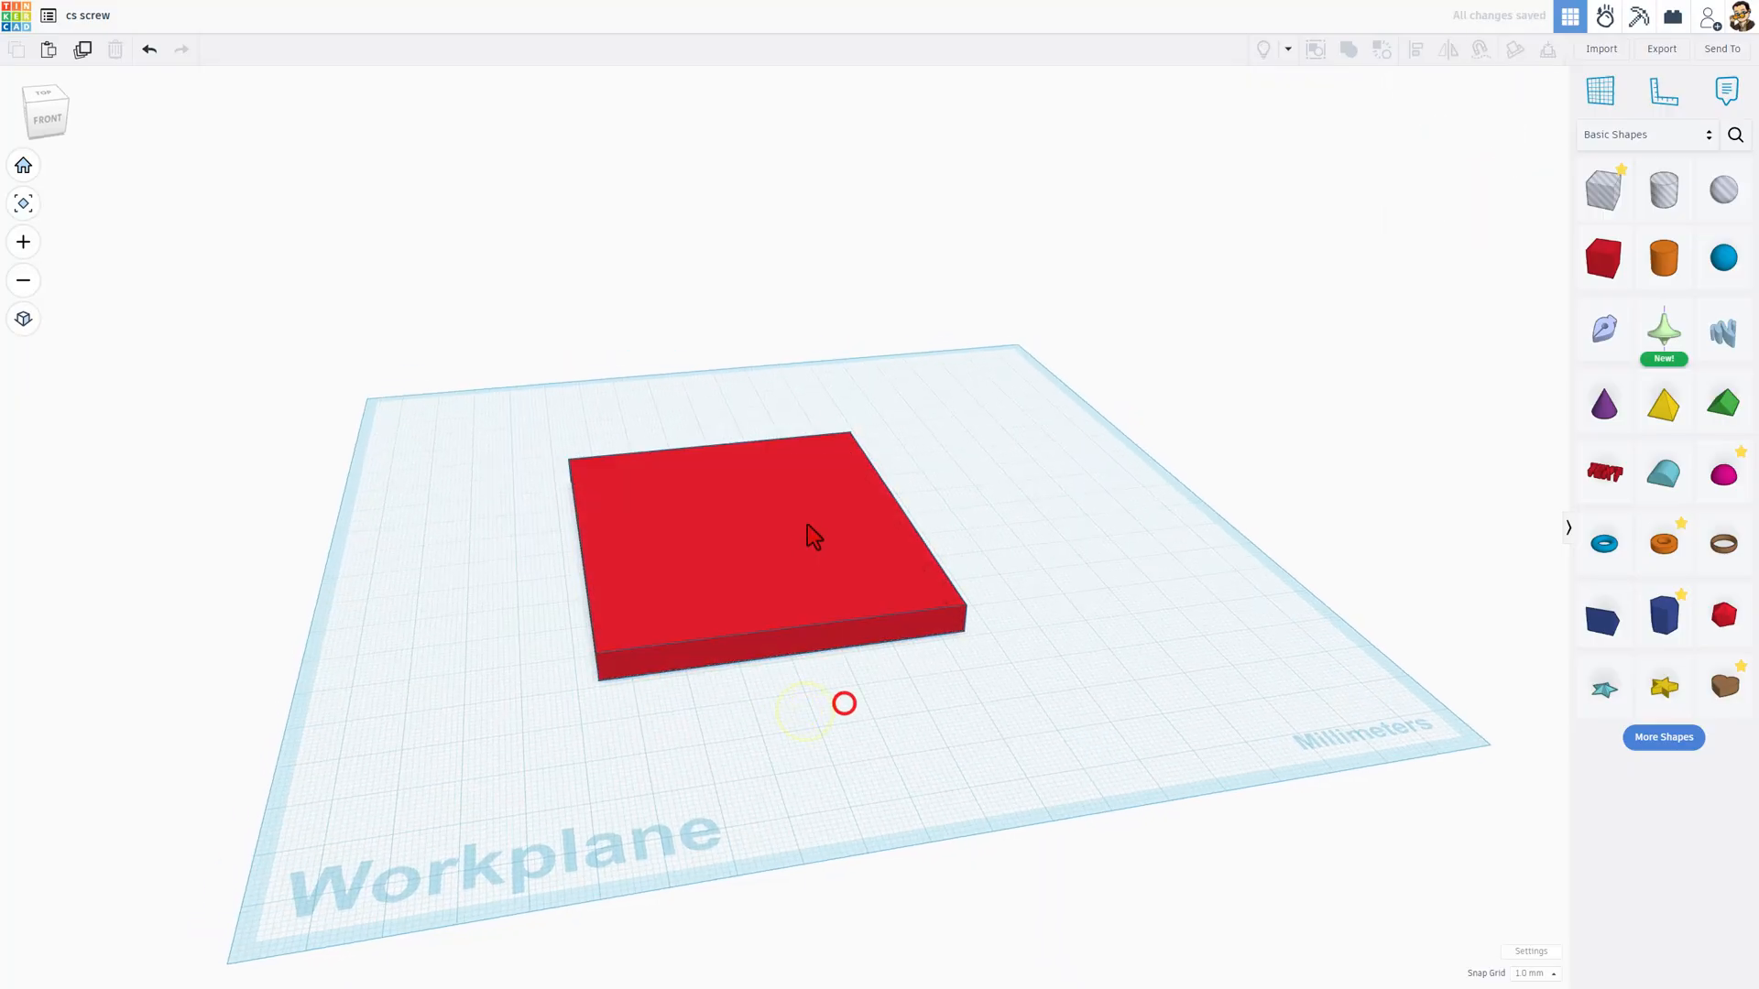
right_click_drag(790, 538, 701, 509)
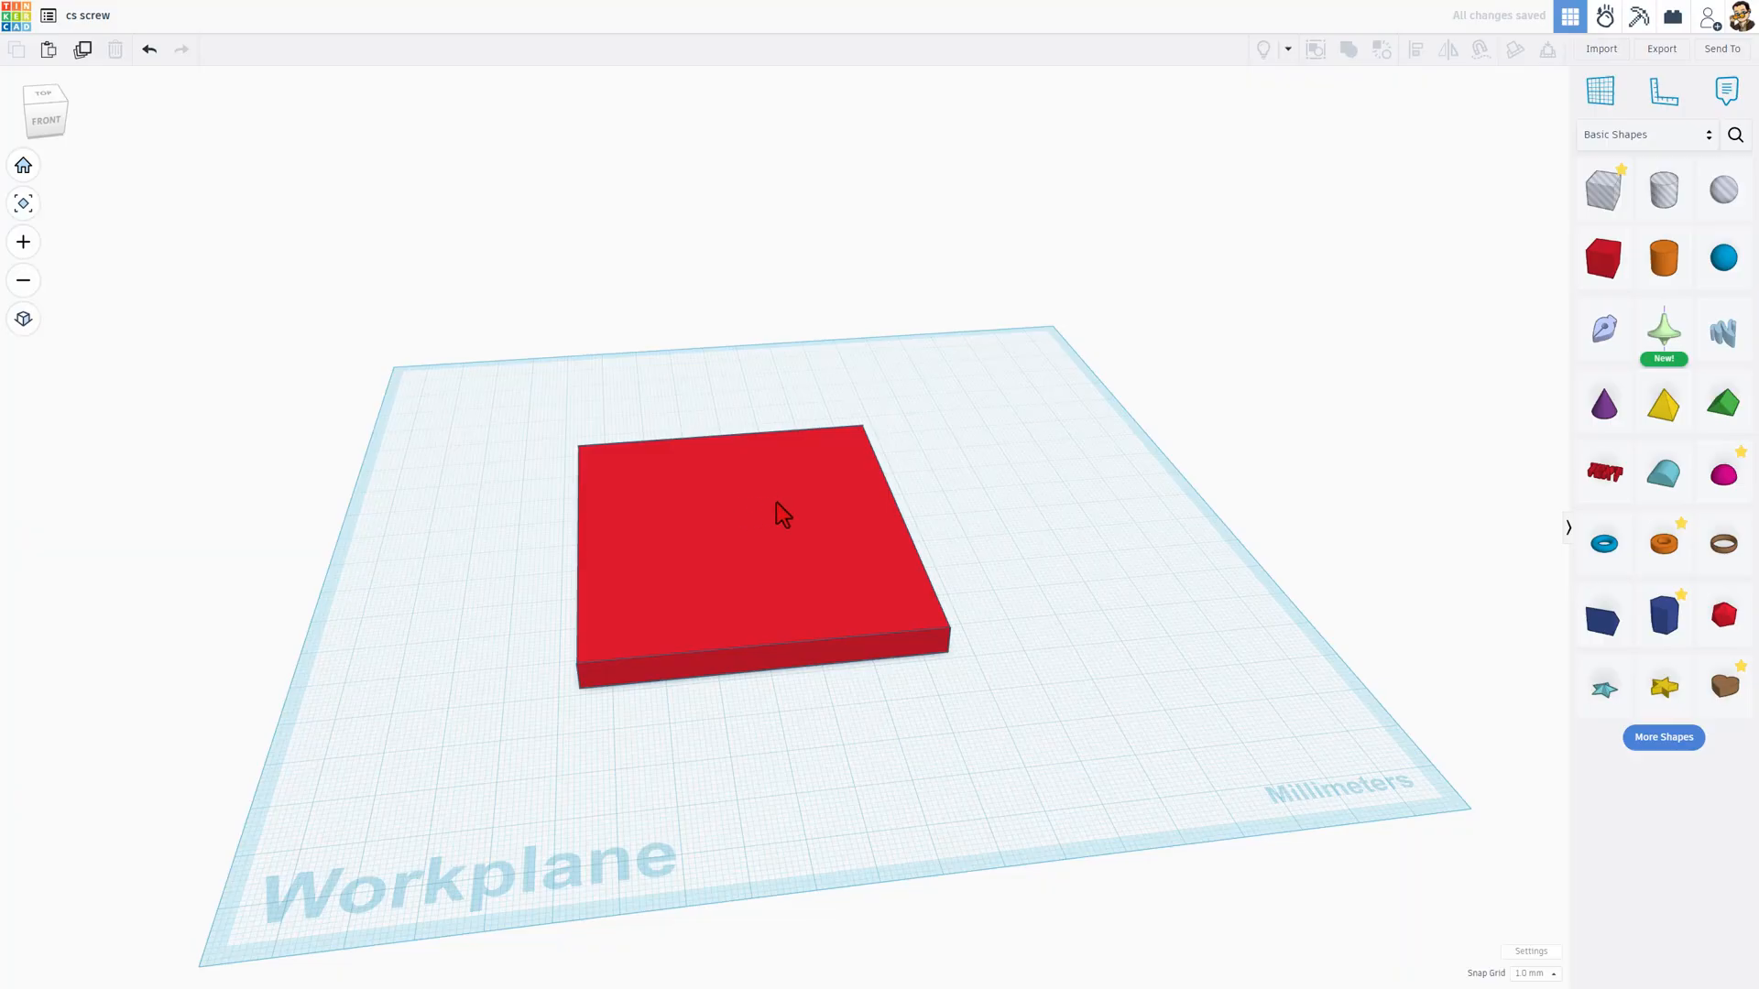
Step: Place a Sketch Revolve shape on the workplane beside the red plate and start its sketch
mouse_move(1663, 330)
left_mouse_down()
mouse_move(1035, 494)
mouse_move(1010, 535)
left_mouse_up()
scroll(1015, 539, "up", 3)
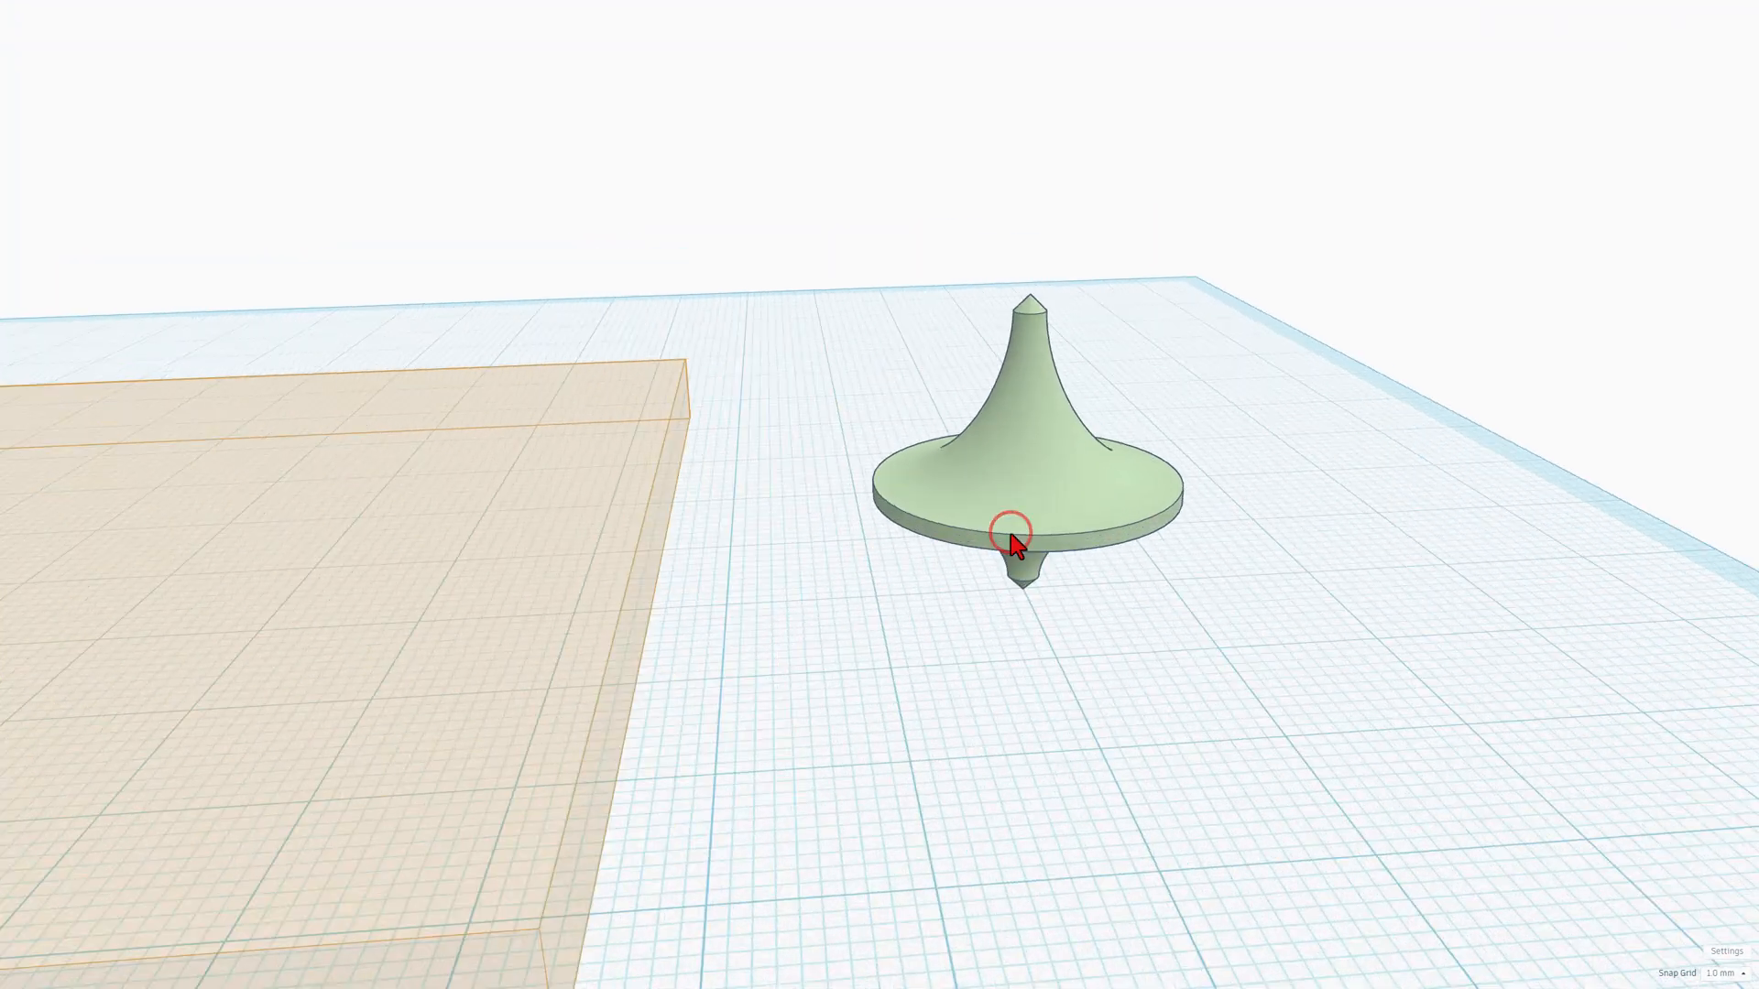
scroll(920, 626, "down", 2)
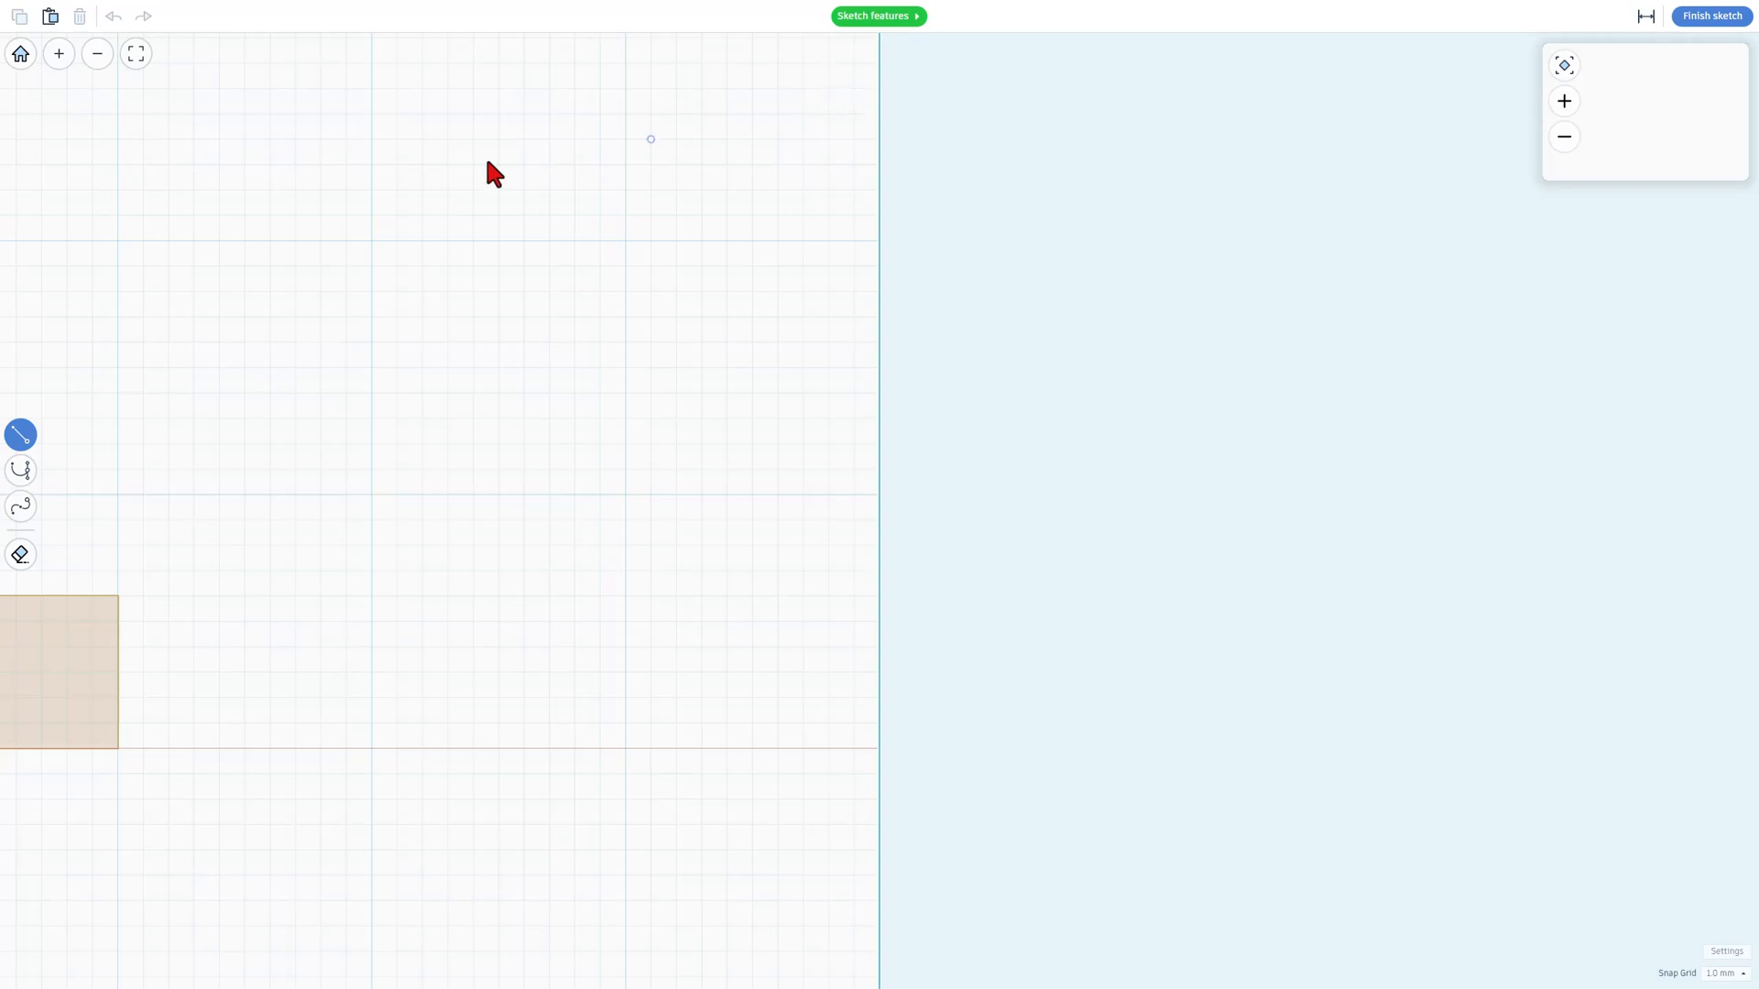
Step: Review the sketch feature help on Revolve, Pen Tool, Path Strokes, Edit Tool, Actions and Add Points
left_click(857, 15)
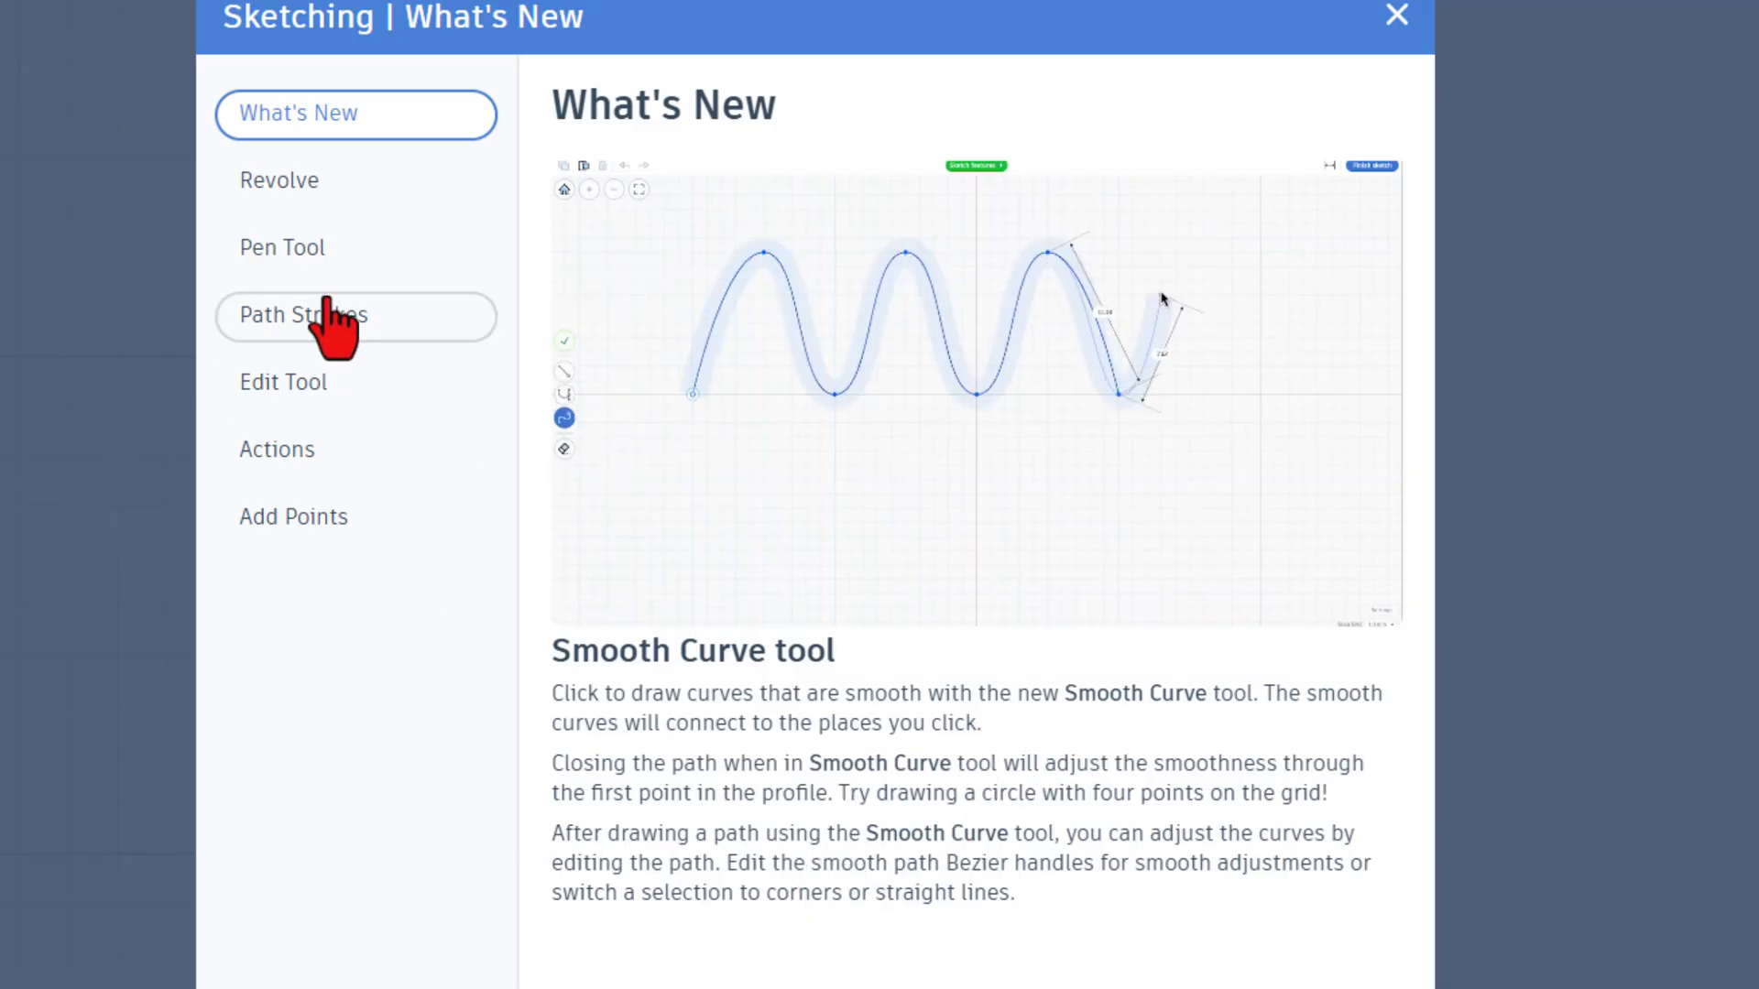
left_click(282, 179)
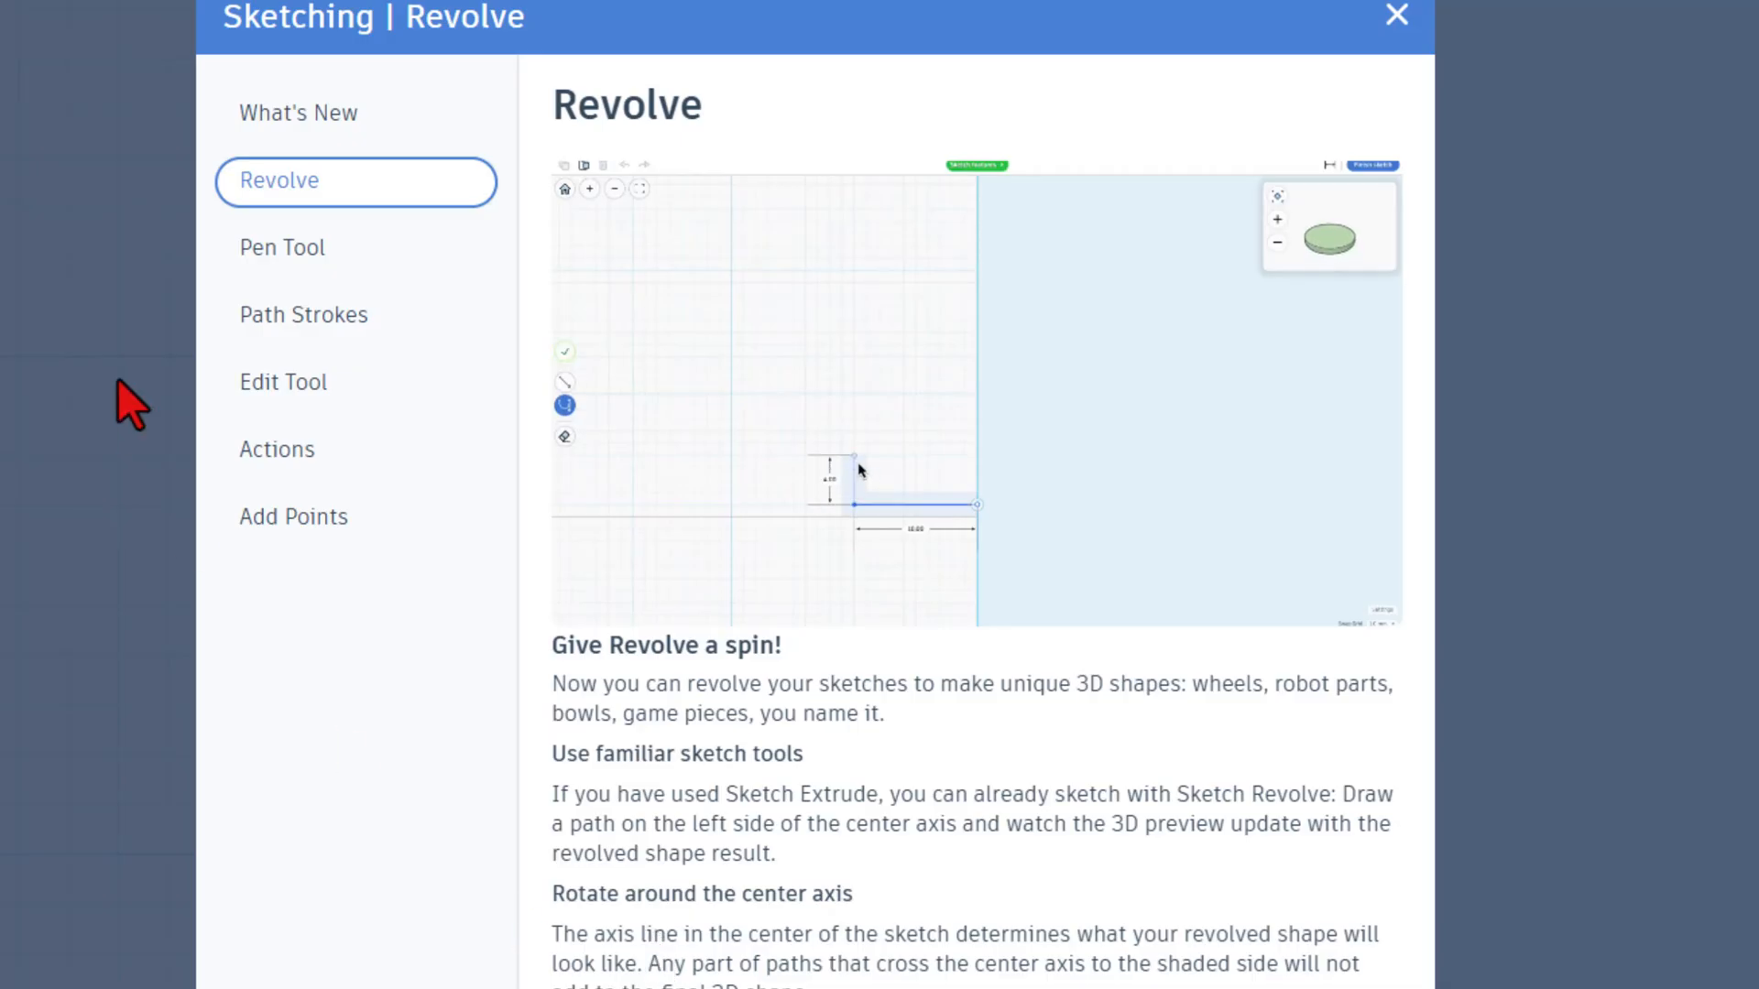
left_click(264, 251)
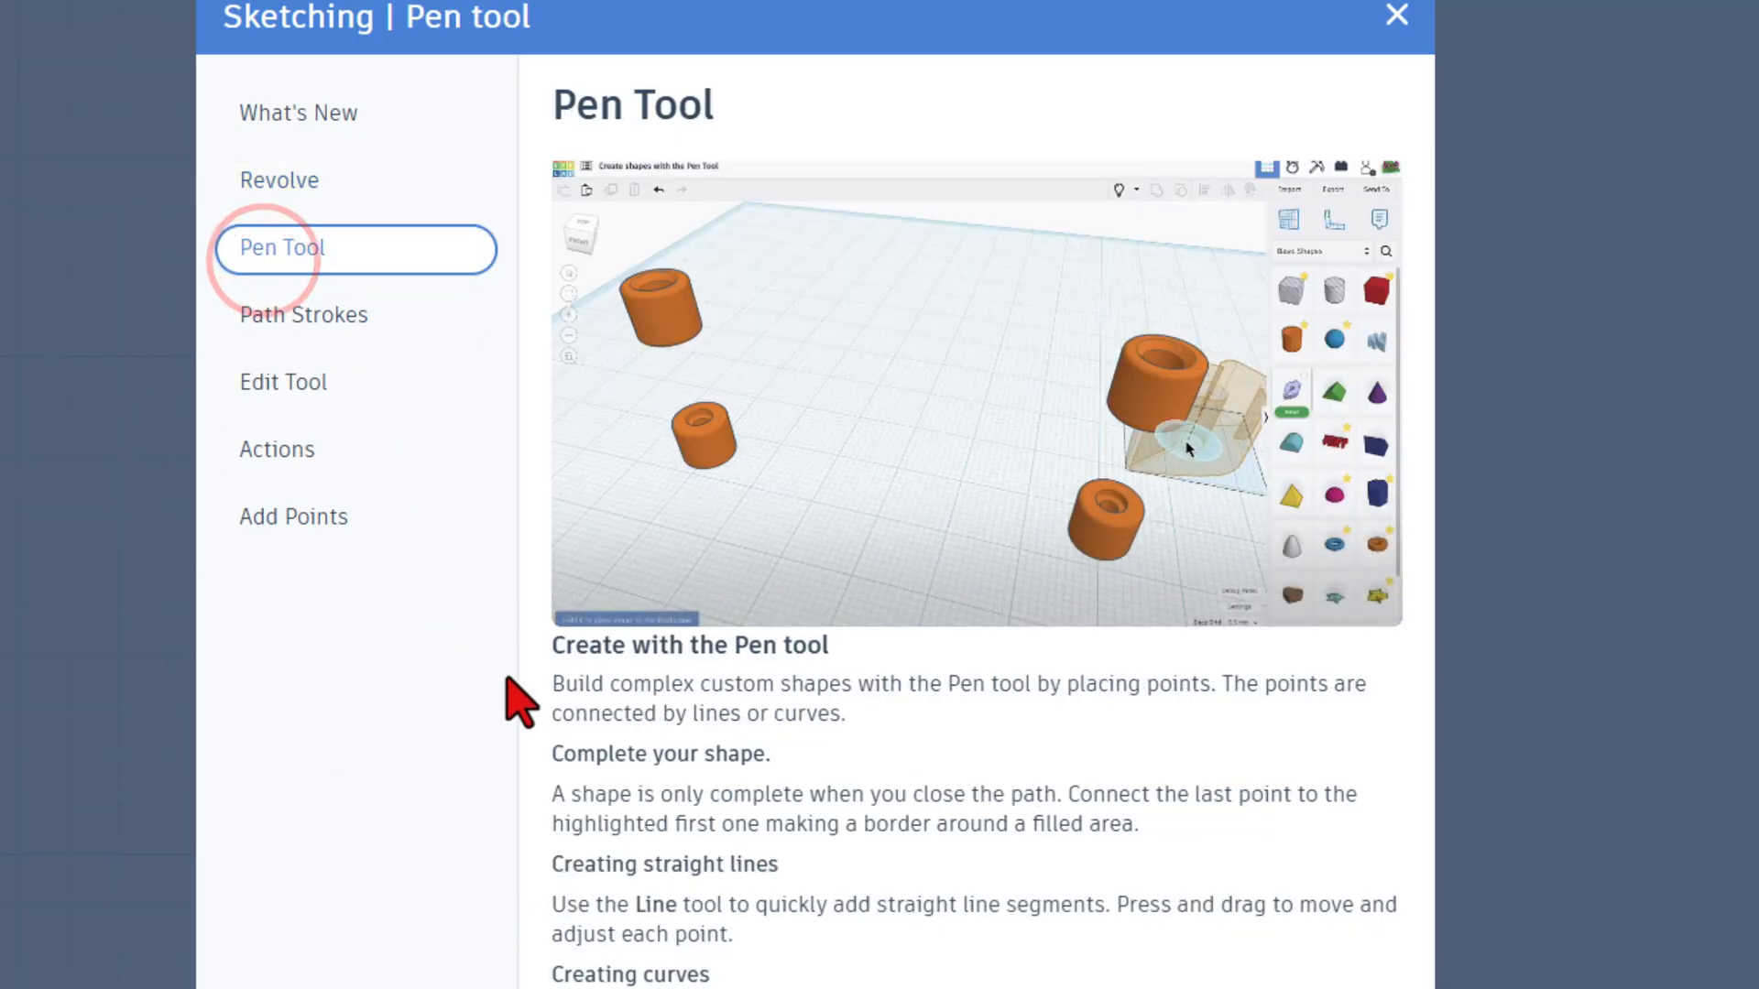
left_click(326, 316)
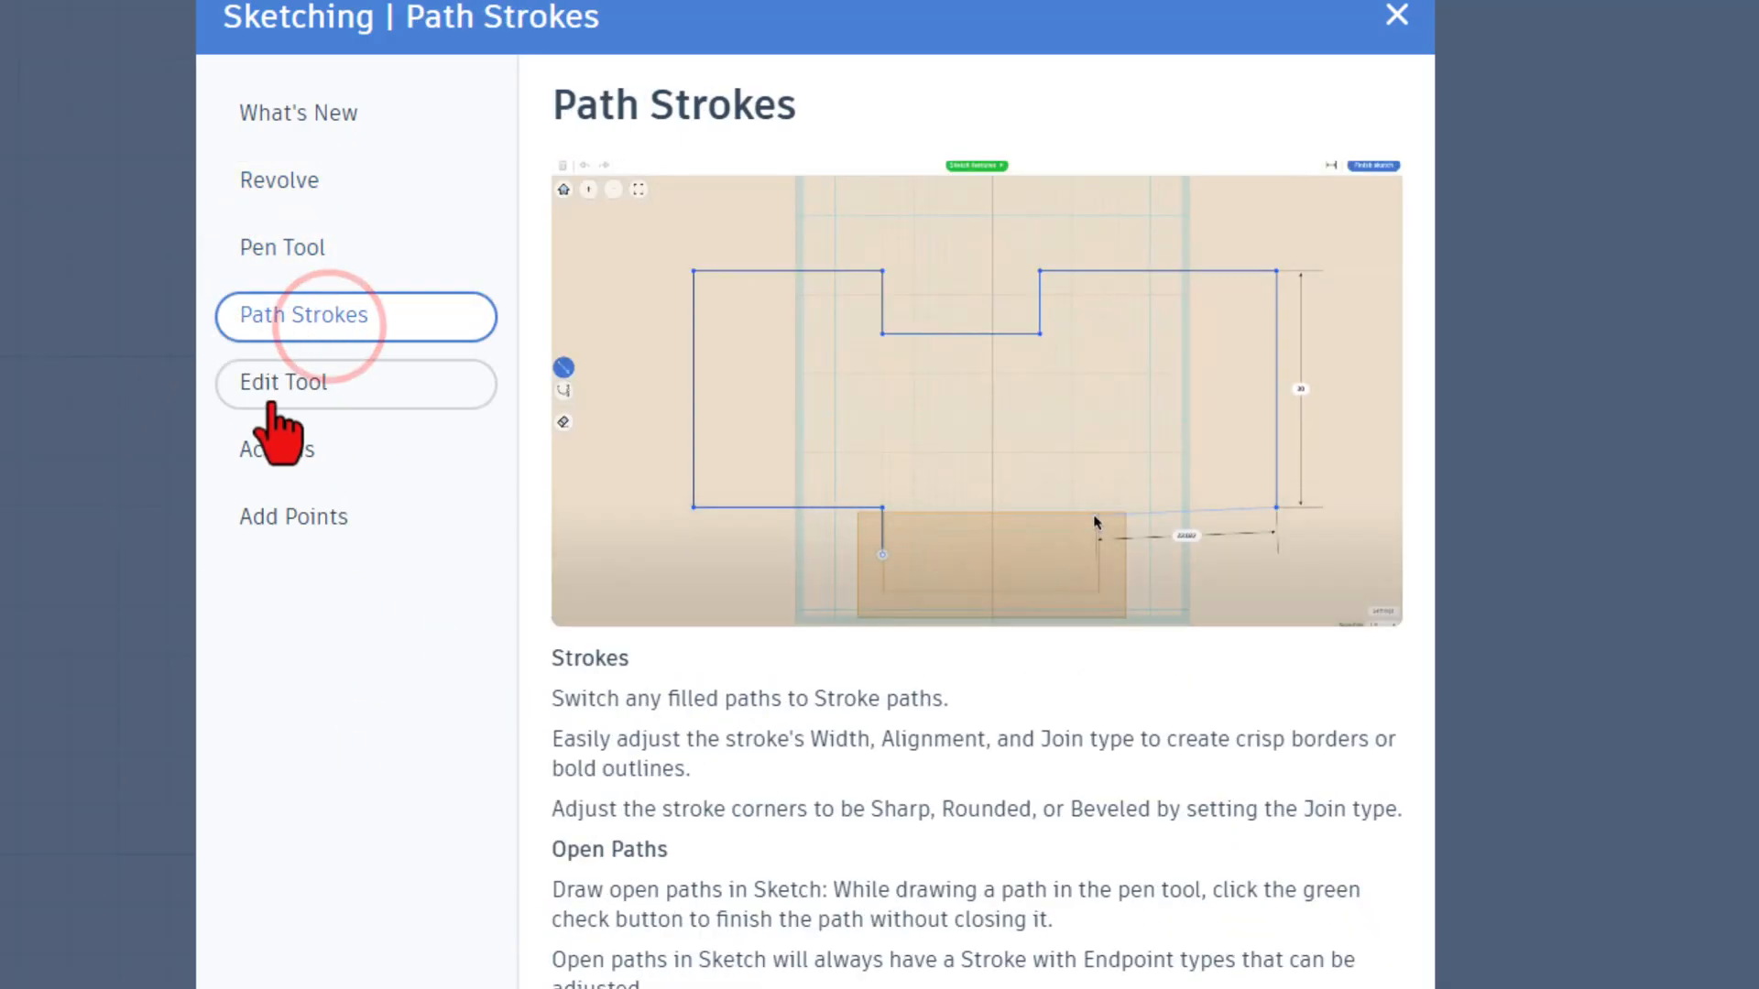
left_click(273, 390)
left_click(277, 449)
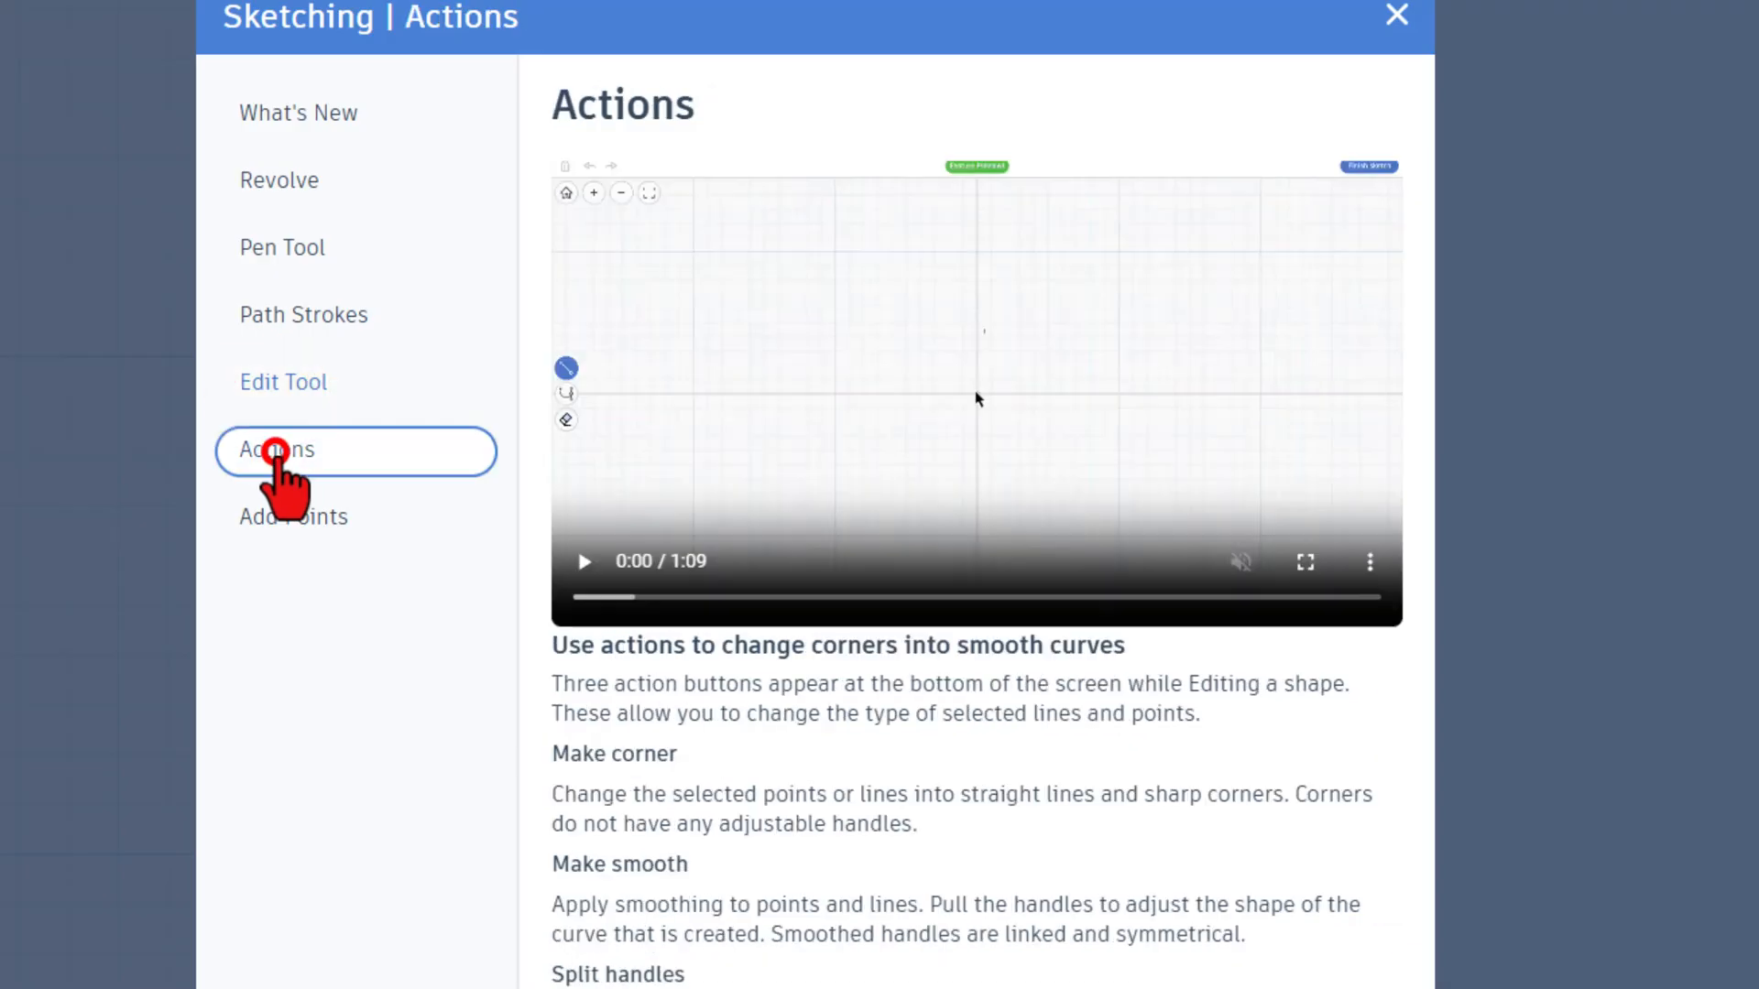
left_click(295, 518)
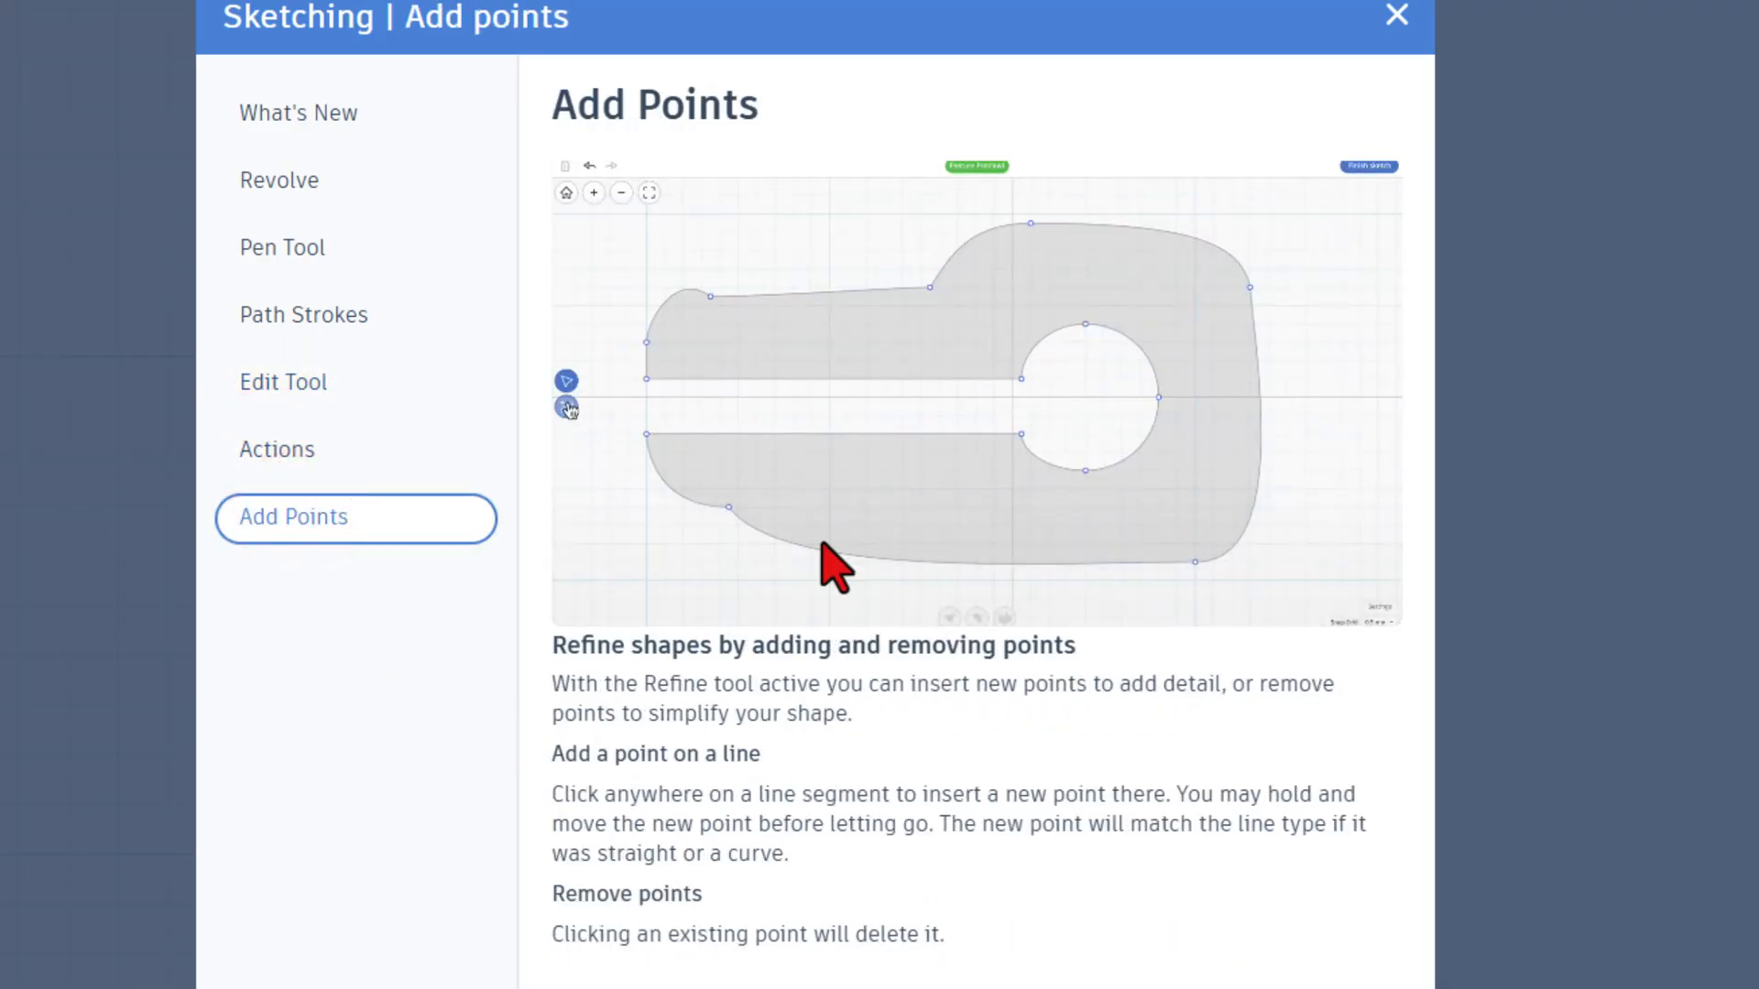
left_click(1393, 19)
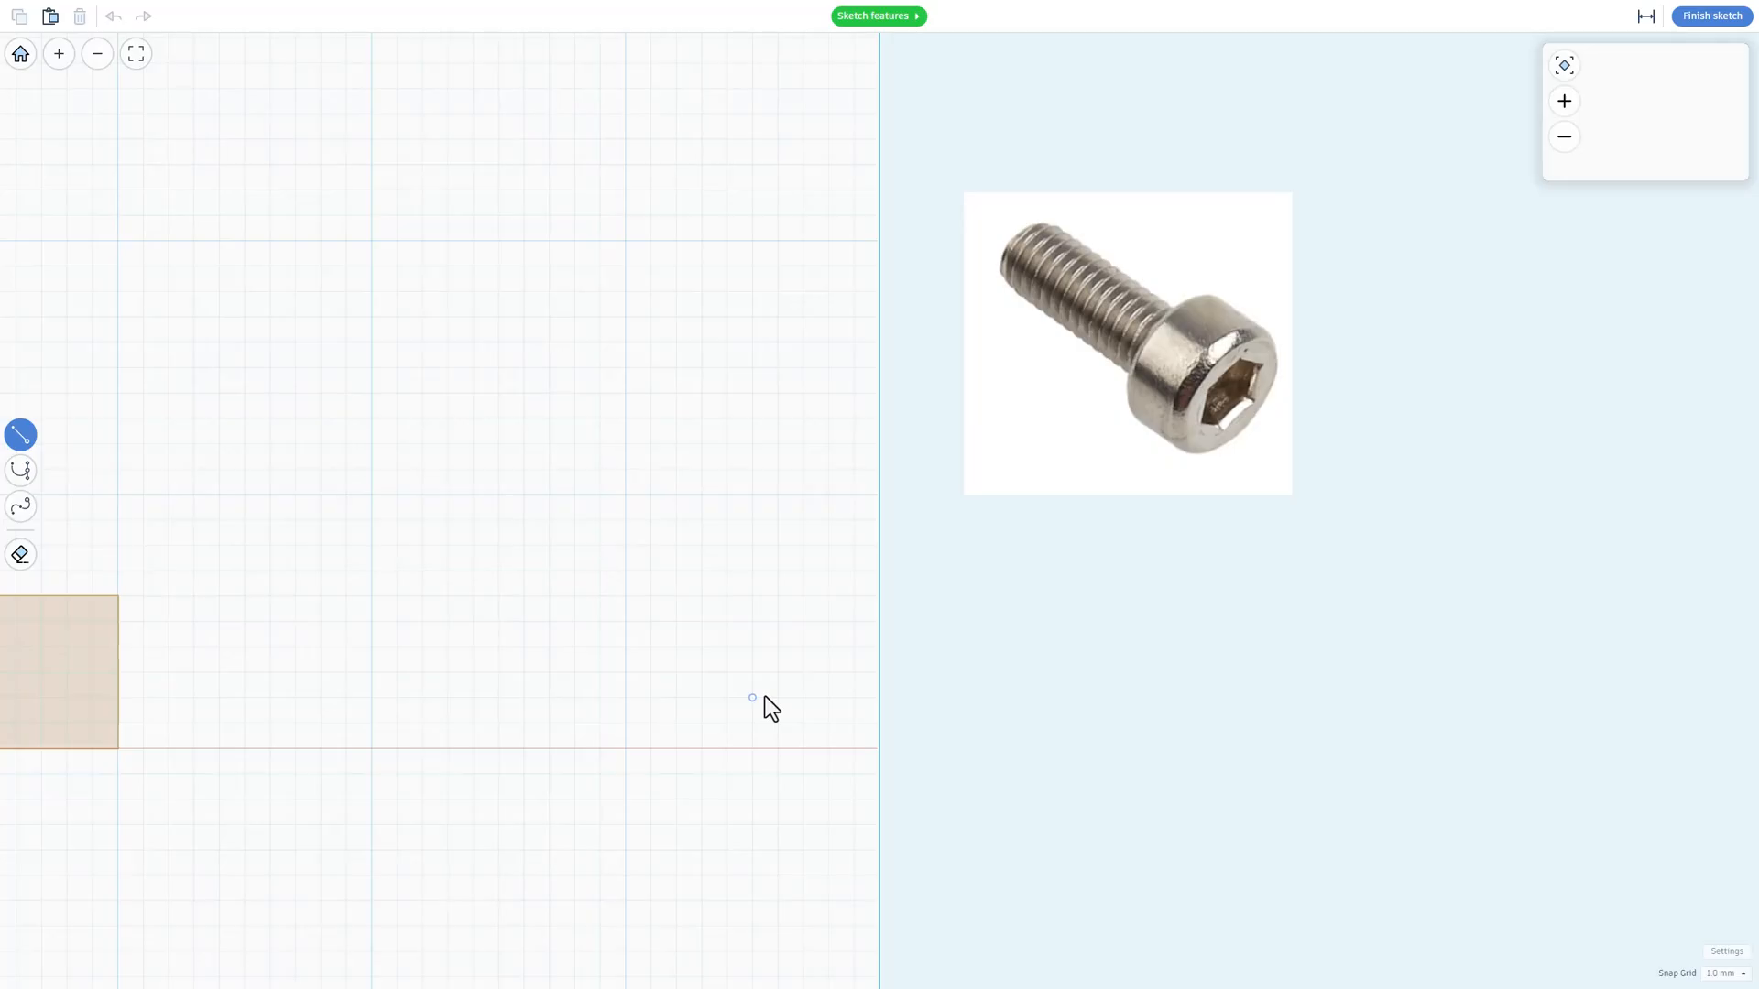
Step: On a 0.5 mm snap grid, sketch a closed screw half-profile 7 mm high with 3 mm shank radius, 4 mm shank height and 6 mm head radius
left_click(1722, 973)
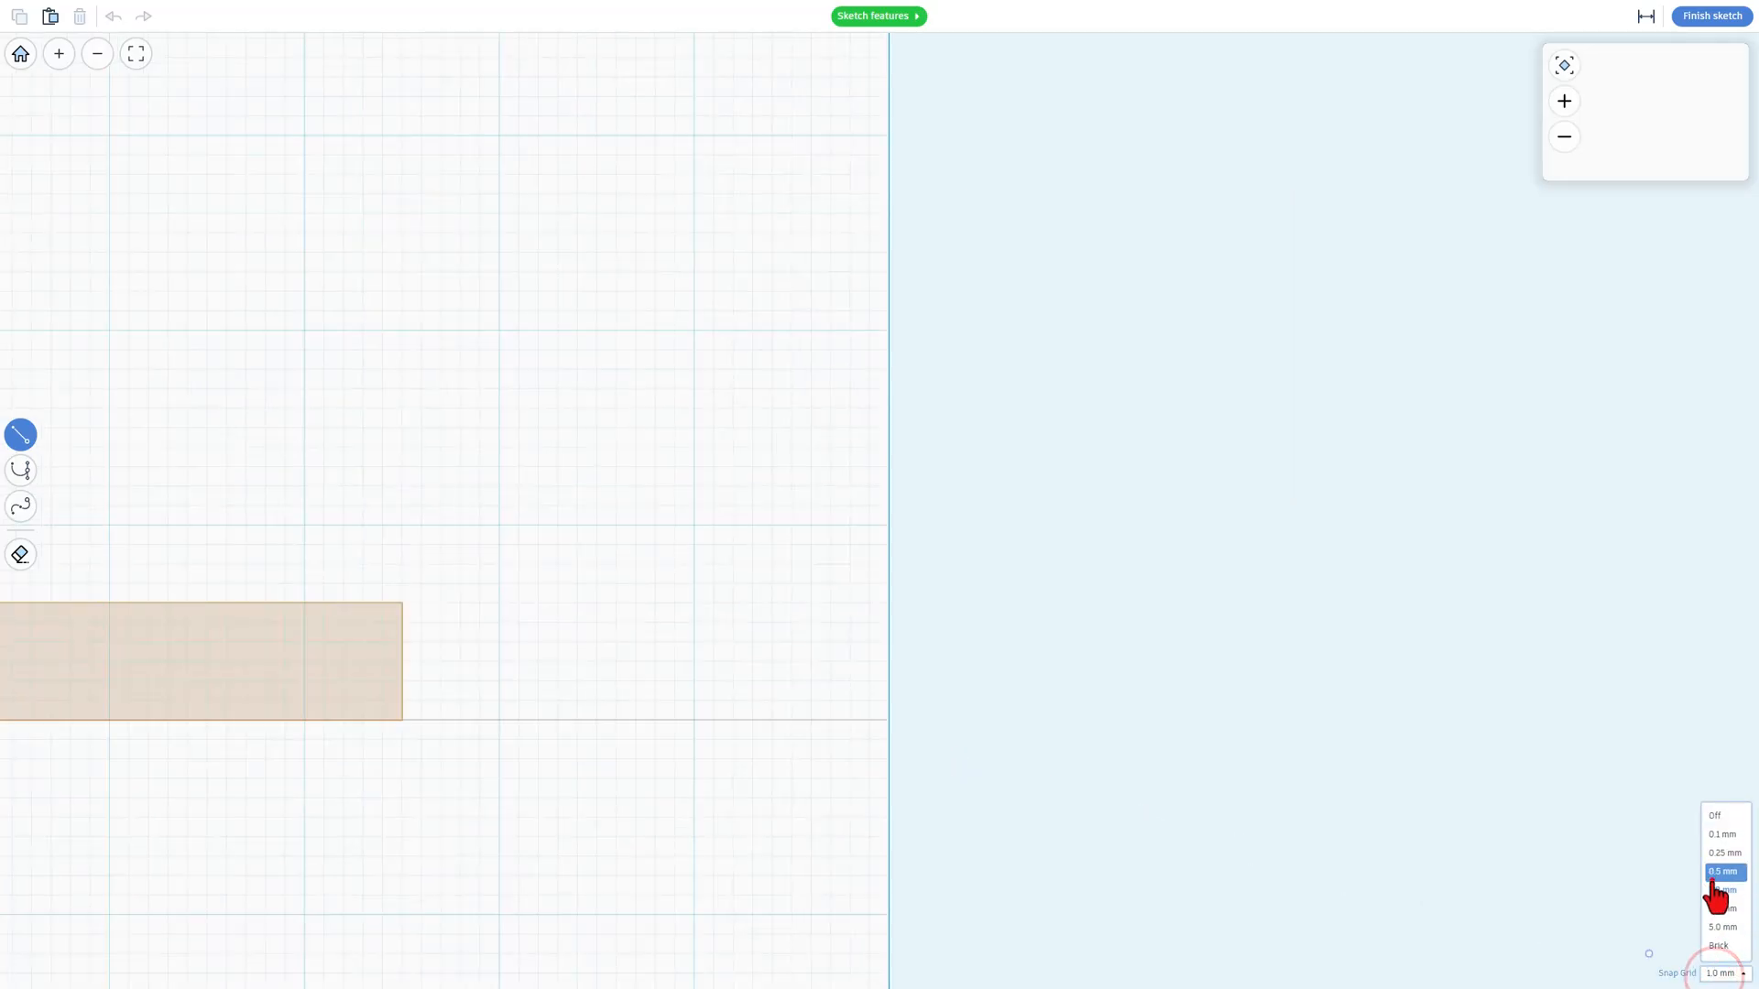
left_click(1712, 873)
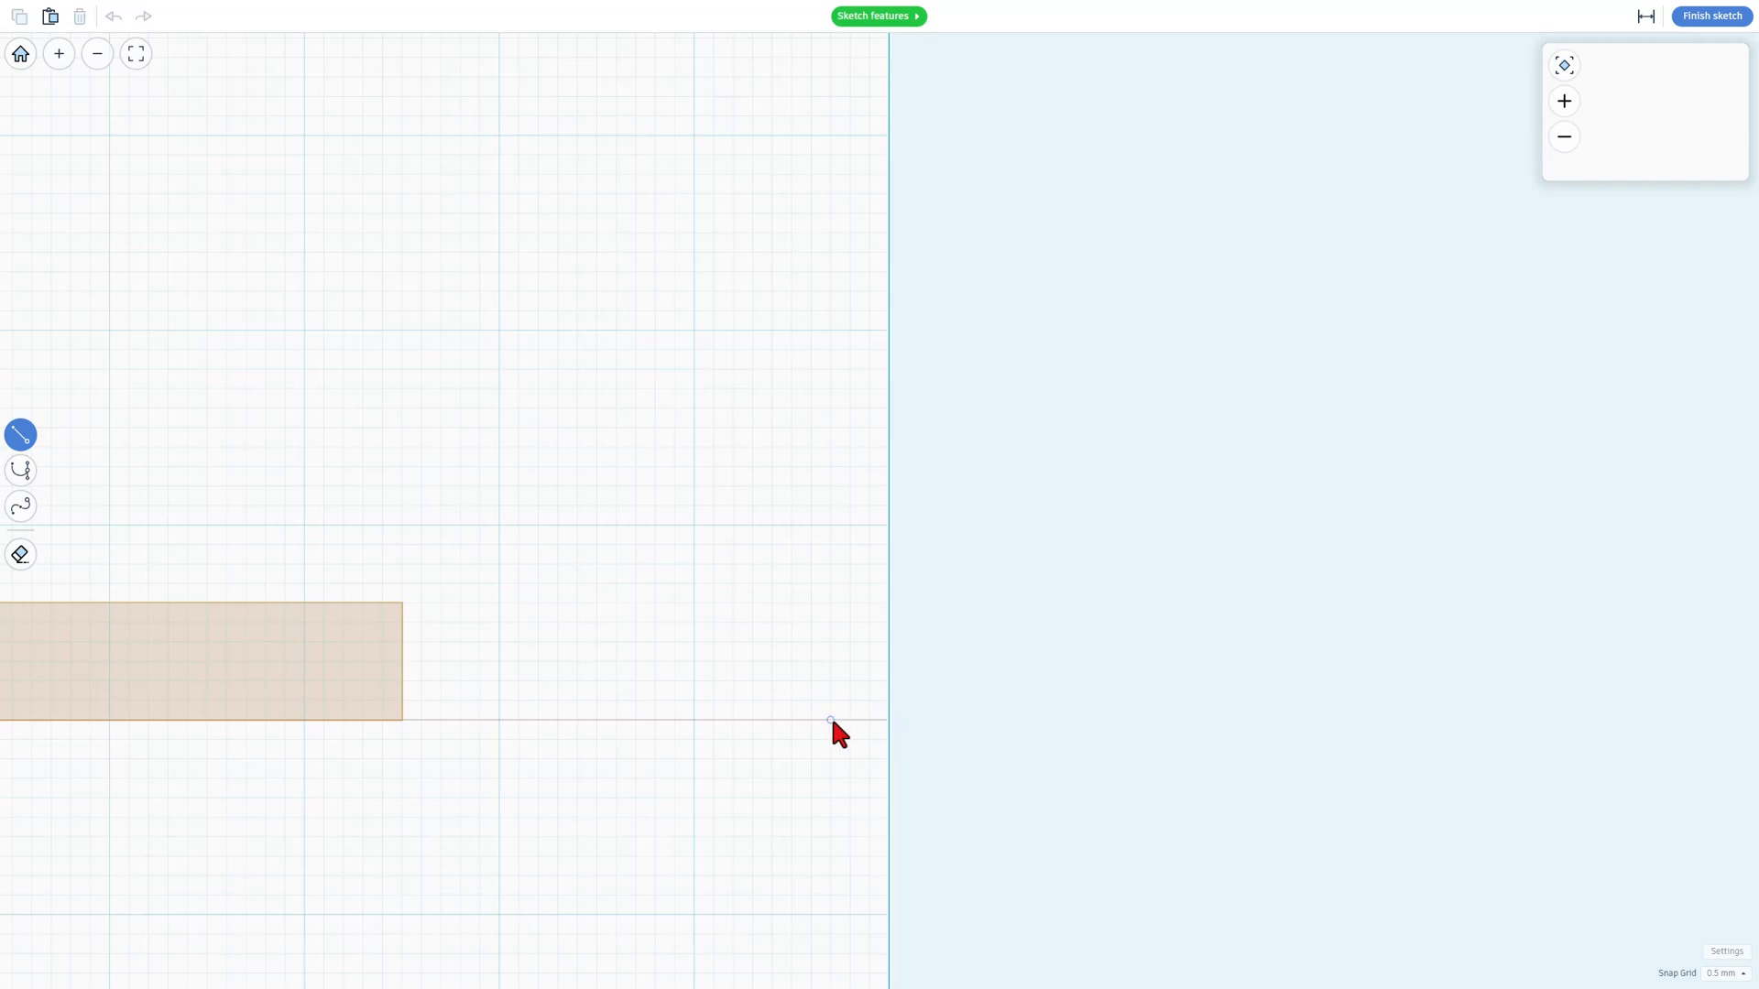
left_click(829, 720)
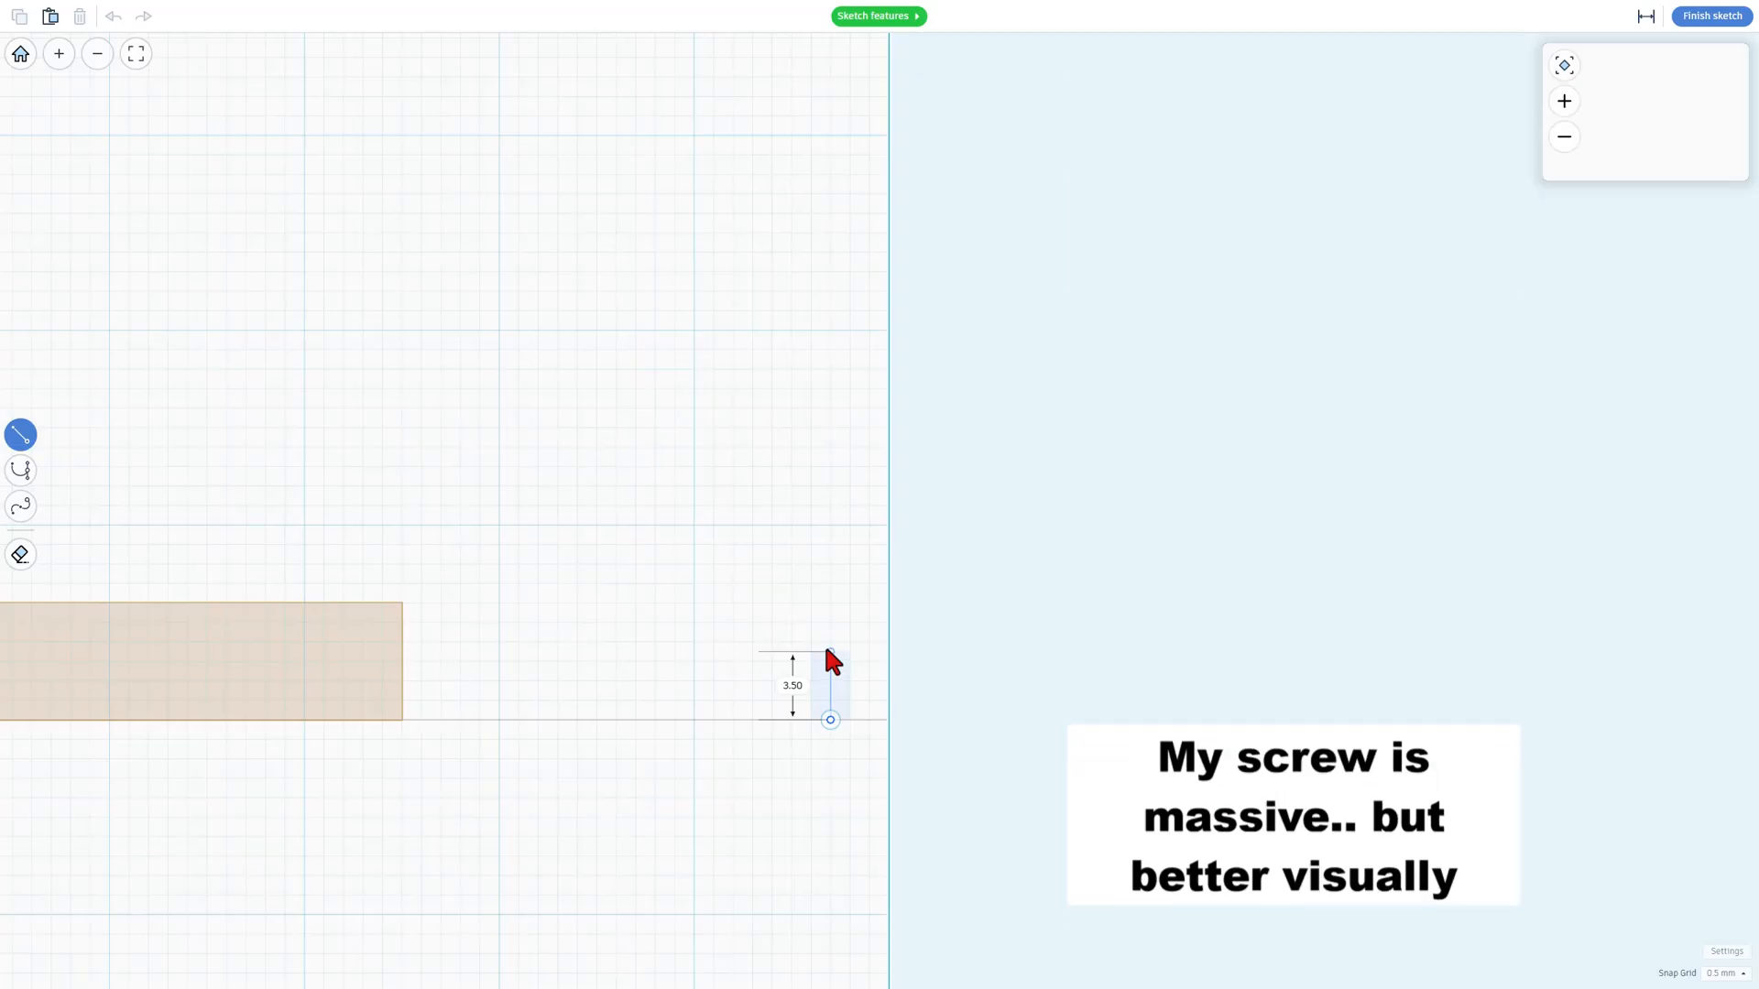
left_click(829, 642)
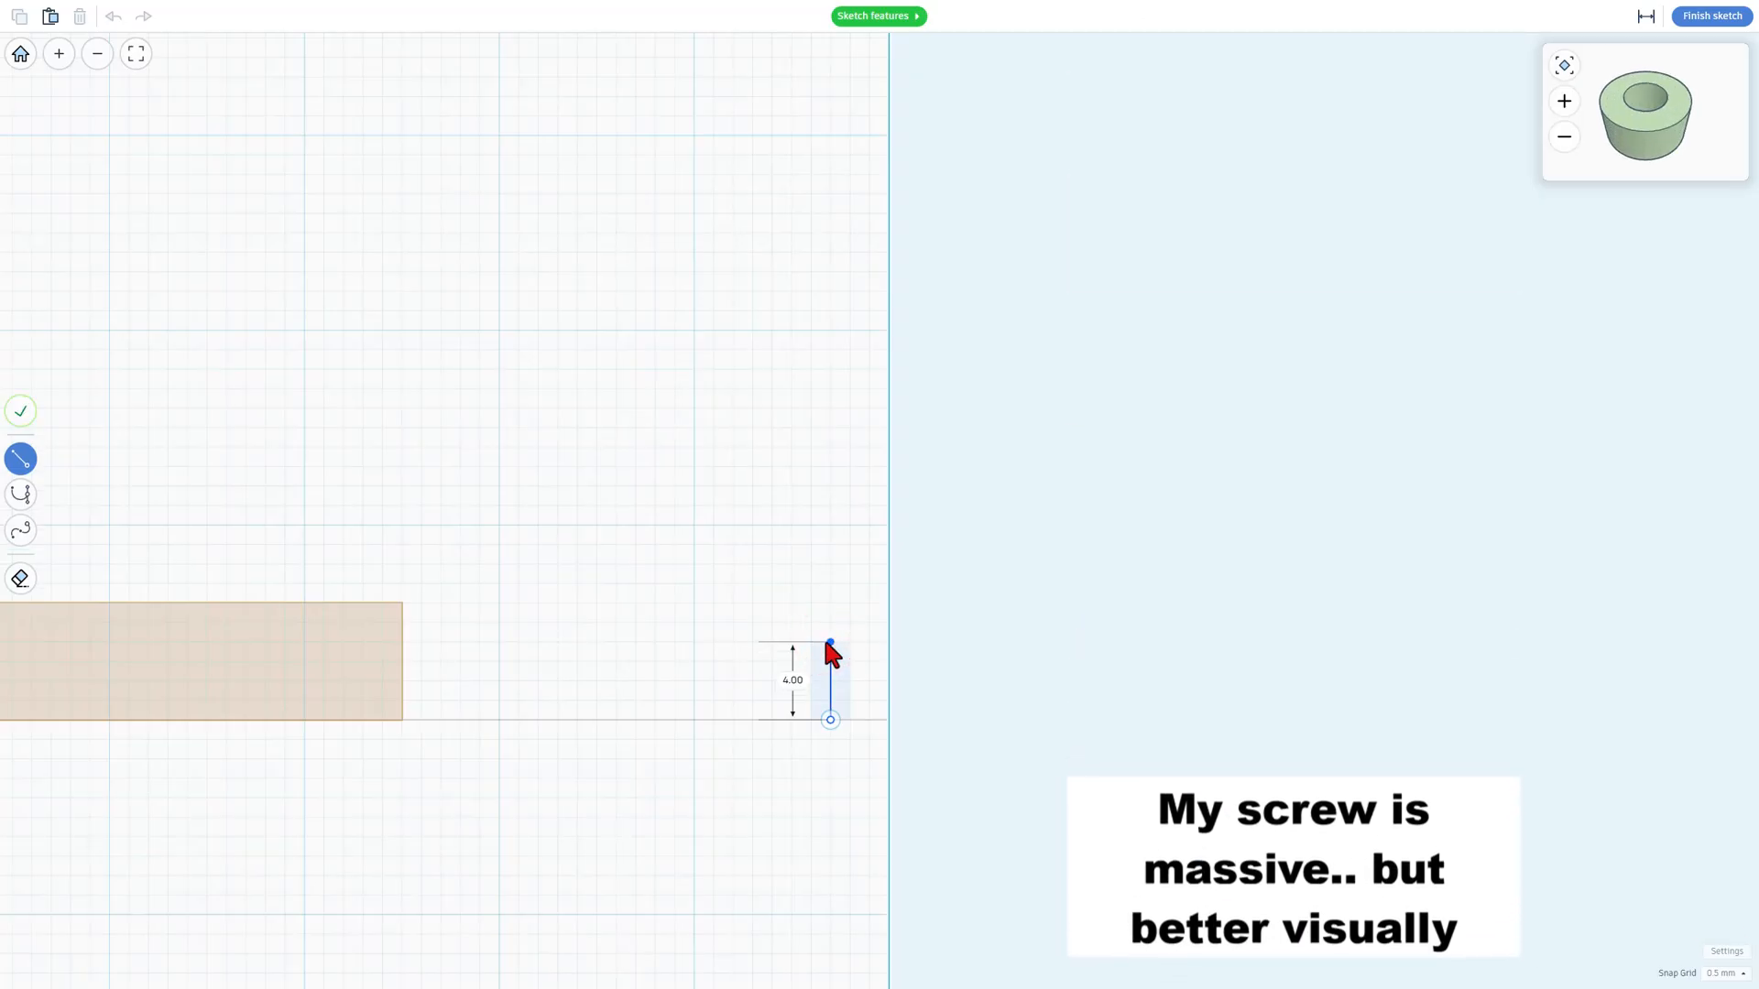
left_click(773, 585)
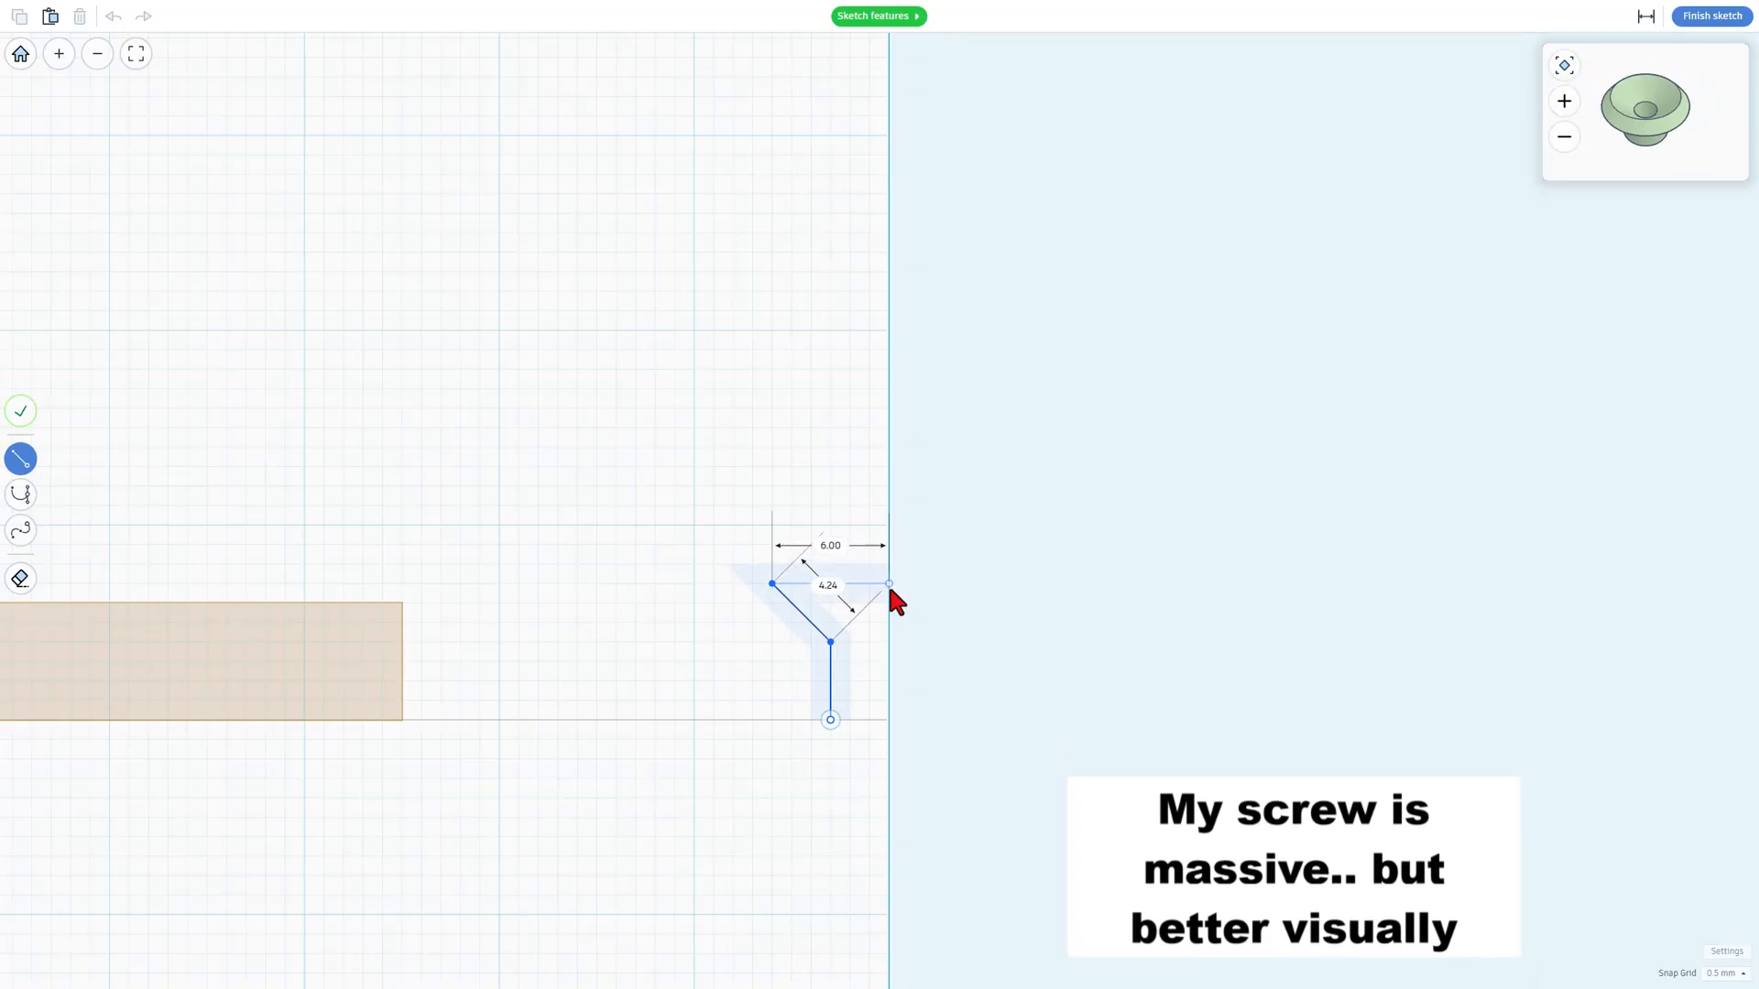
left_click(888, 584)
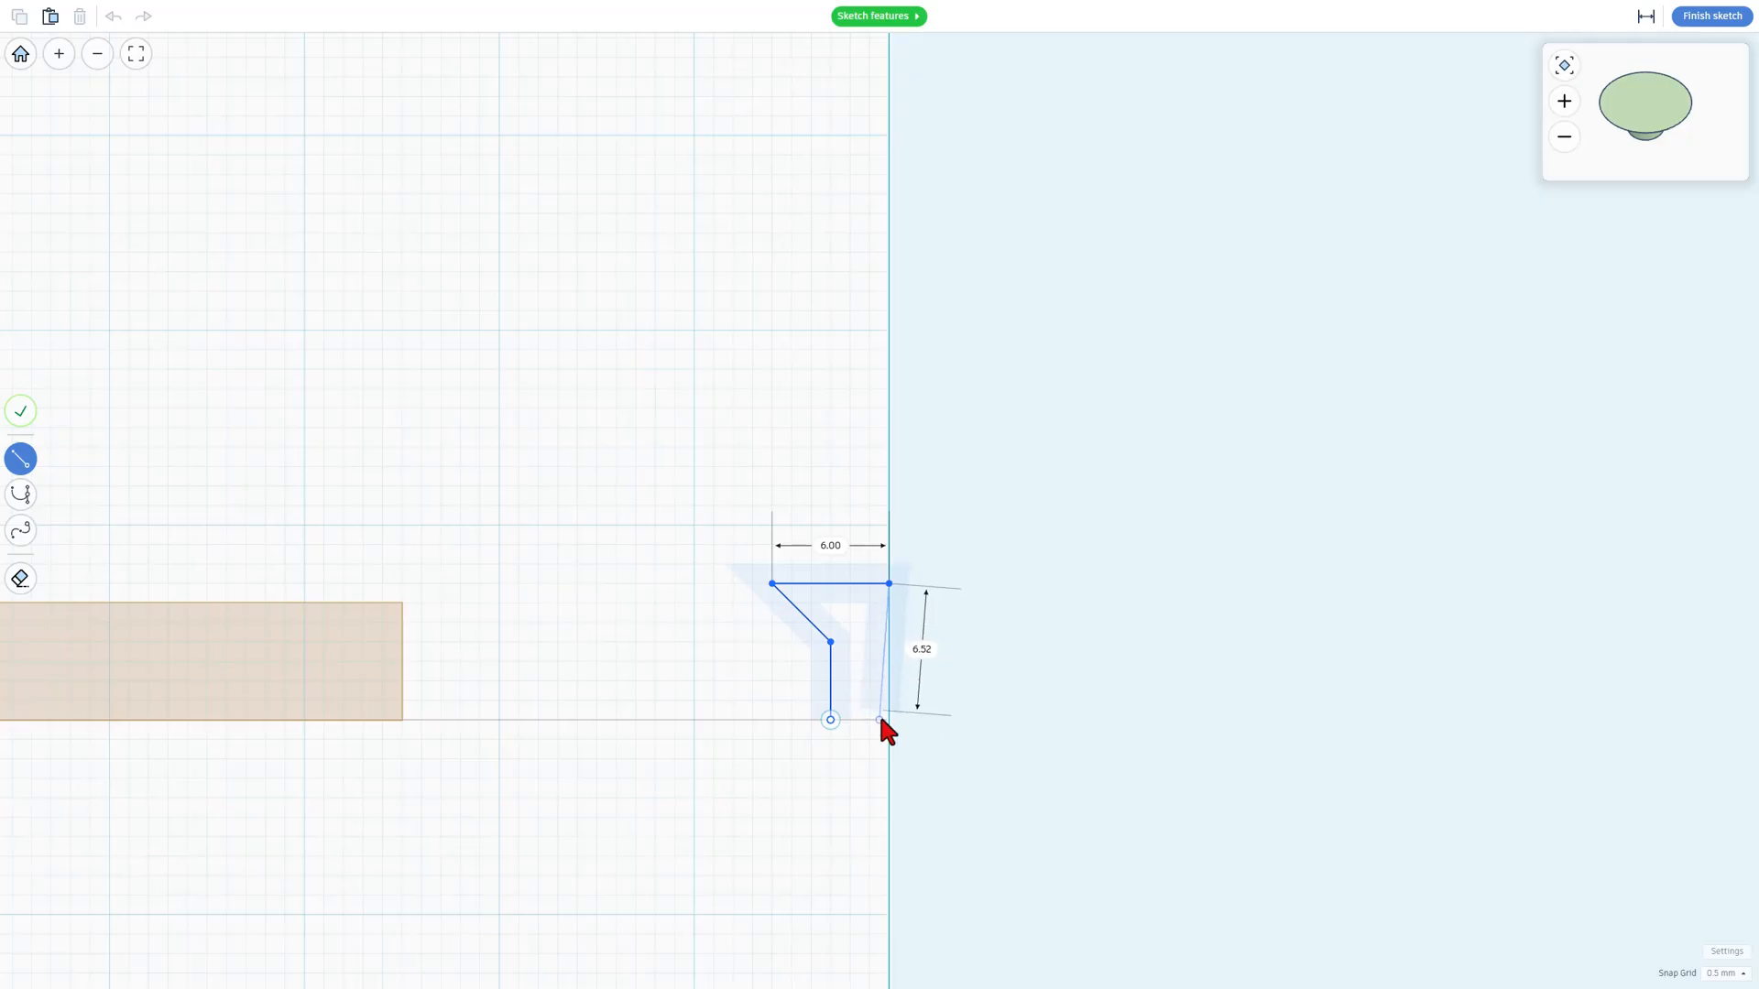
left_click(889, 720)
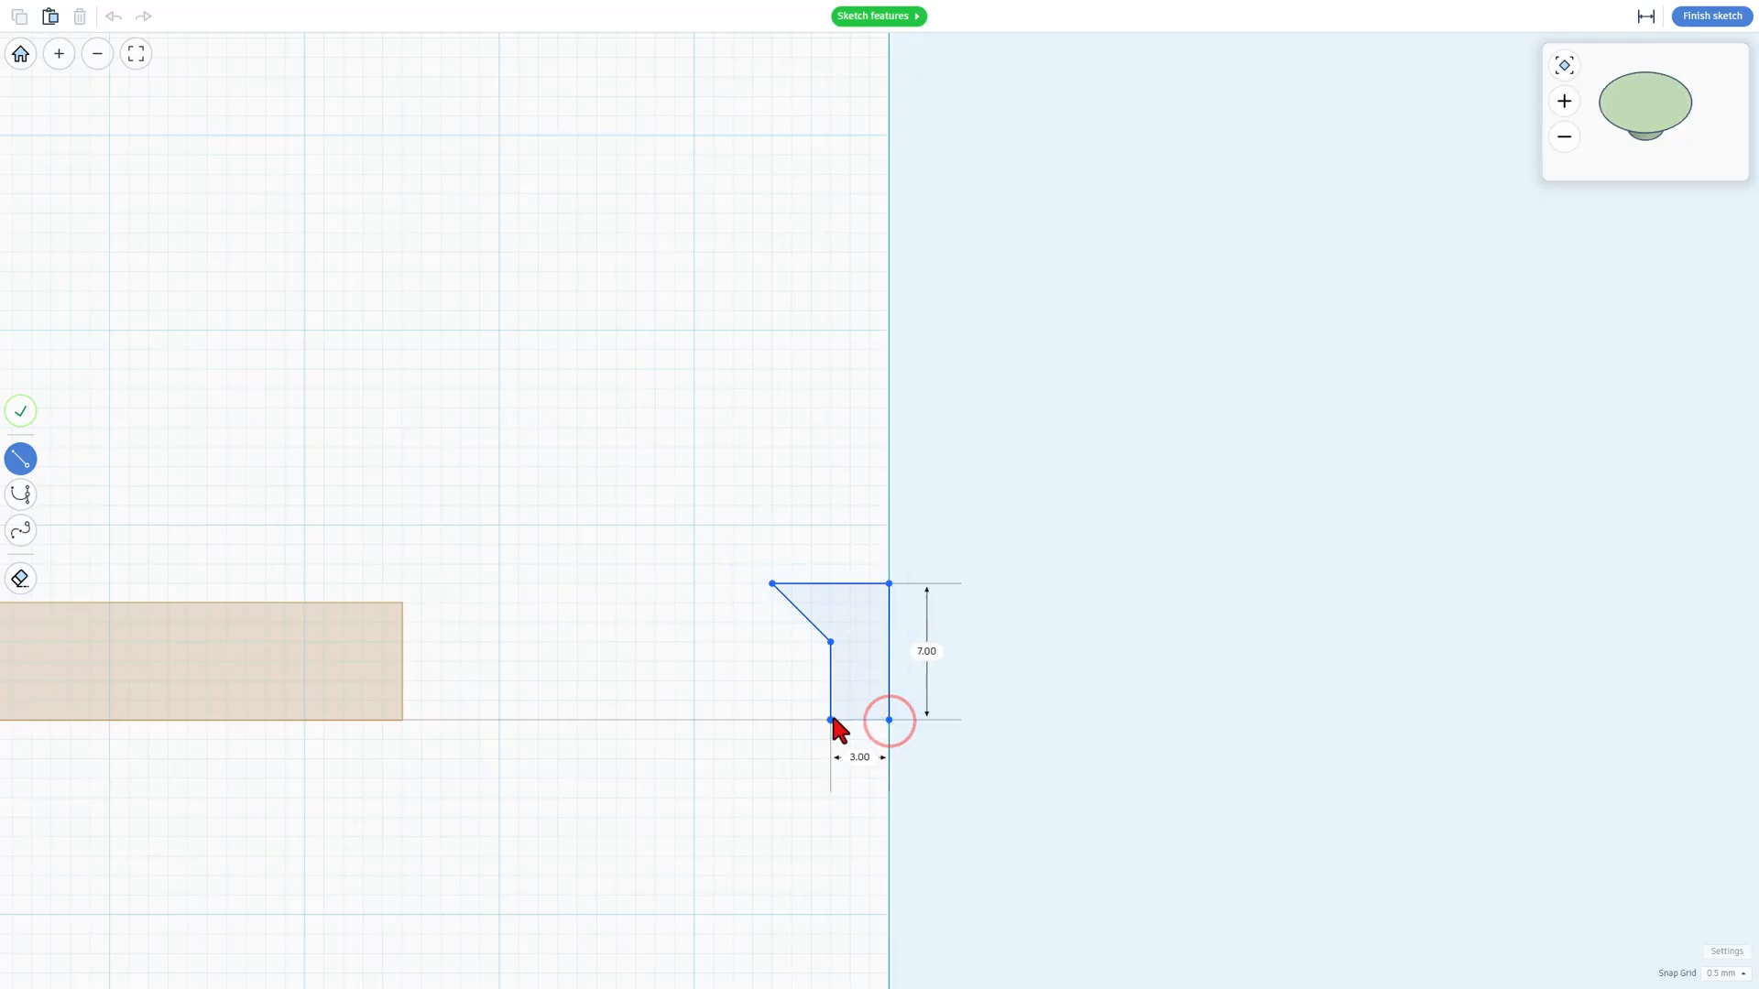
left_click(831, 720)
Step: Finish the revolve sketch and turn the resulting screw shape into a hole
left_click(1709, 16)
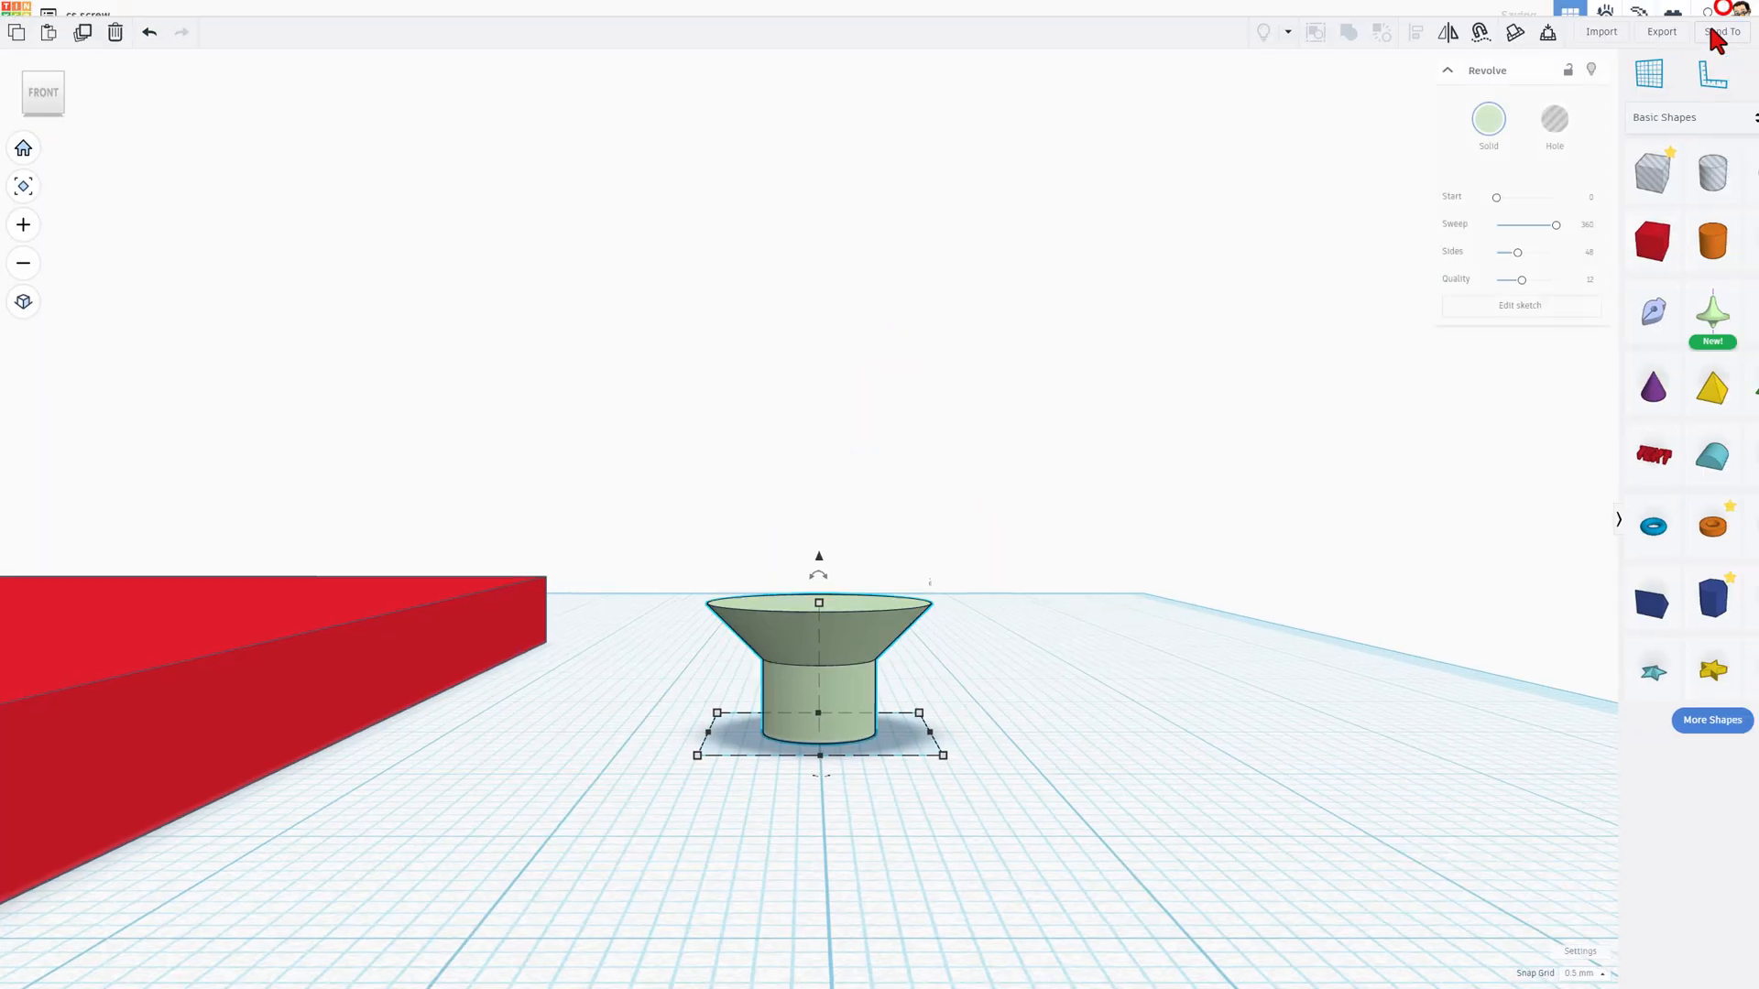
right_click_drag(1054, 611, 987, 536)
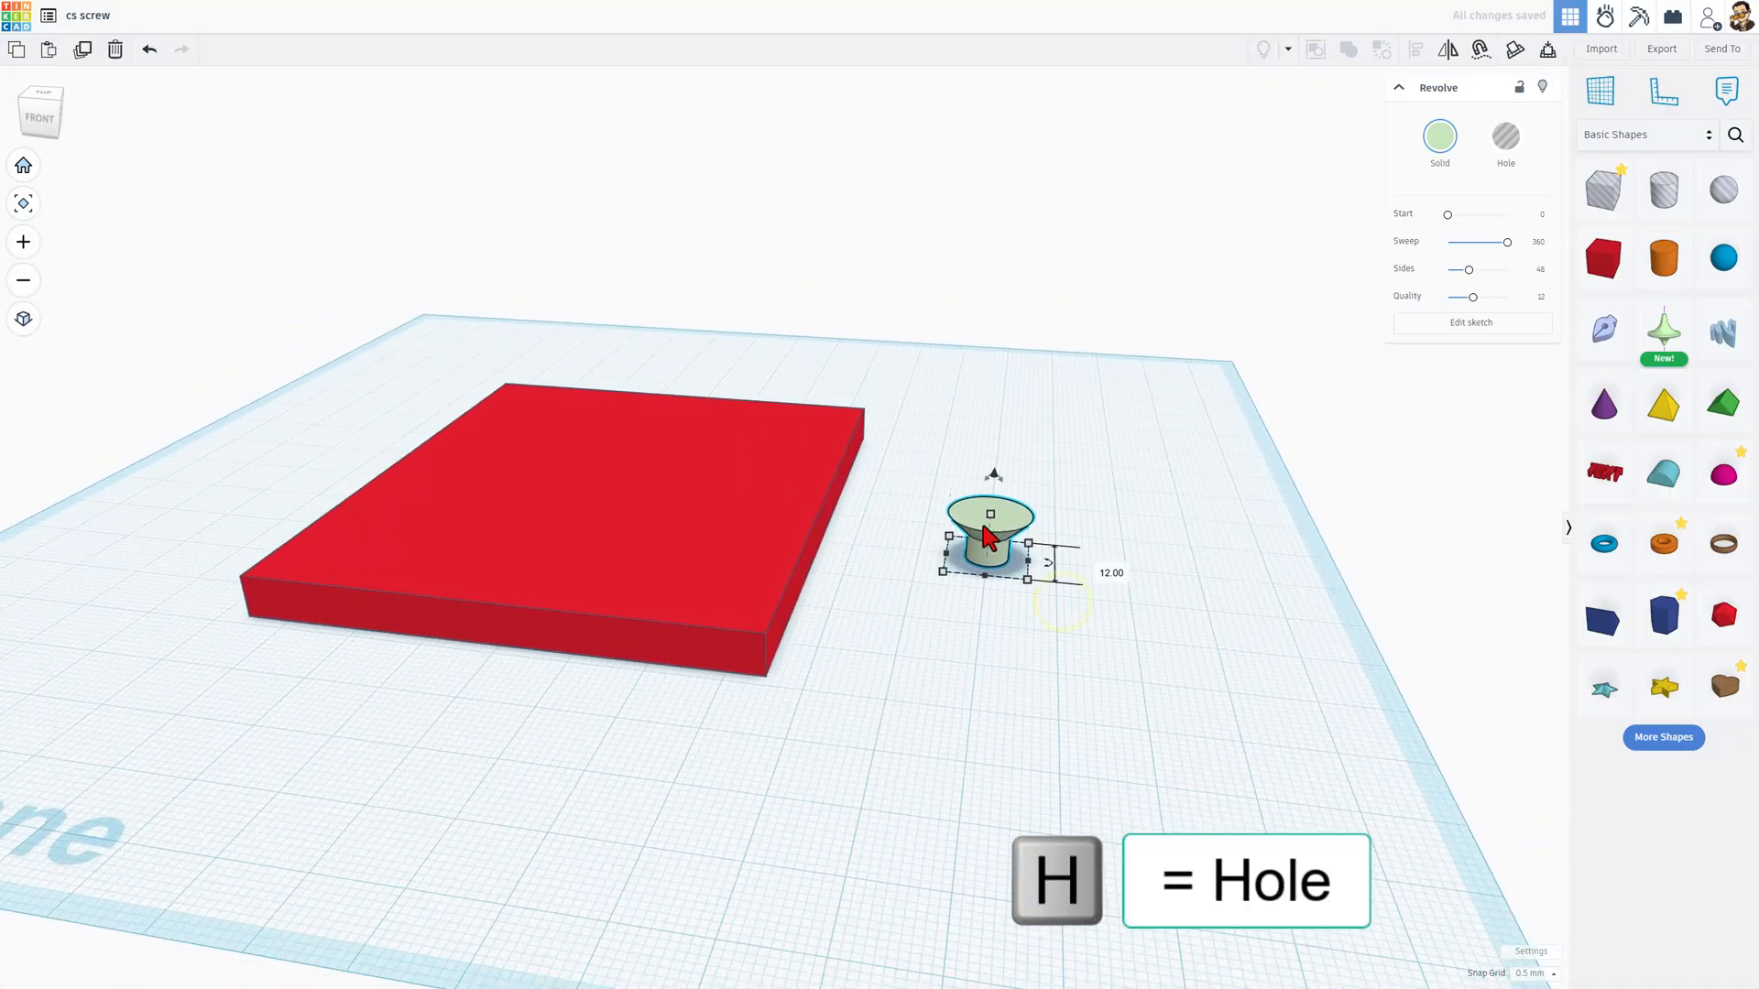
left_click(1492, 156)
Step: Select the red plate and place a ruler on the workplane just in front of its front right corner
right_click_drag(993, 687, 920, 694)
left_click_drag(888, 666, 796, 618)
key("r")
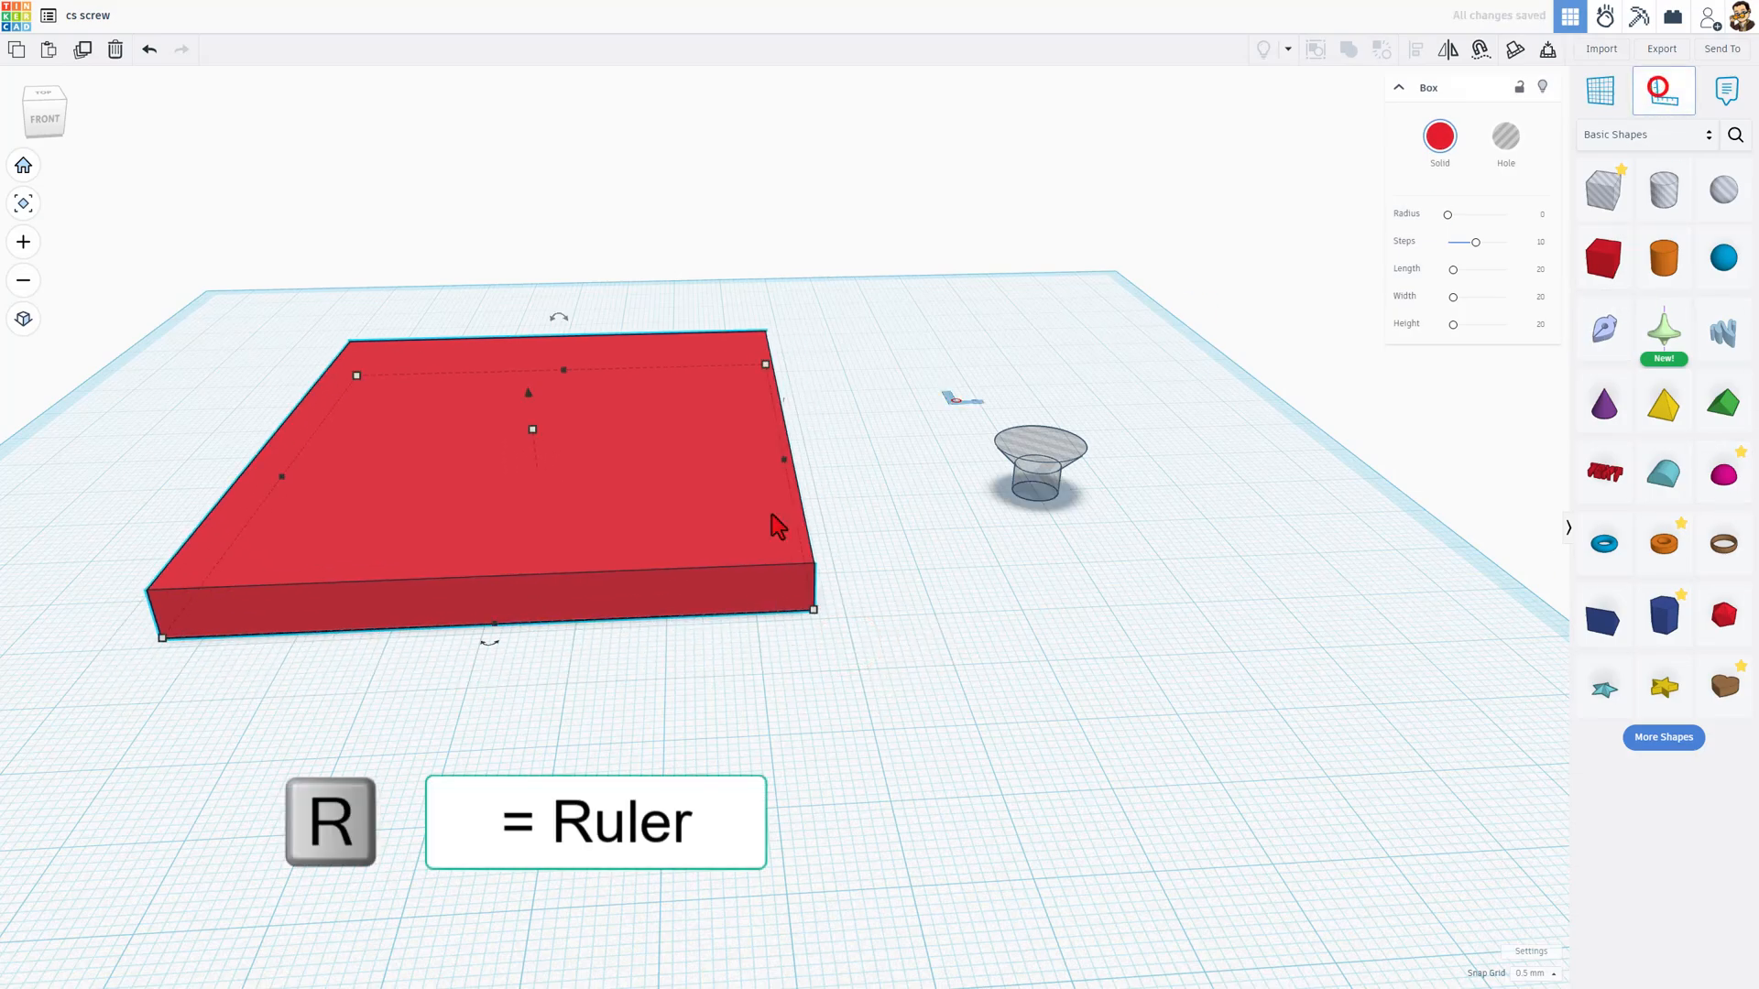
scroll(870, 733, "up", 3)
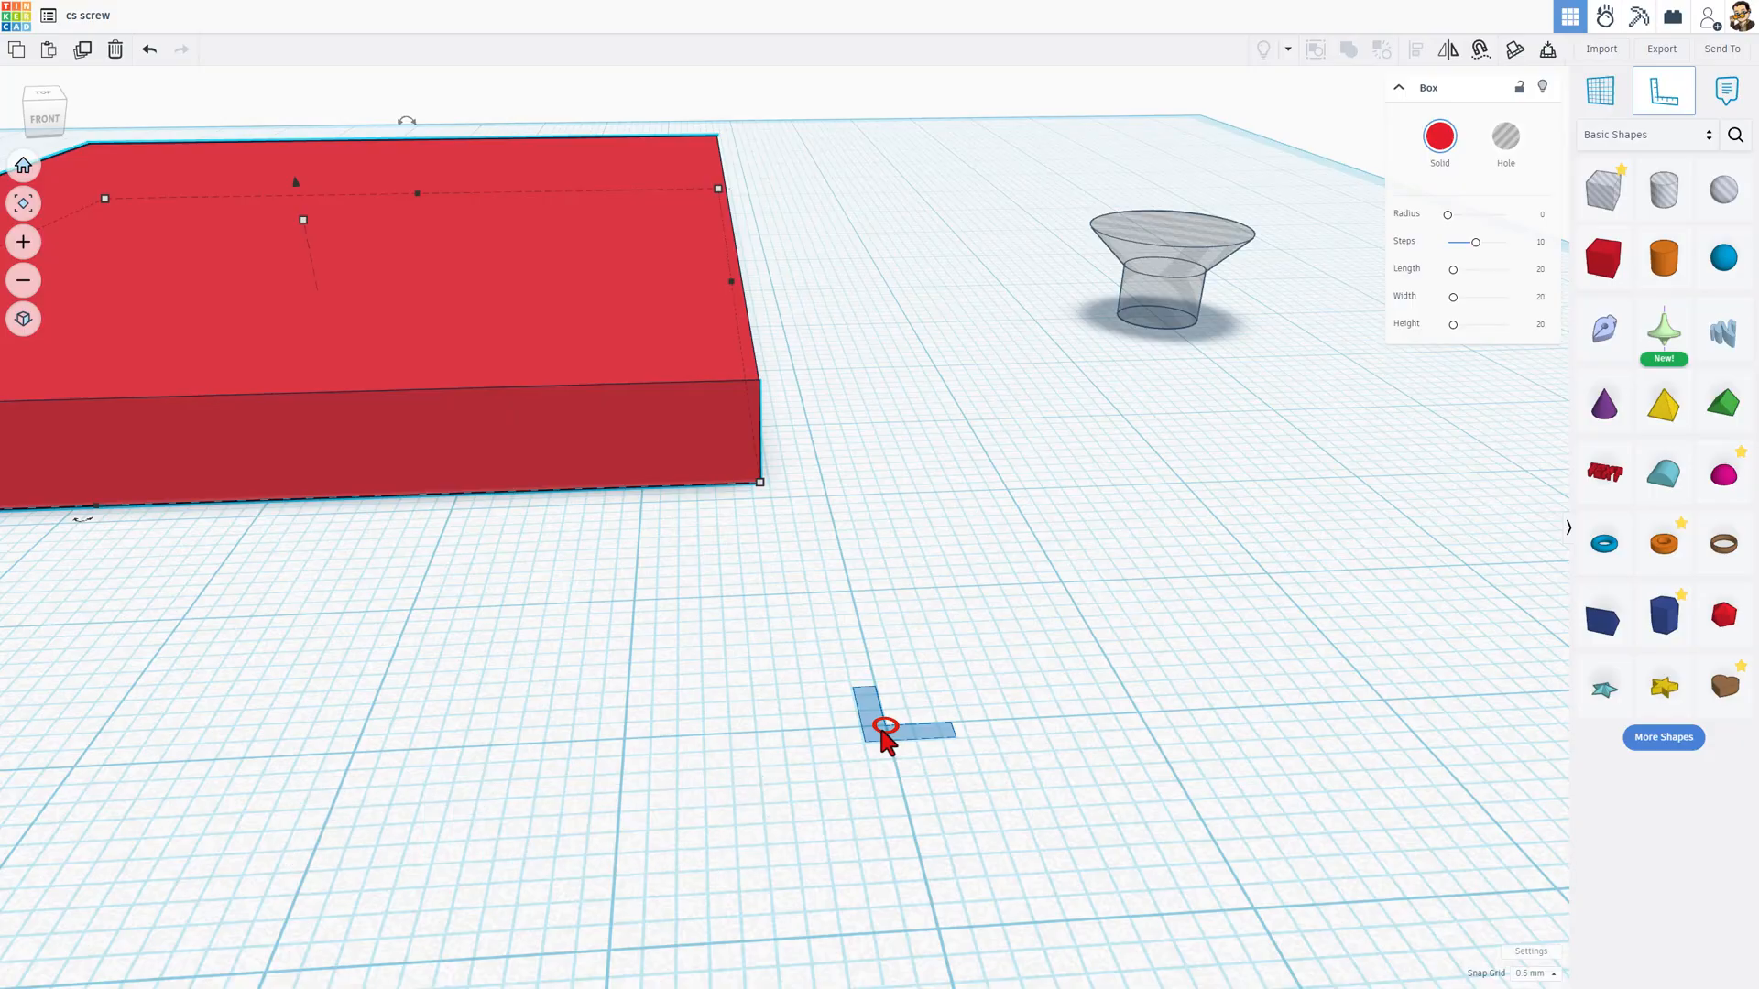
left_click(884, 726)
scroll(884, 758, "down", 3)
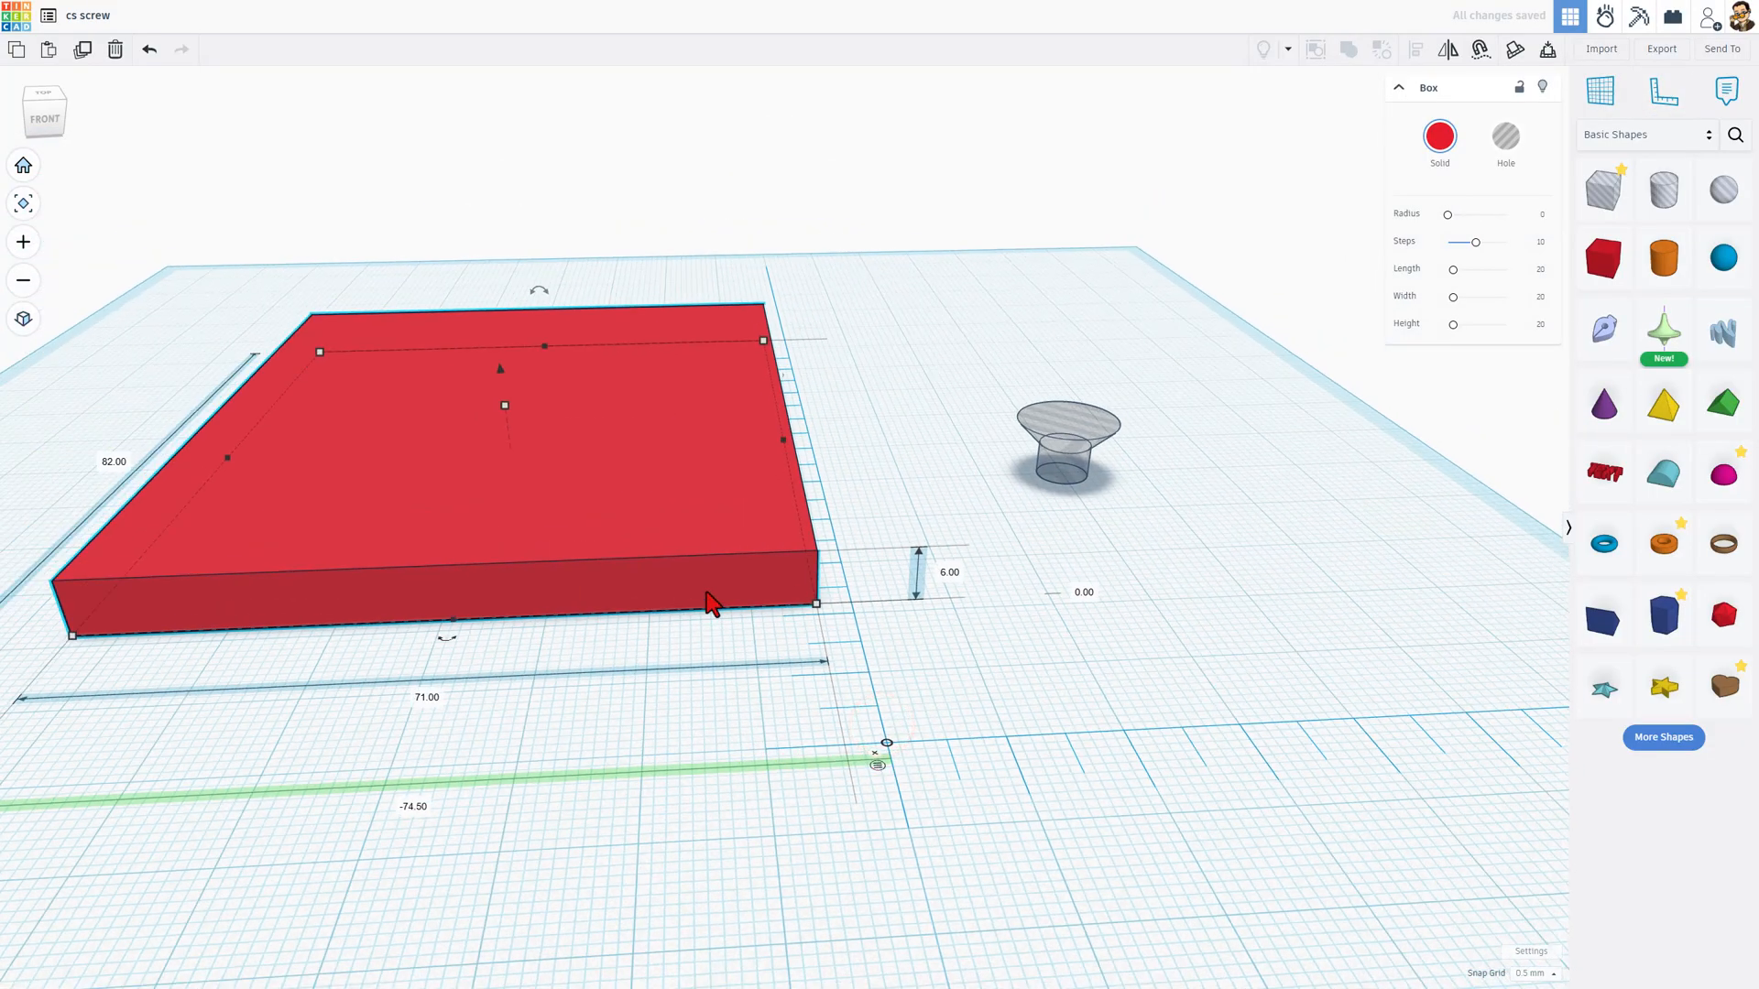
scroll(738, 742, "down", 3)
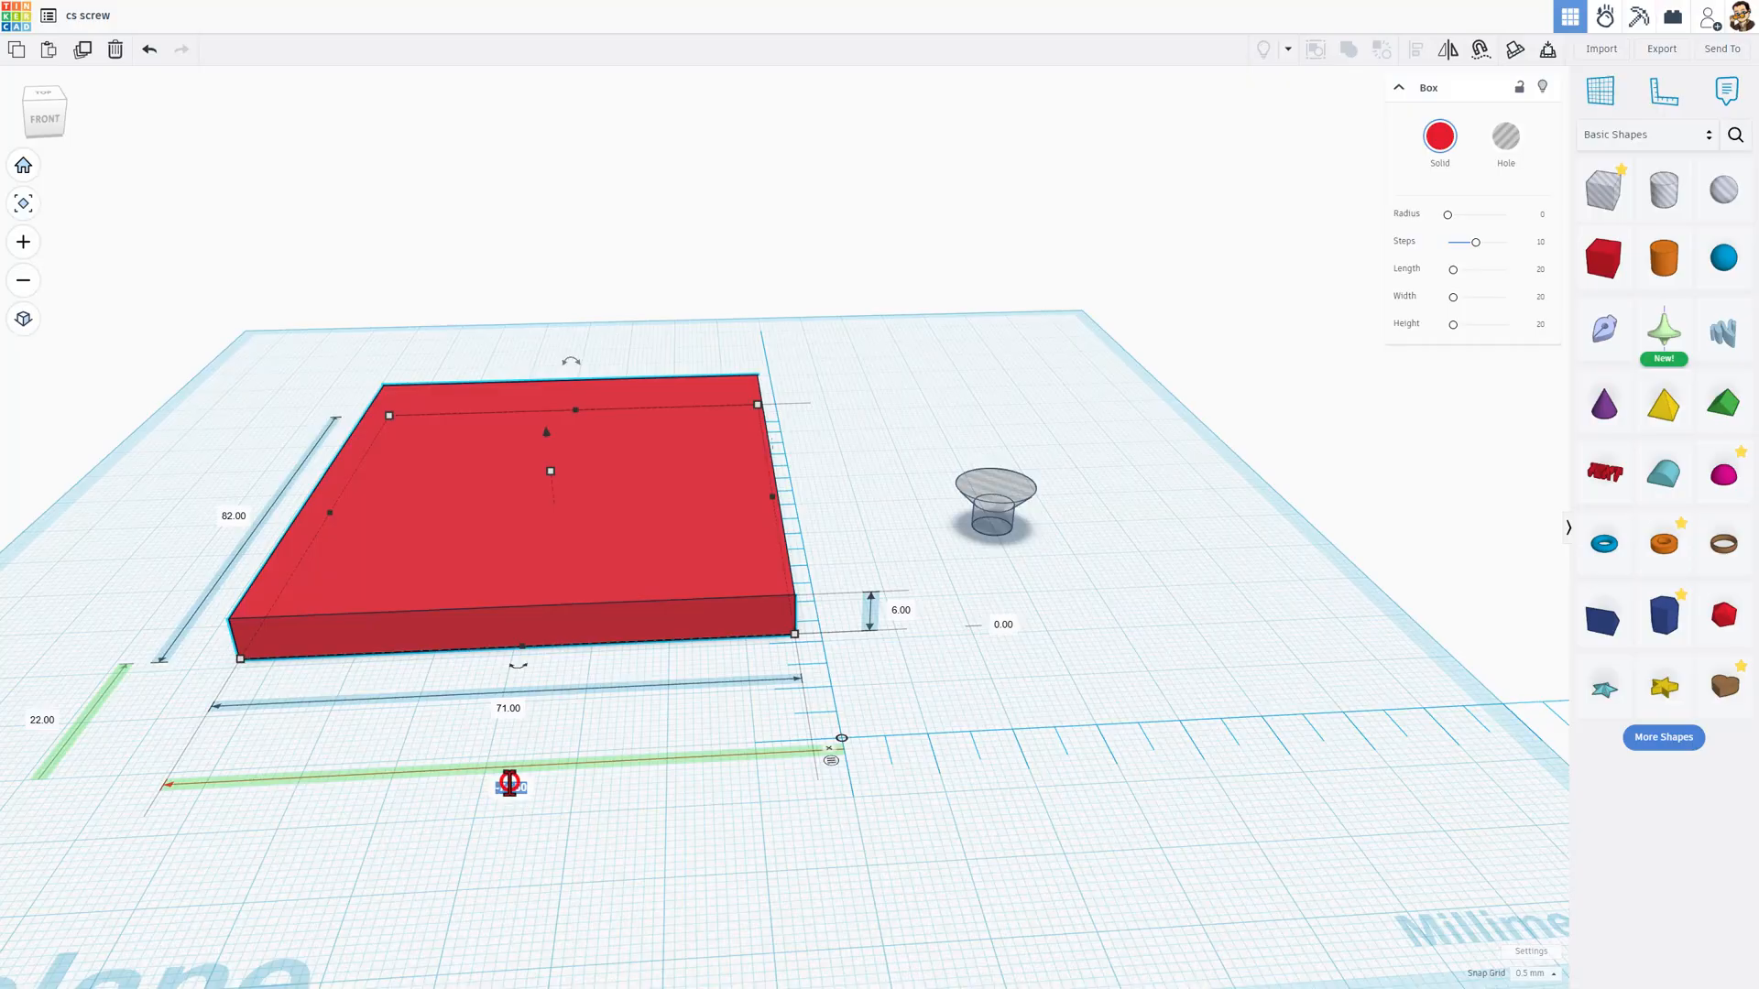
Step: Move the plate's front right corner to the ruler origin by setting its offsets to -71 mm and 0 mm
left_click(509, 786)
key("Return")
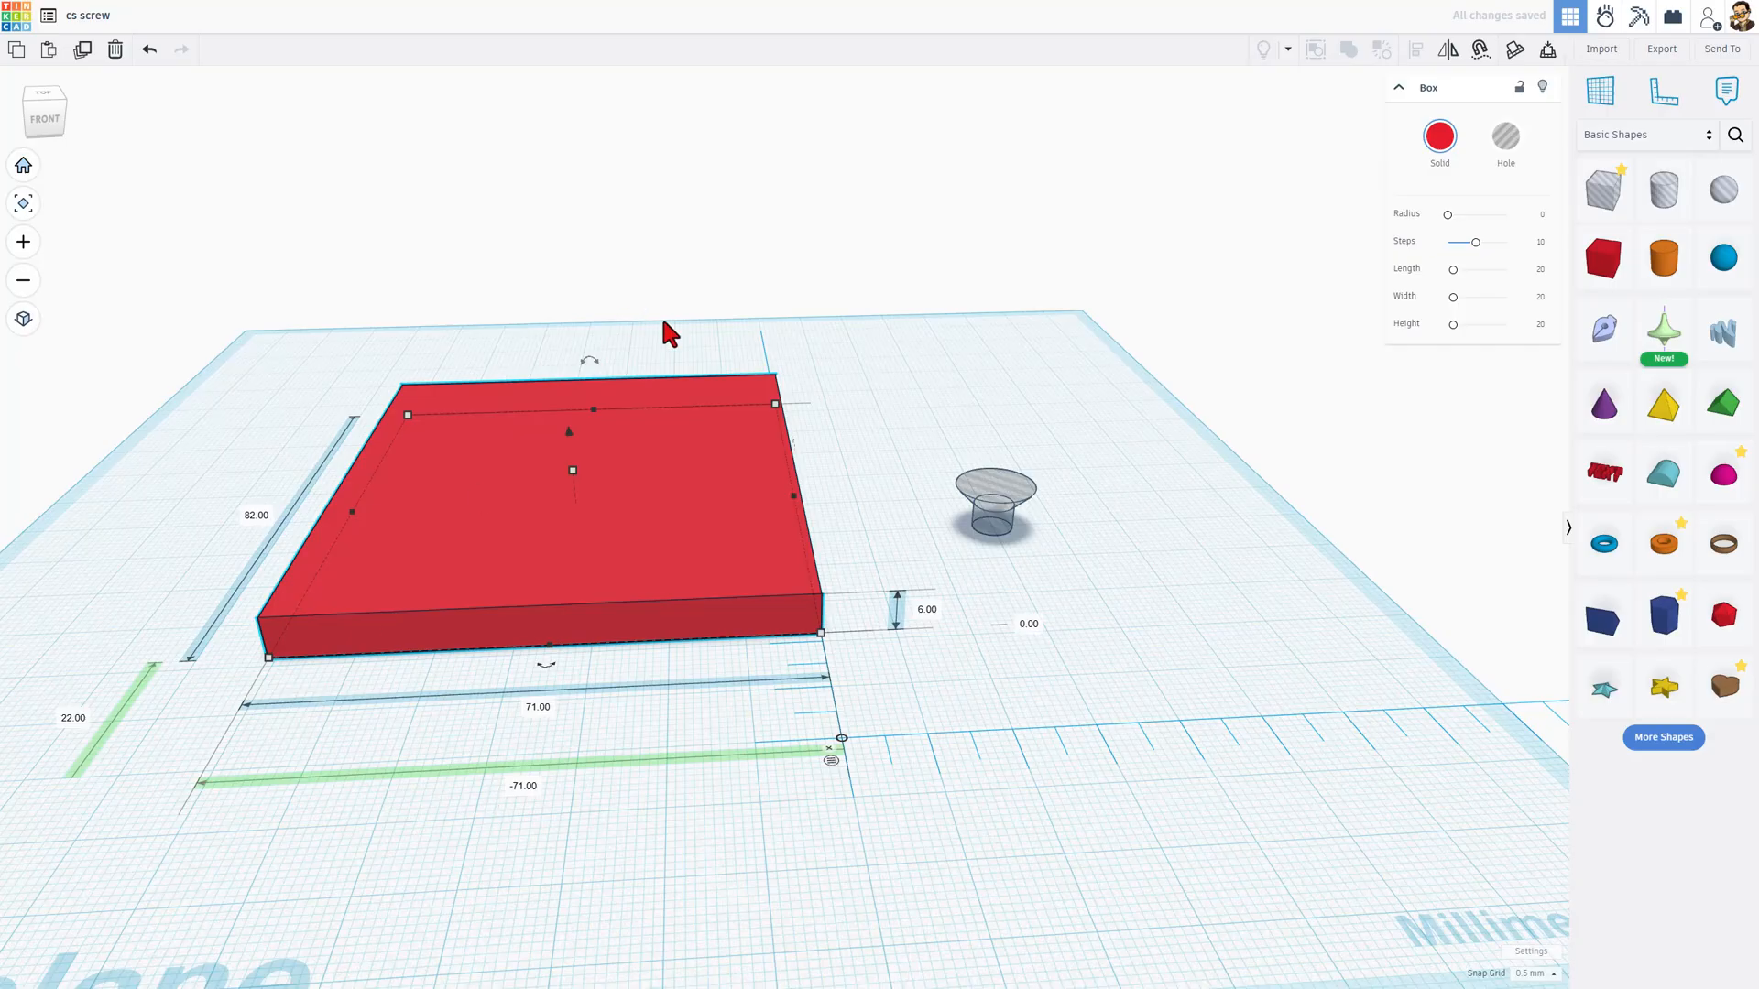
left_click(63, 723)
key("Return")
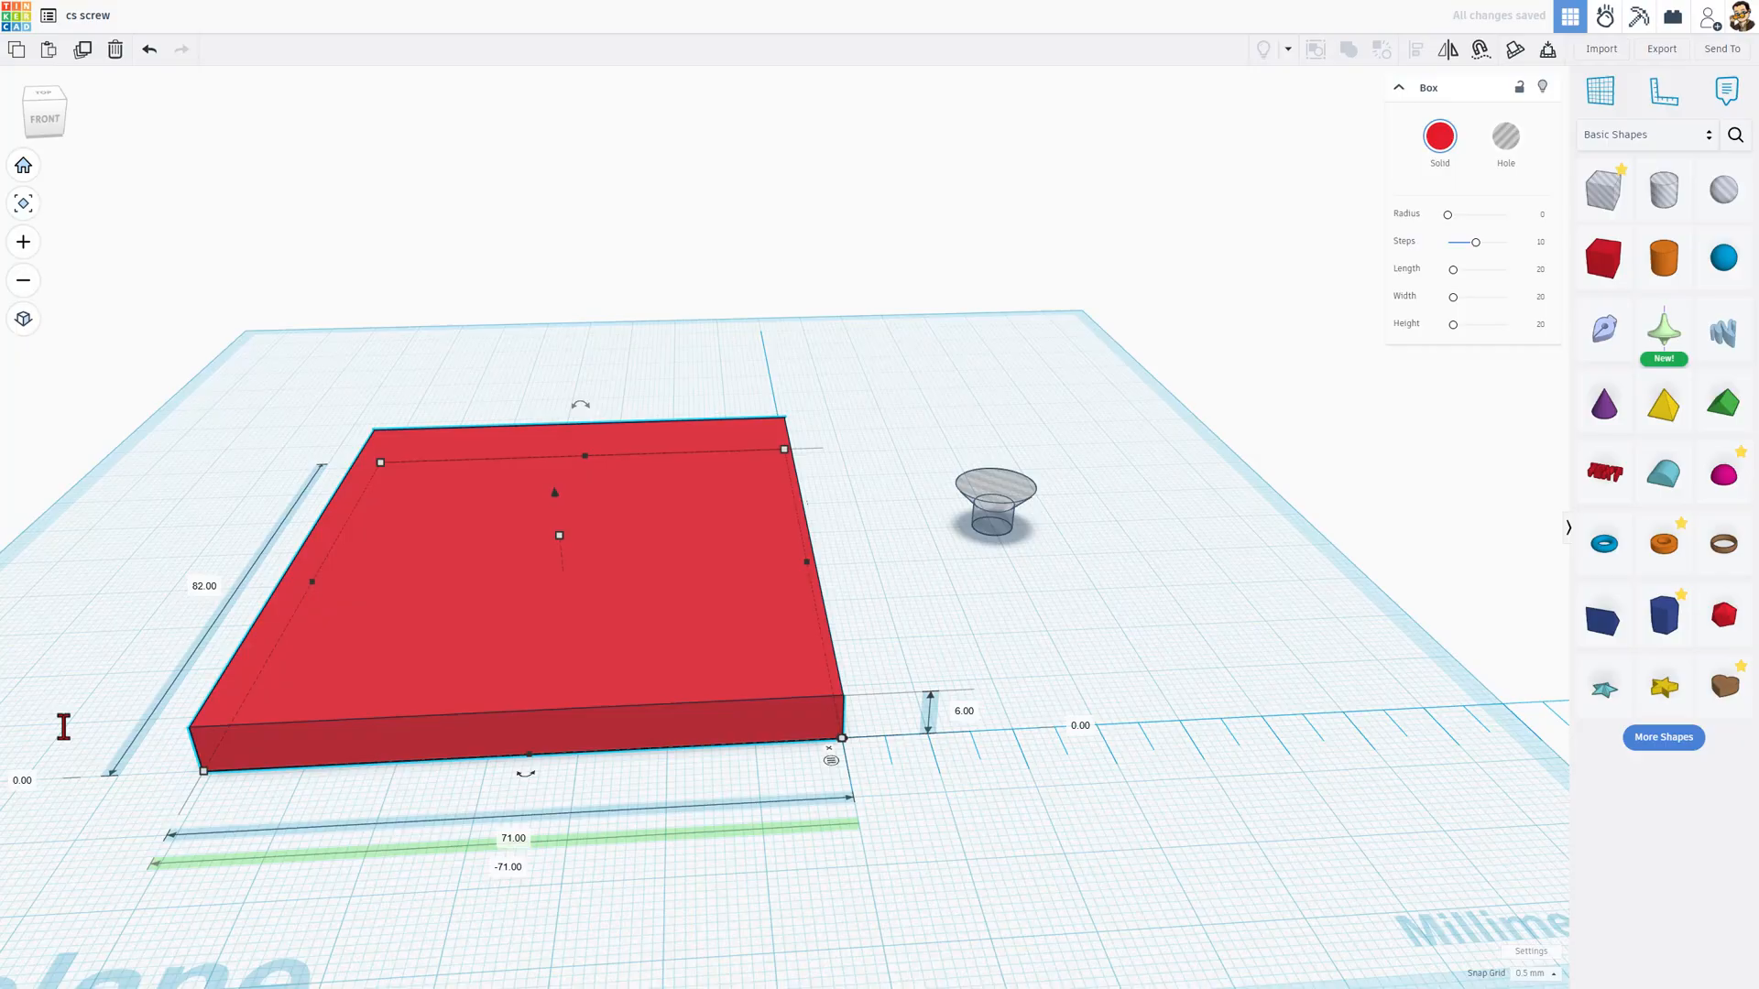
Step: Set the screw hole's front-to-back distance from the ruler origin to 10 mm
left_click(982, 500)
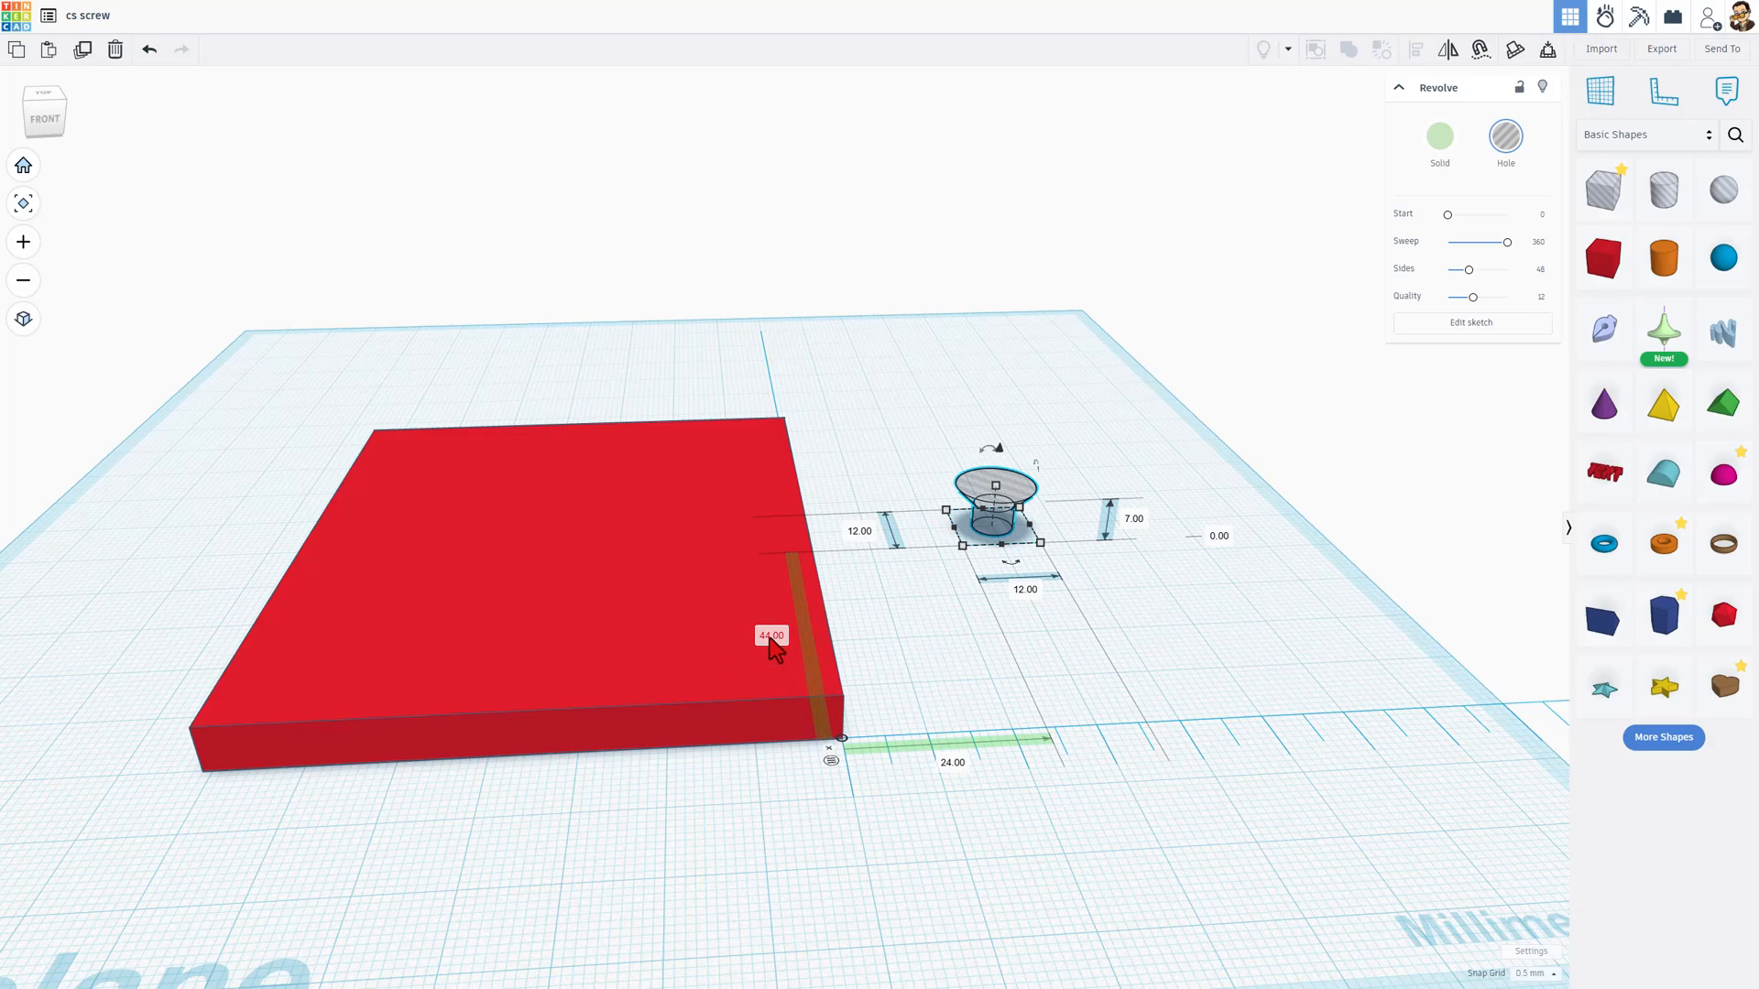
type("0")
key("Return")
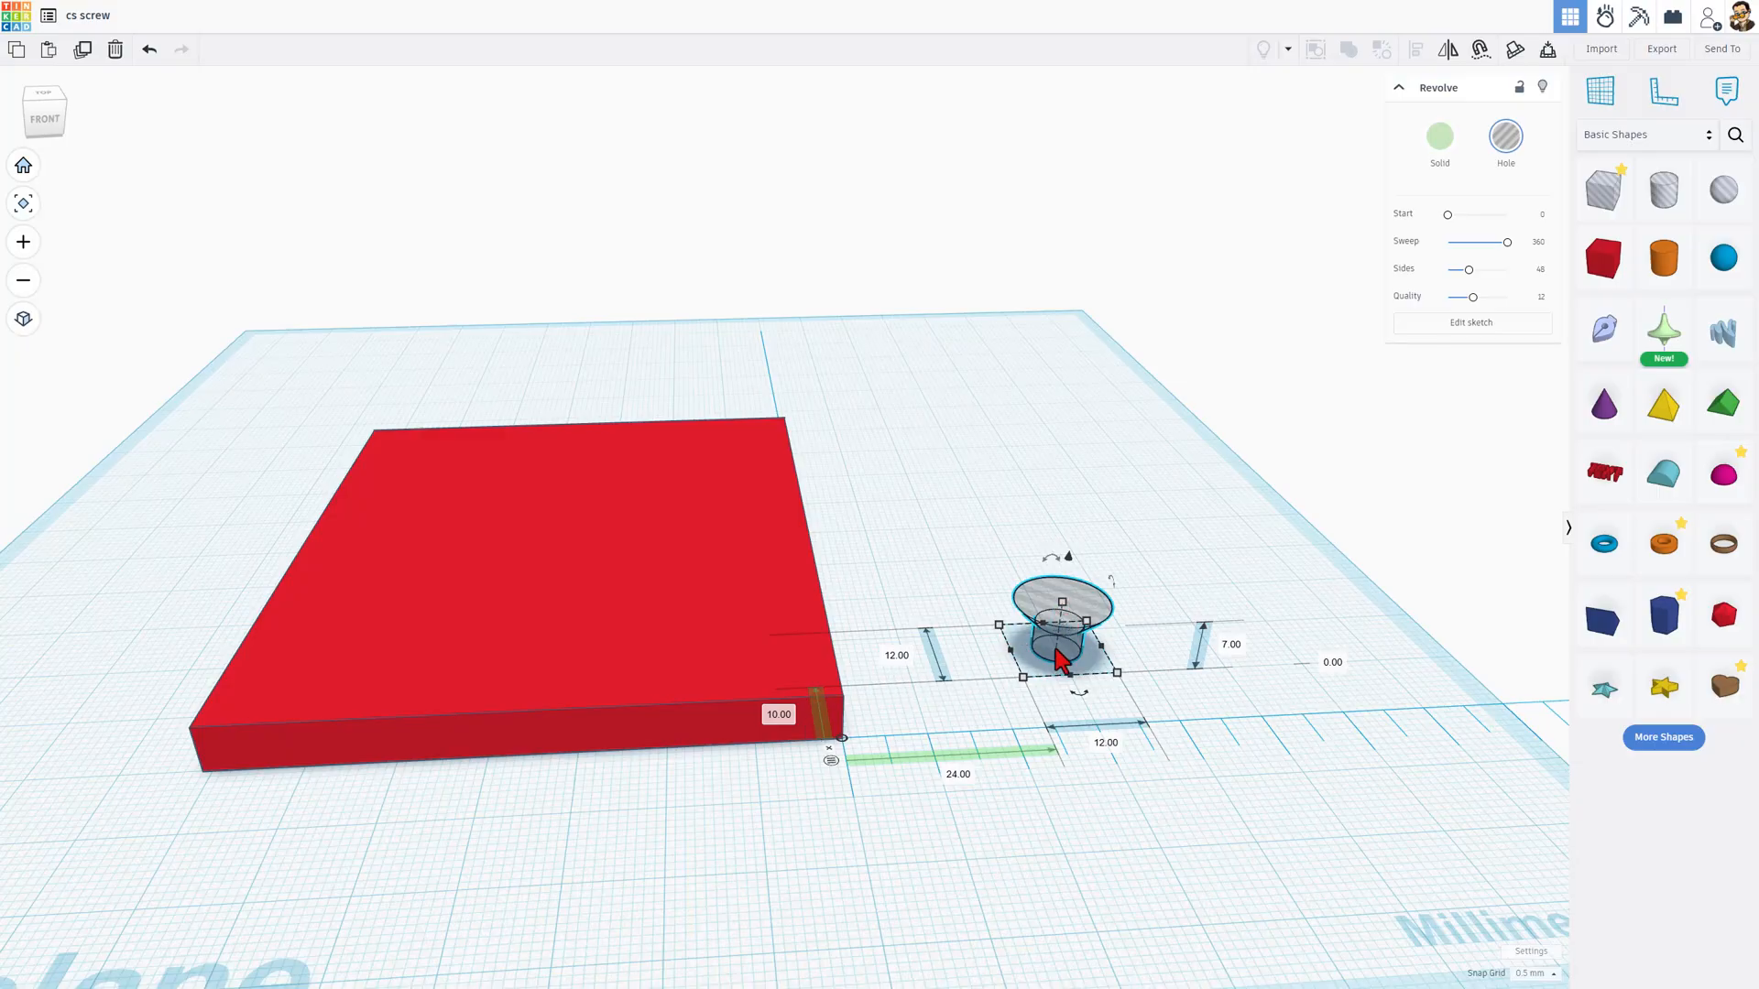
Step: Switch the ruler to midpoint distances and centre the screw hole 15 mm in from the plate's front and right edges
left_click(830, 761)
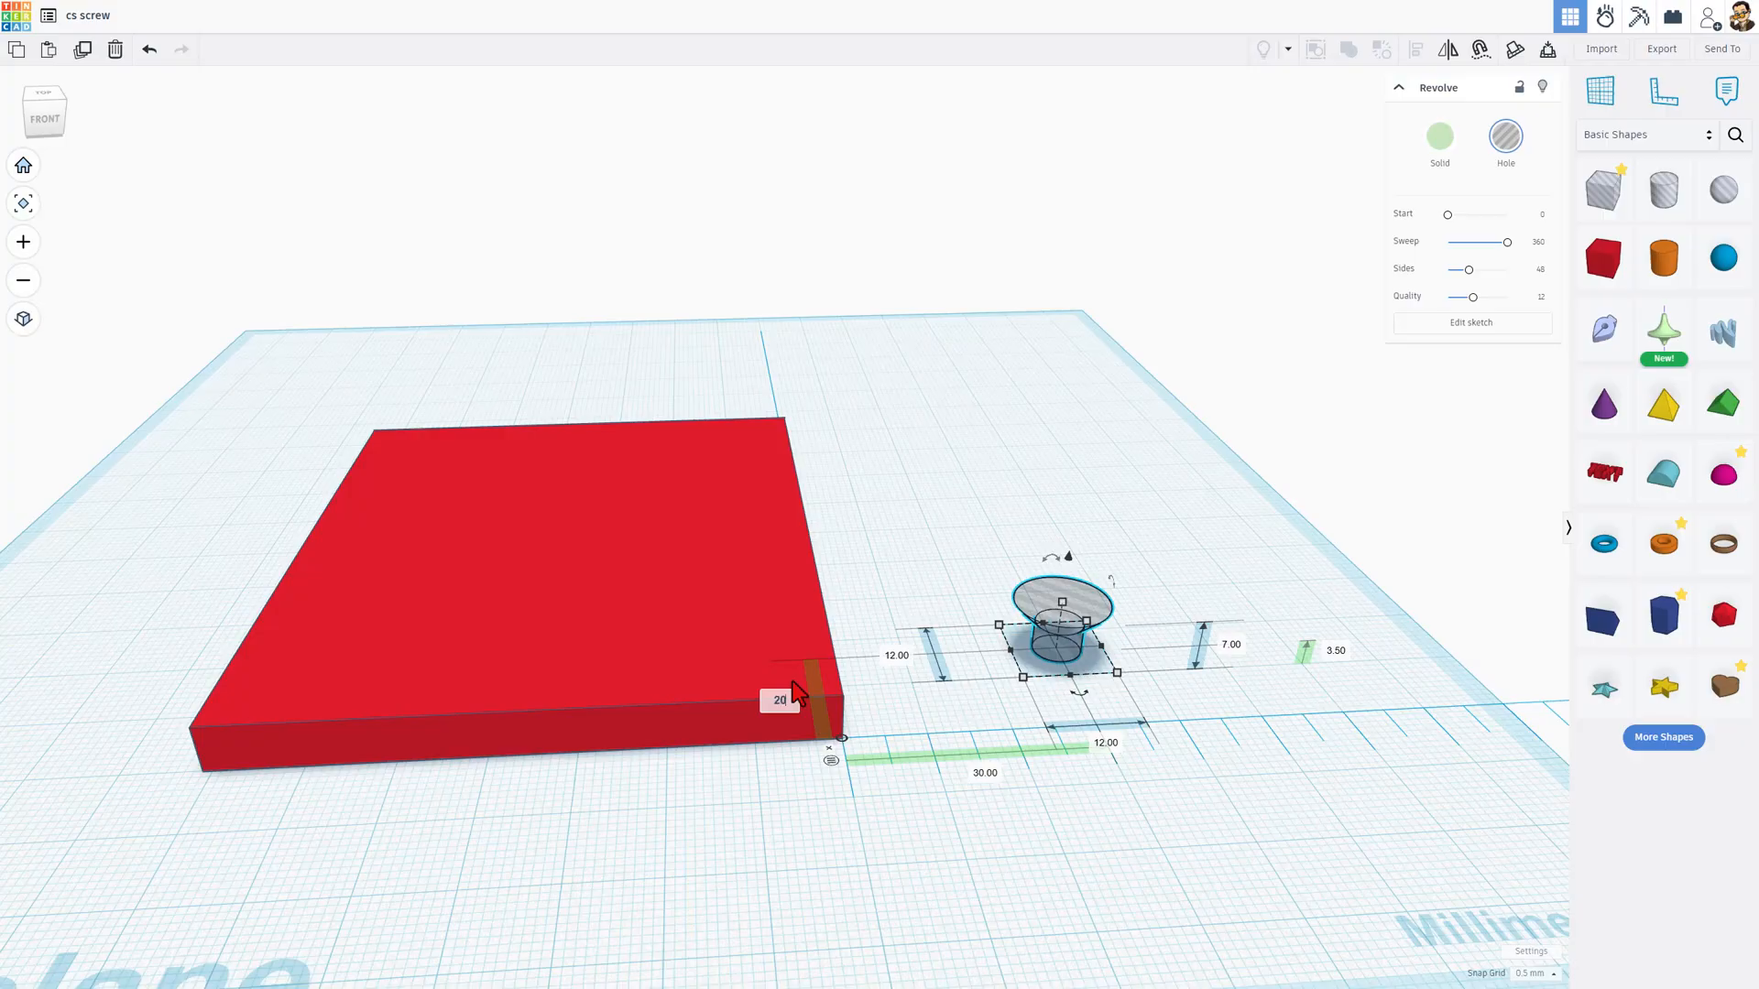
key("Return")
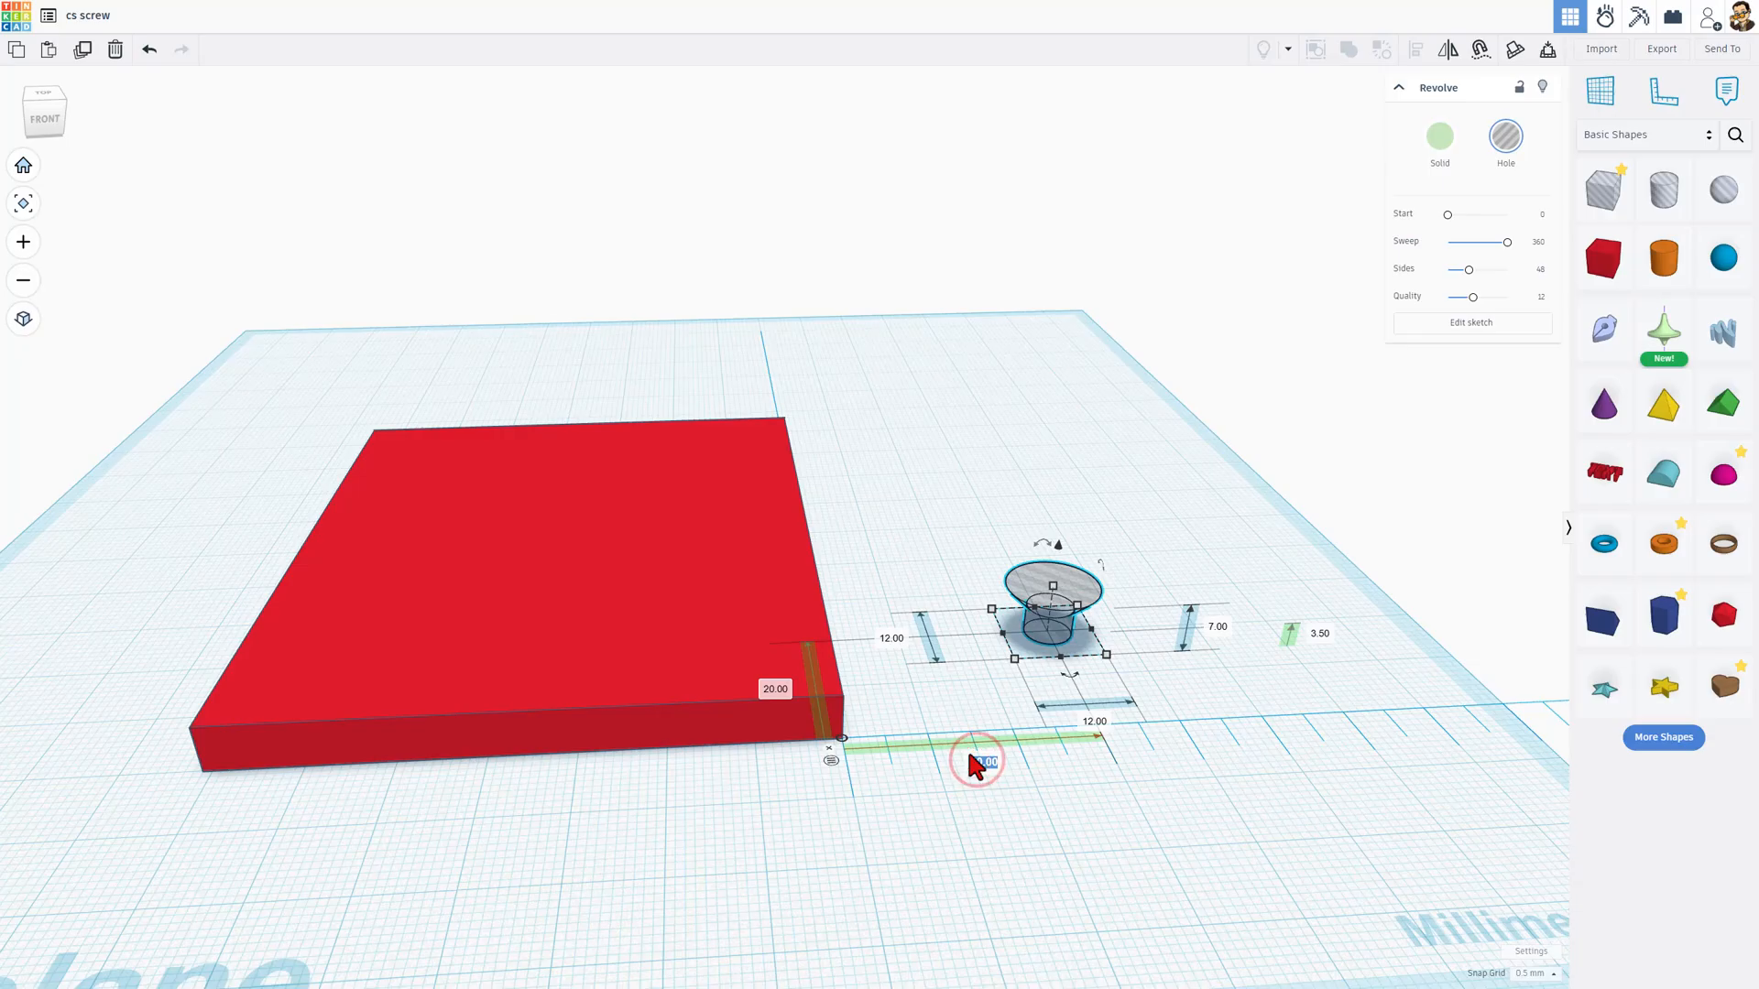
key("Return")
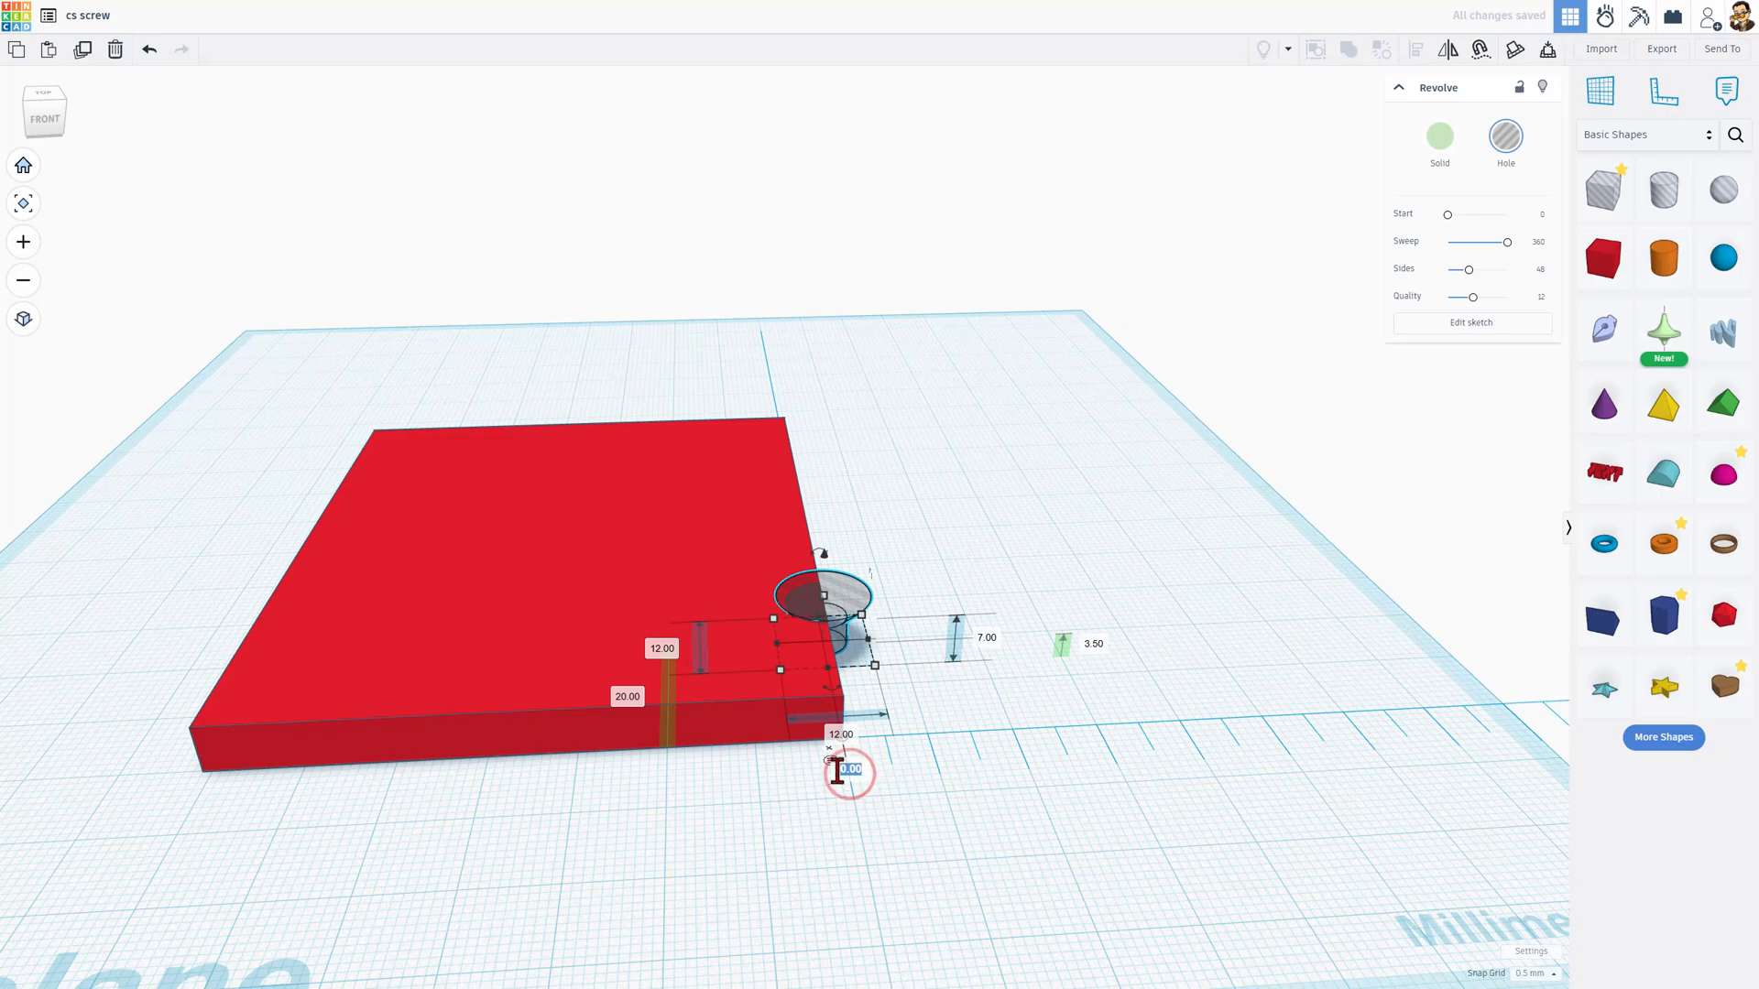
key("BackSpace")
key("Return")
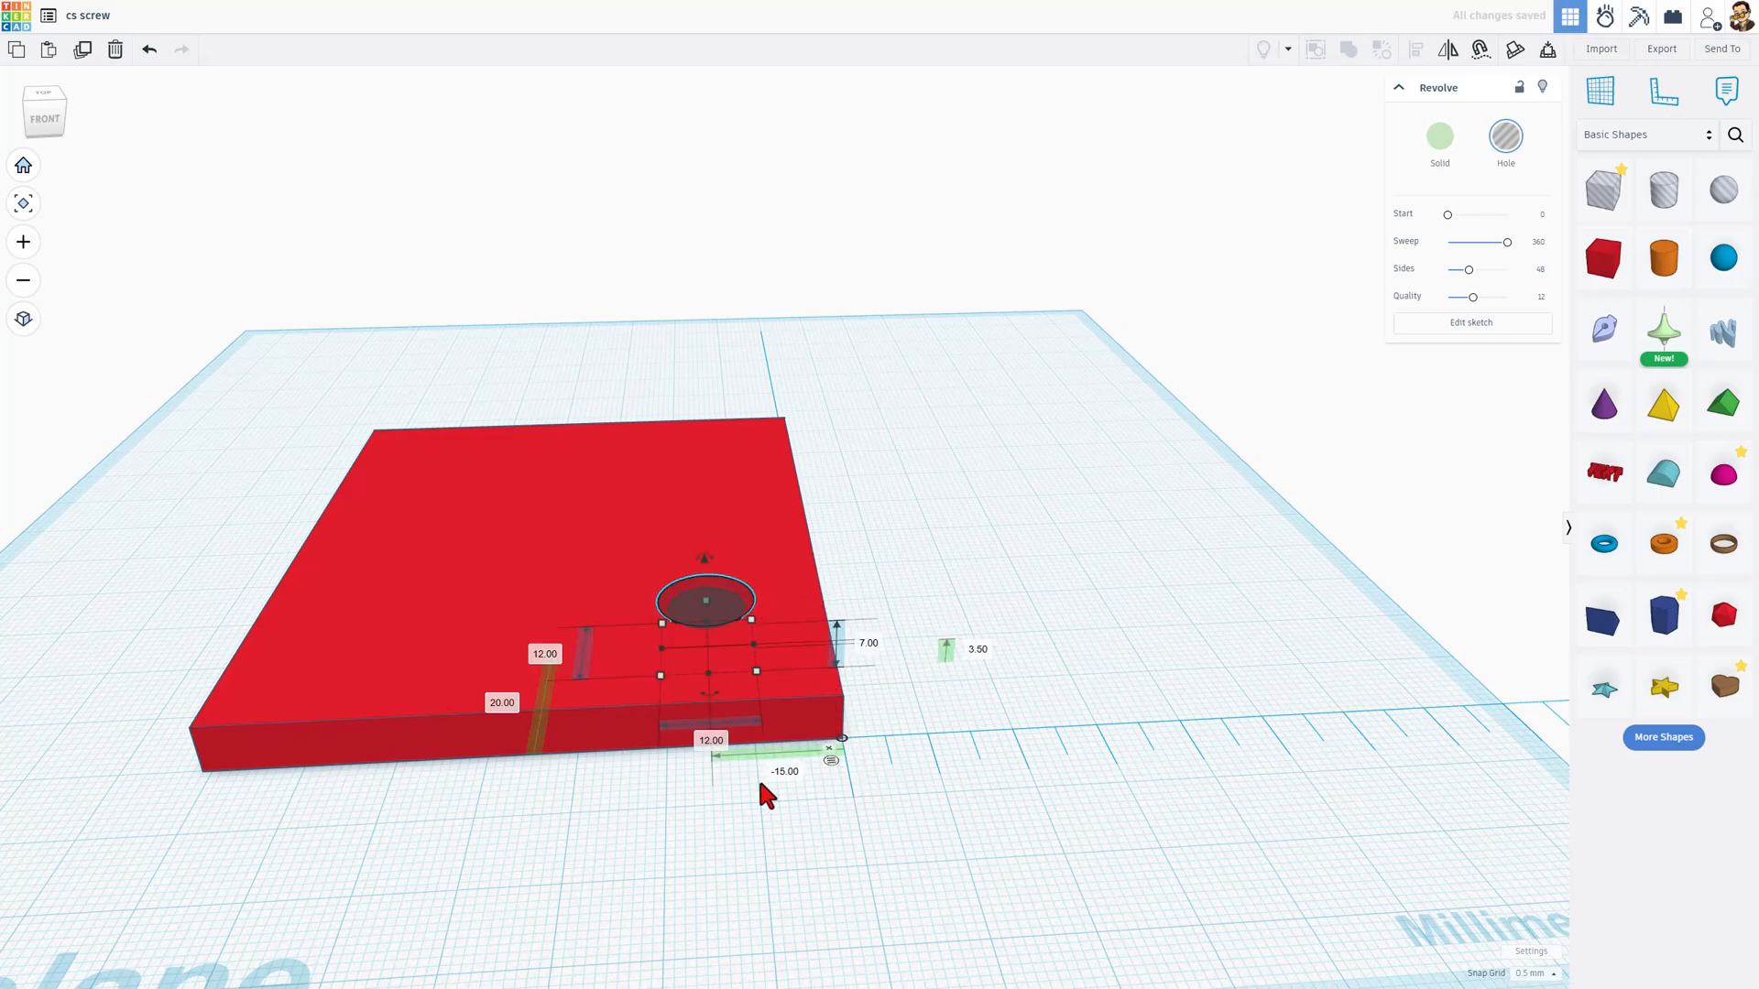
right_click_drag(605, 818, 649, 819)
left_click(510, 749)
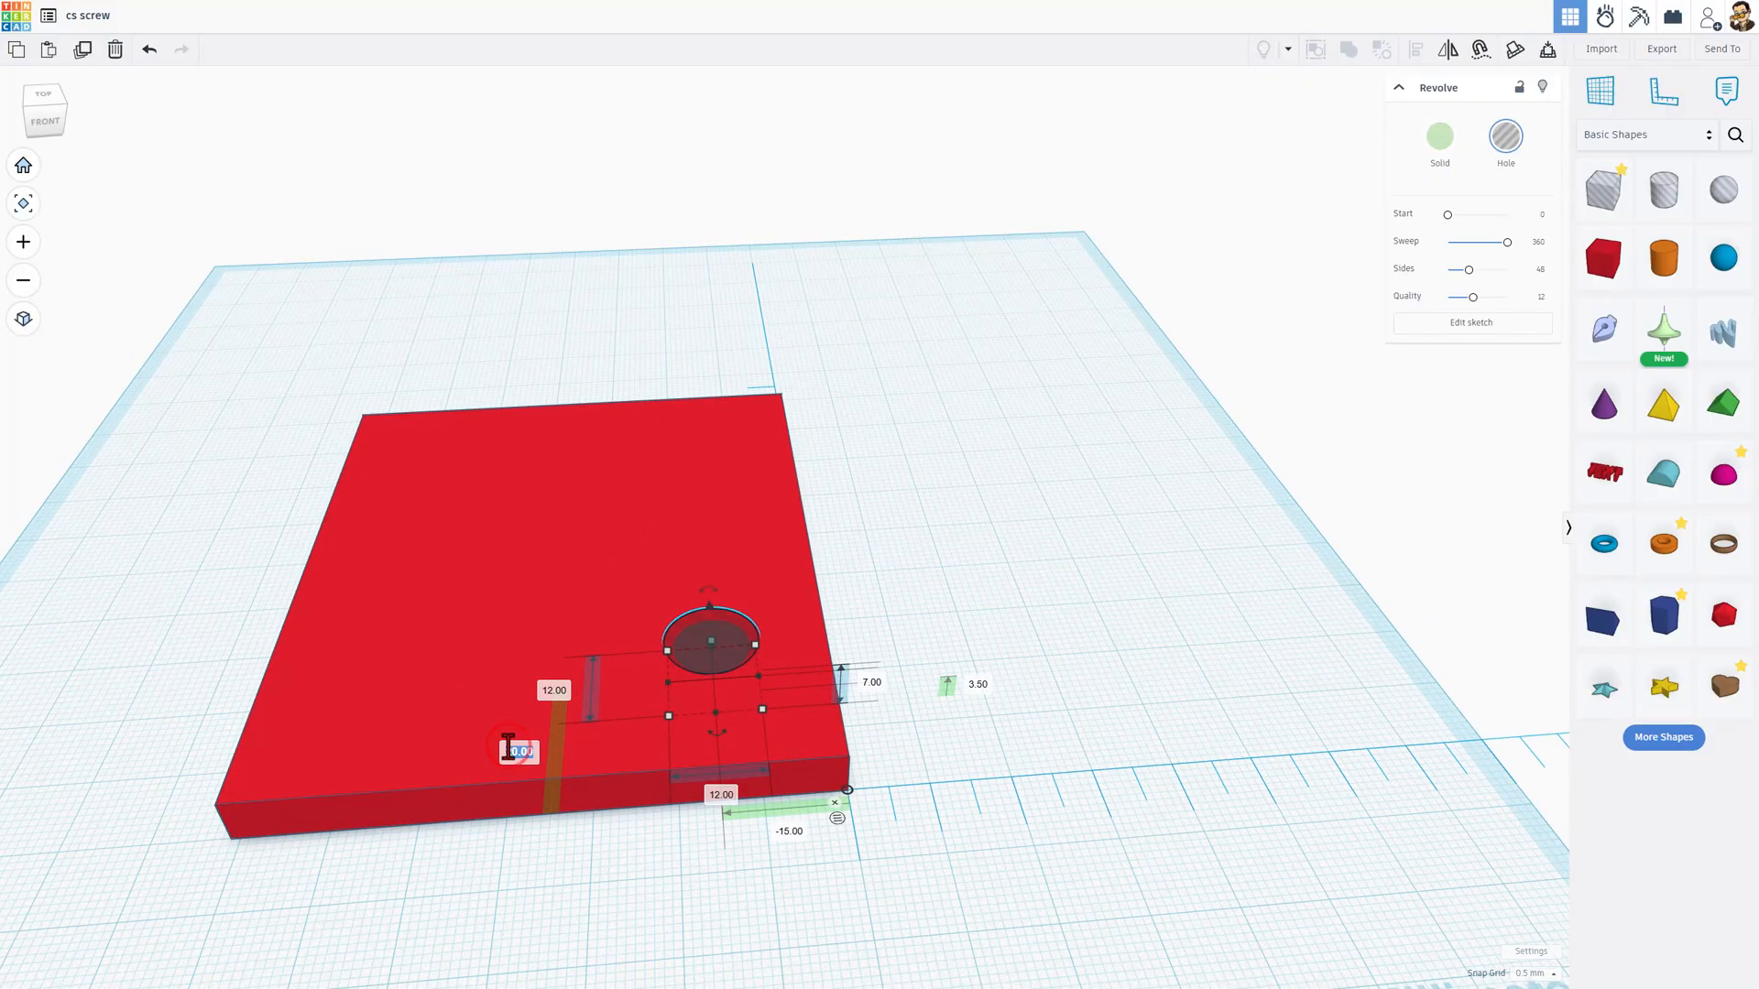
key("Return")
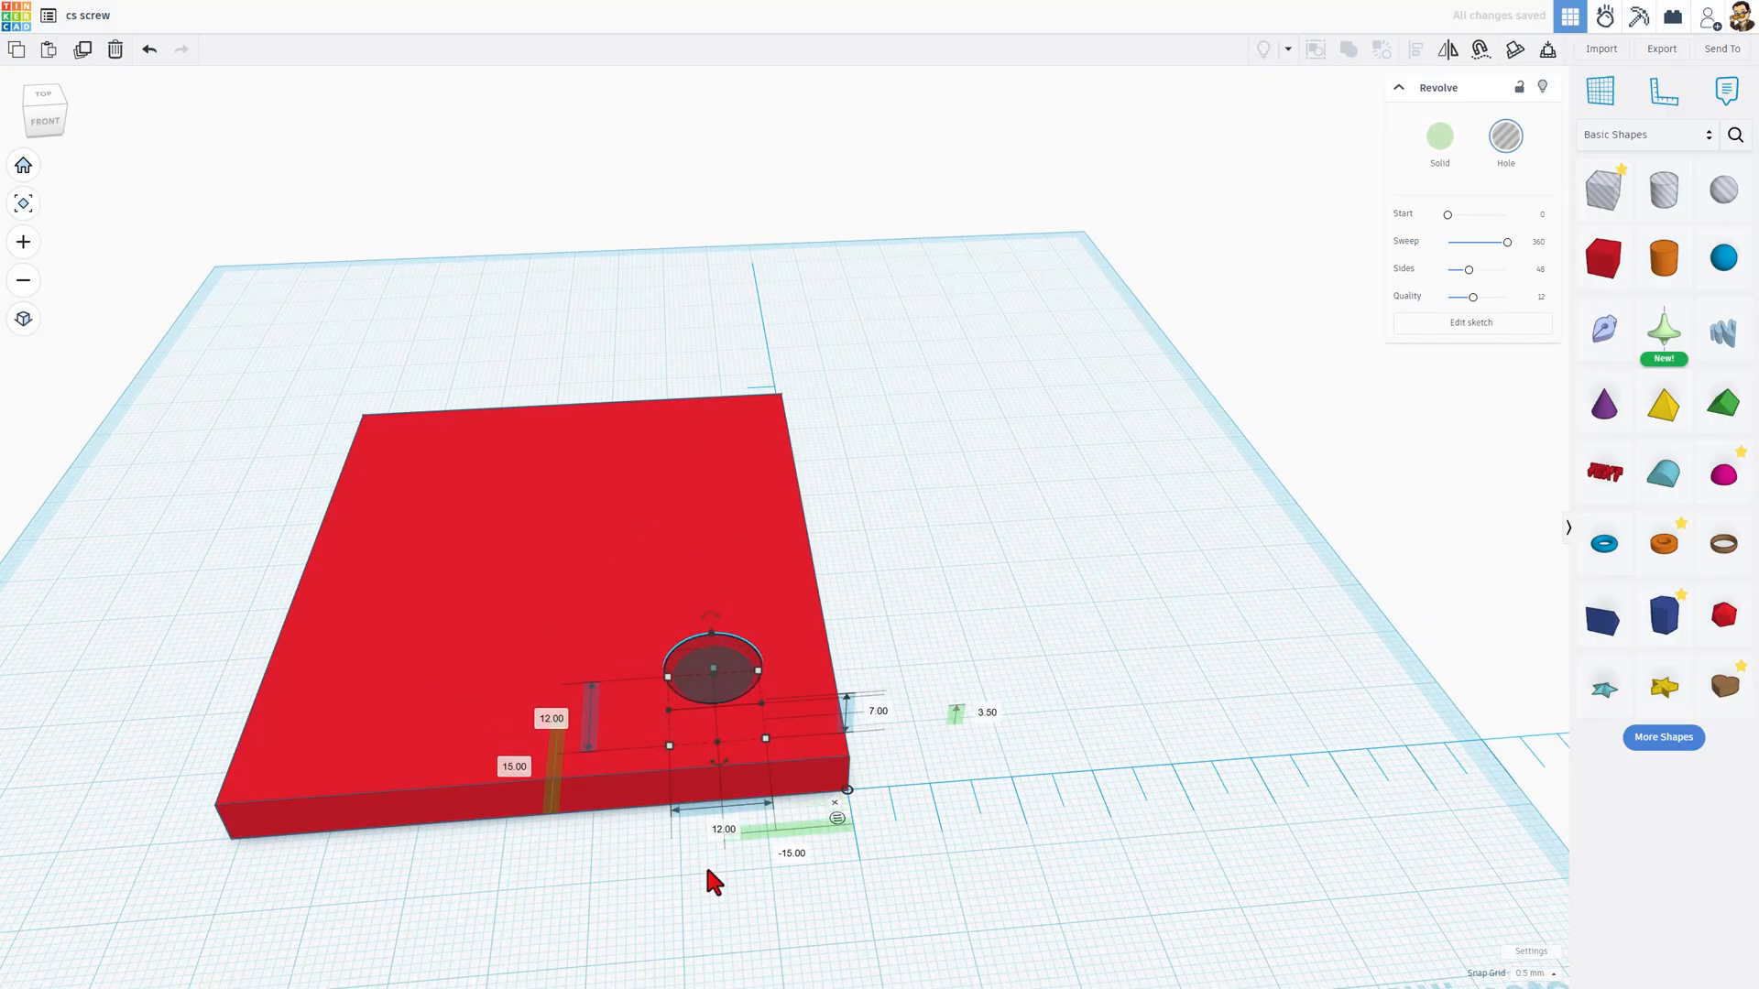
left_click(678, 885)
Step: Align the top of the screw hole with the top face of the plate, keeping the plate fixed
right_click_drag(726, 856, 683, 839)
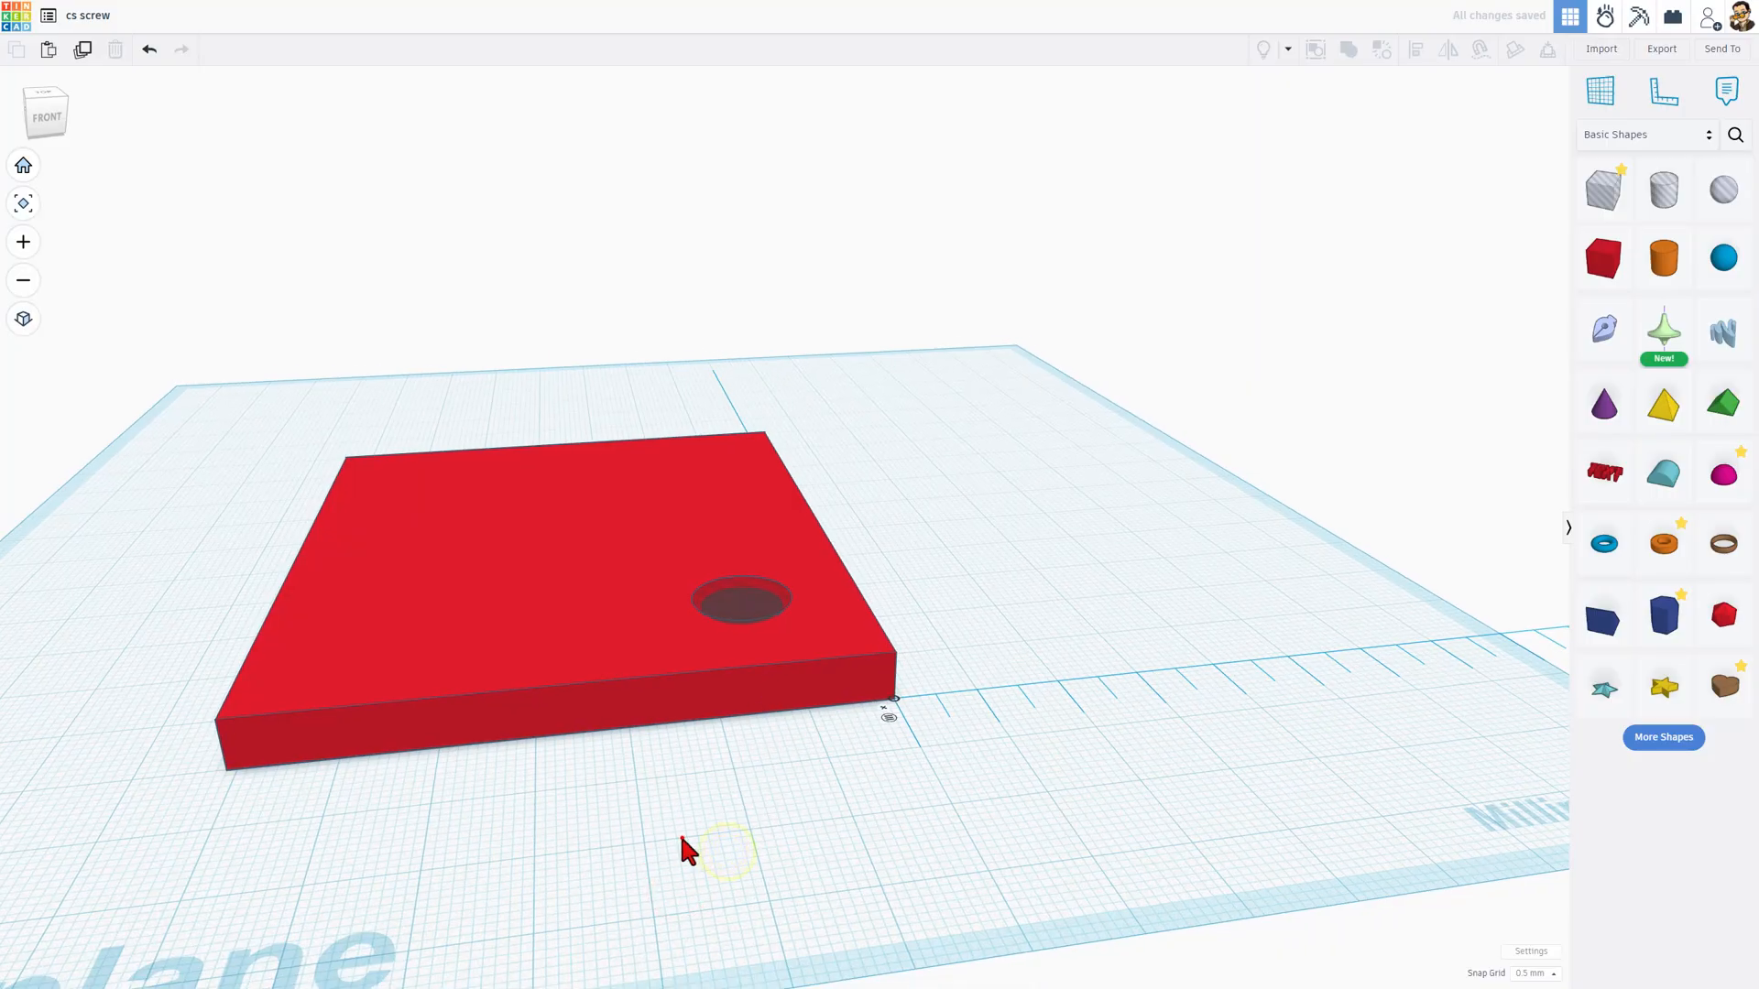
left_click_drag(678, 777, 758, 600)
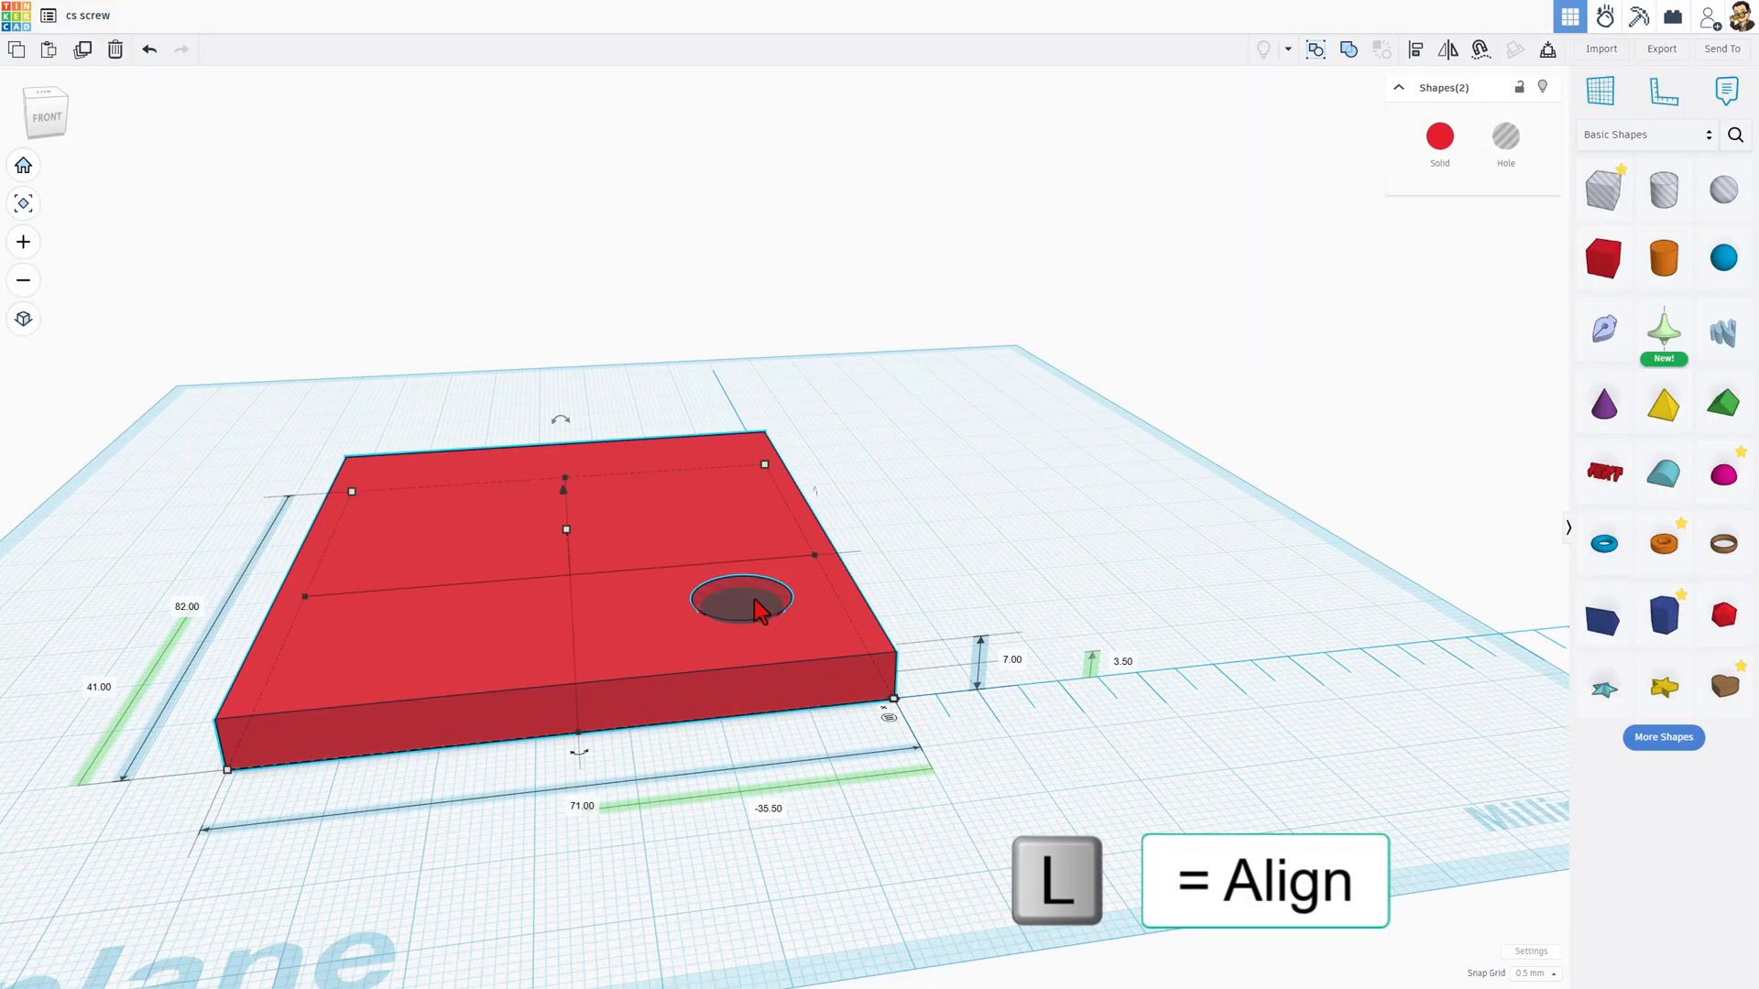
key("l")
left_click(642, 658)
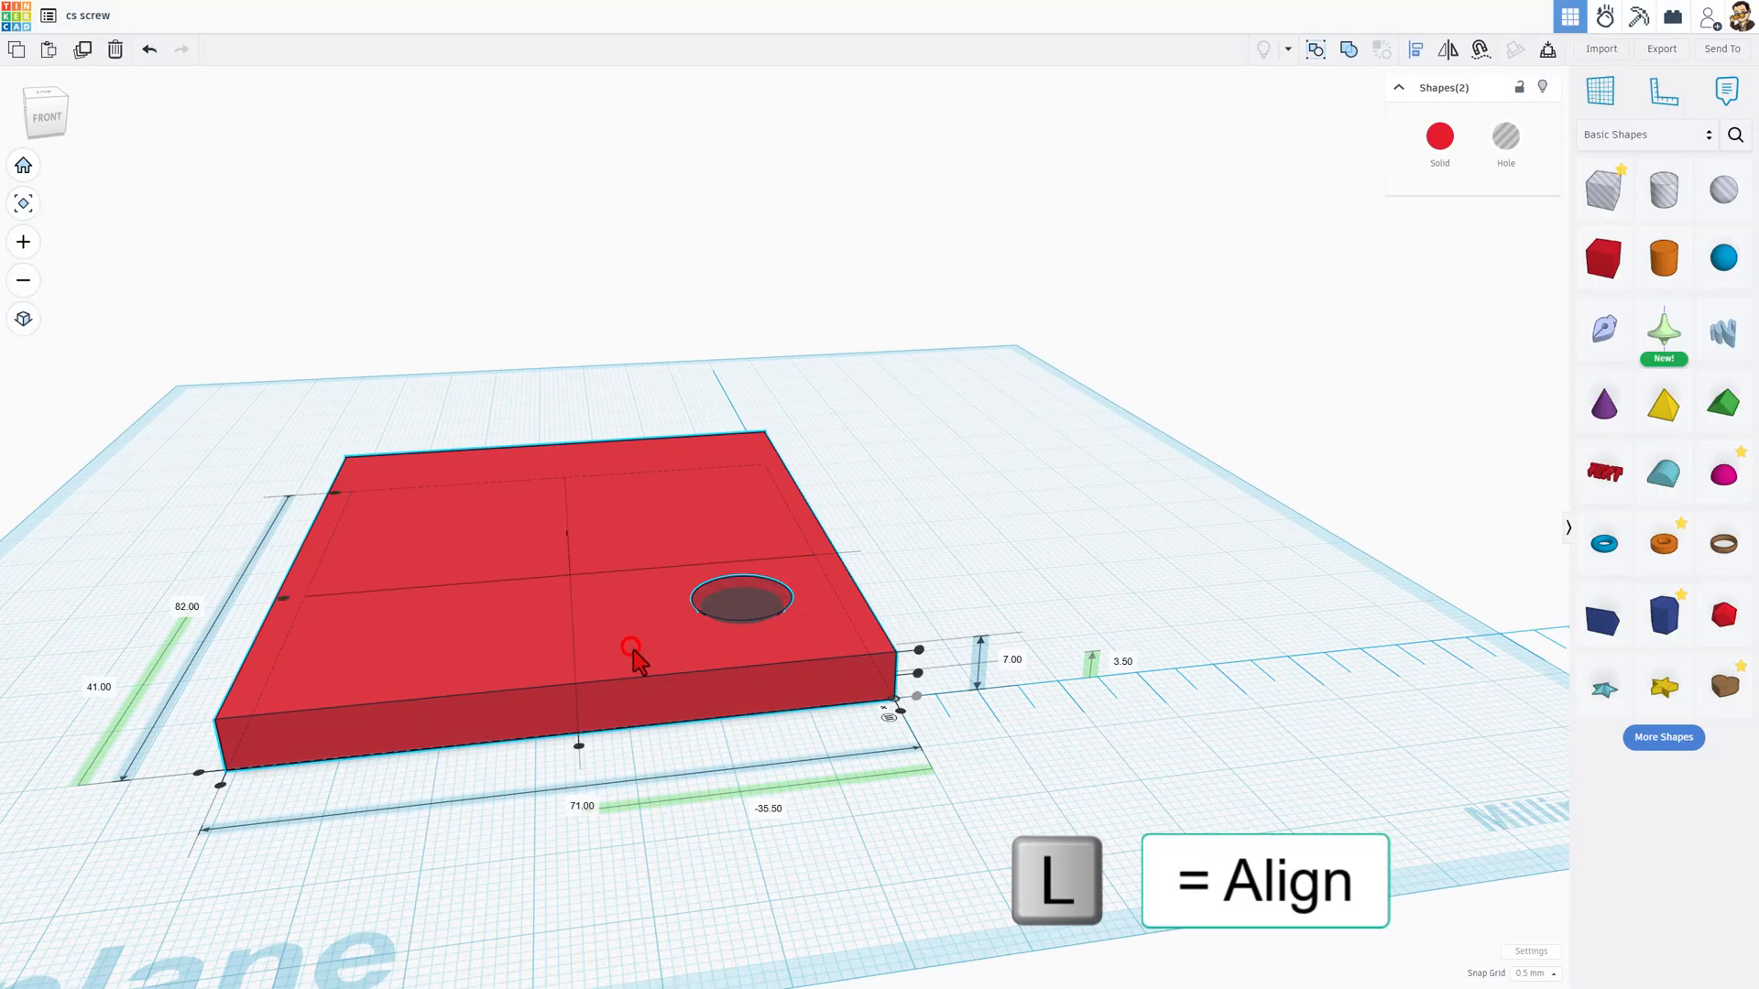
left_click(919, 651)
left_click(811, 742)
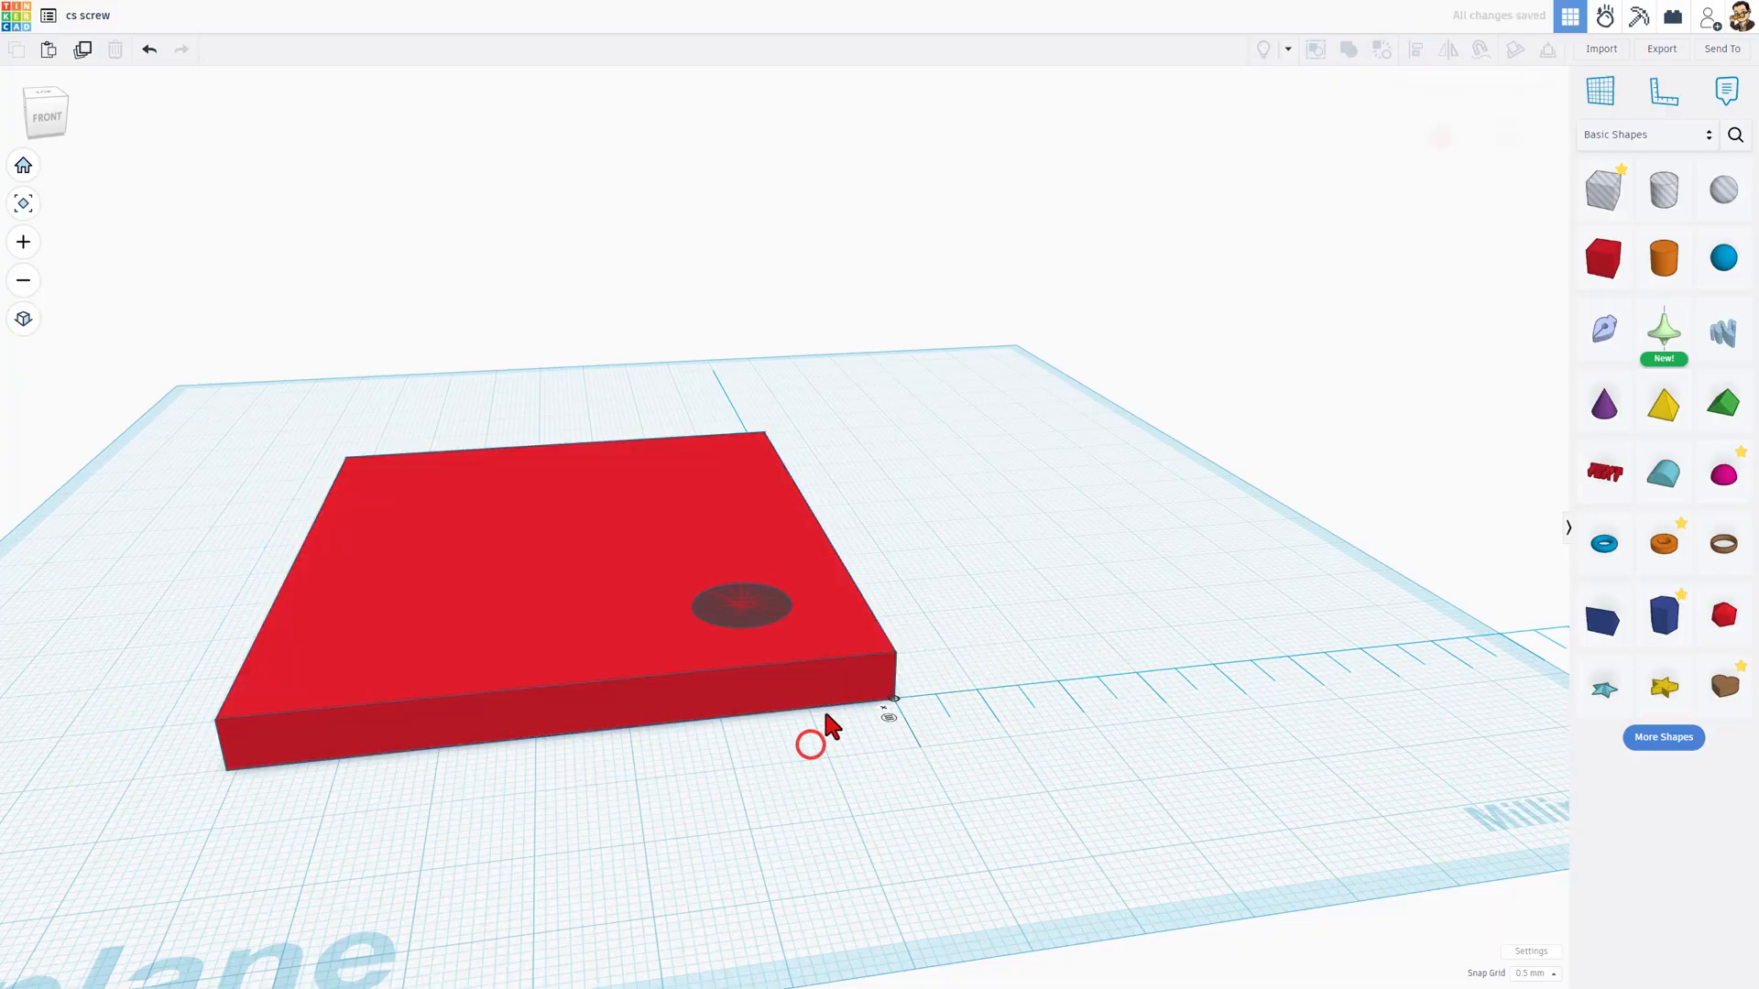
Step: Group the plate with the screw hole to cut the countersink and inspect the result
key("ctrl+a")
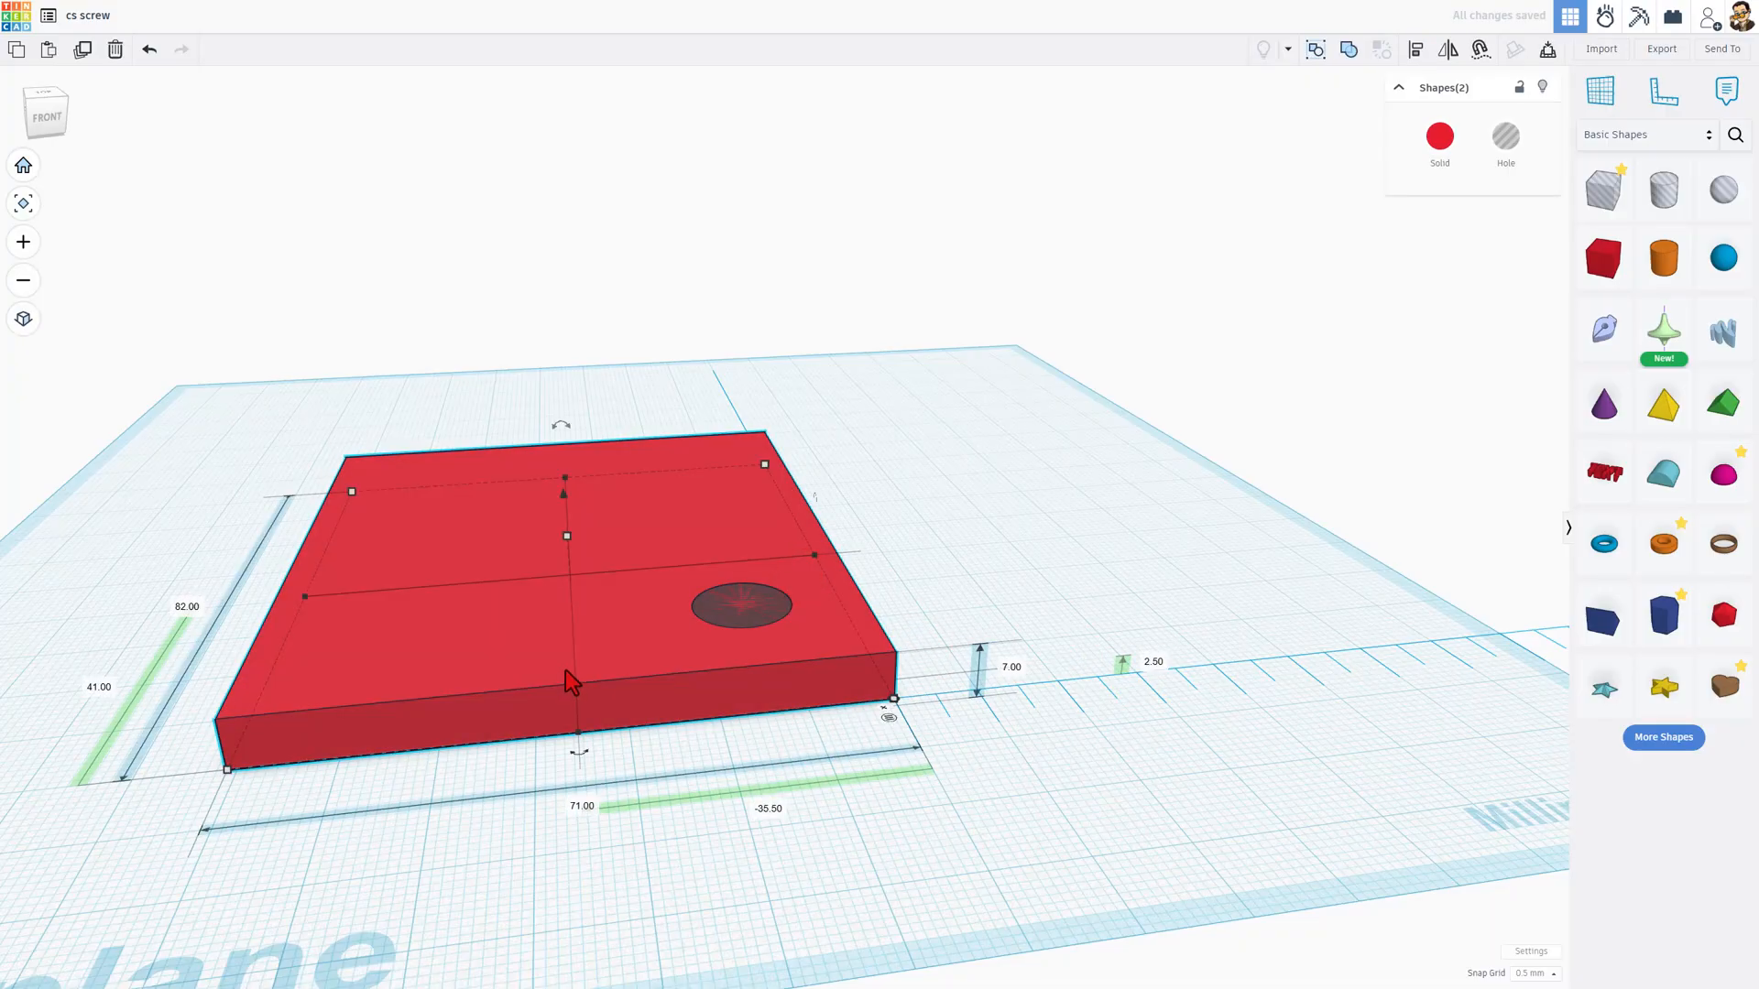
key("ctrl+g")
right_click_drag(786, 627, 632, 694)
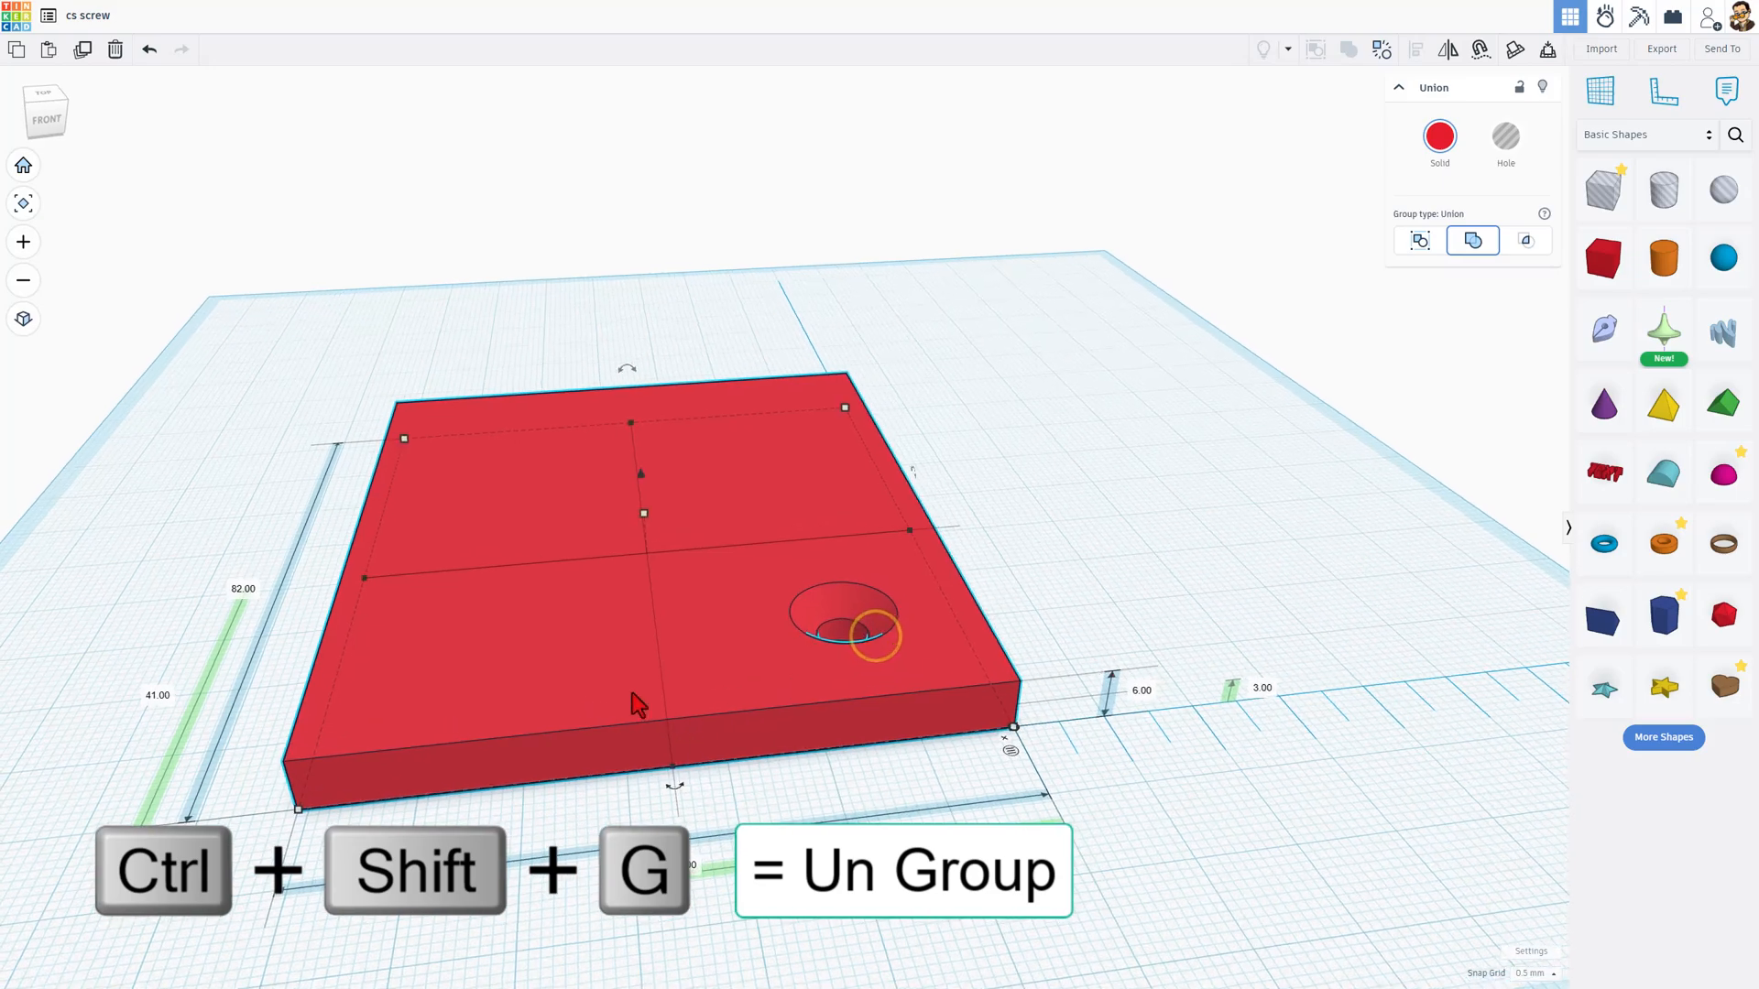
left_click(1091, 584)
Step: Ungroup the plate and the screw hole
left_click(733, 631)
left_click(1382, 49)
left_click(1256, 459)
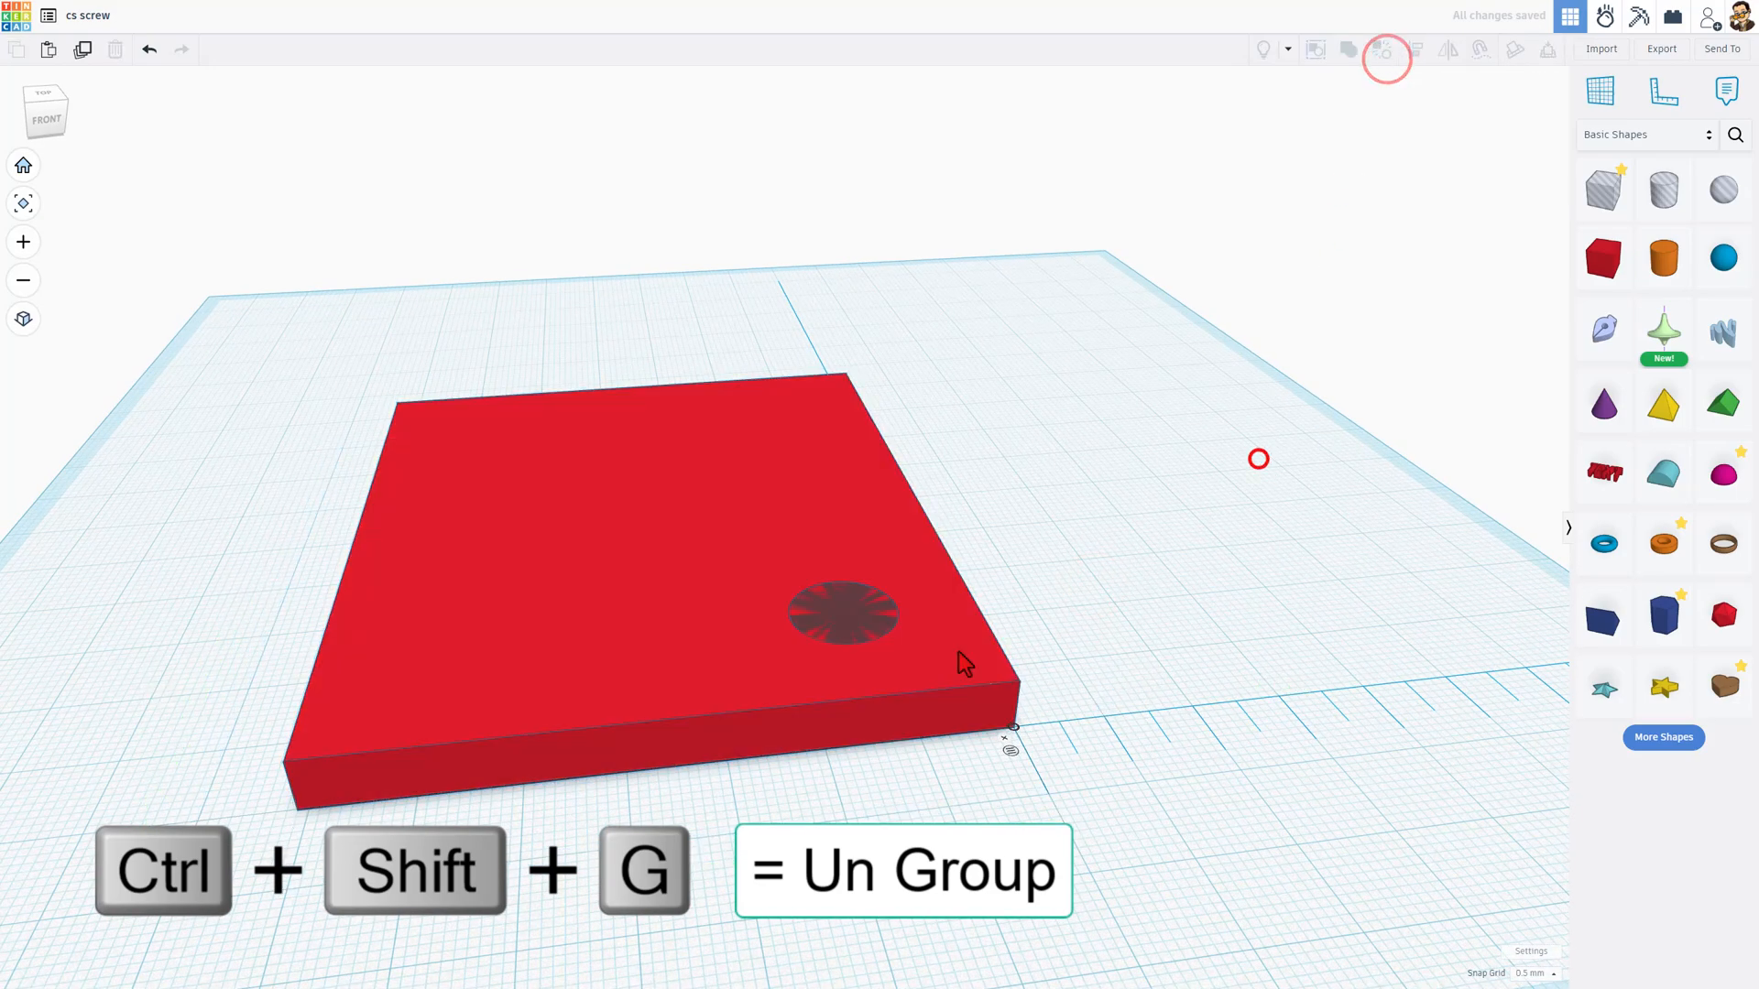
Step: Duplicate the screw hole and nudge the copy across the plate towards its front left corner
left_click(870, 630)
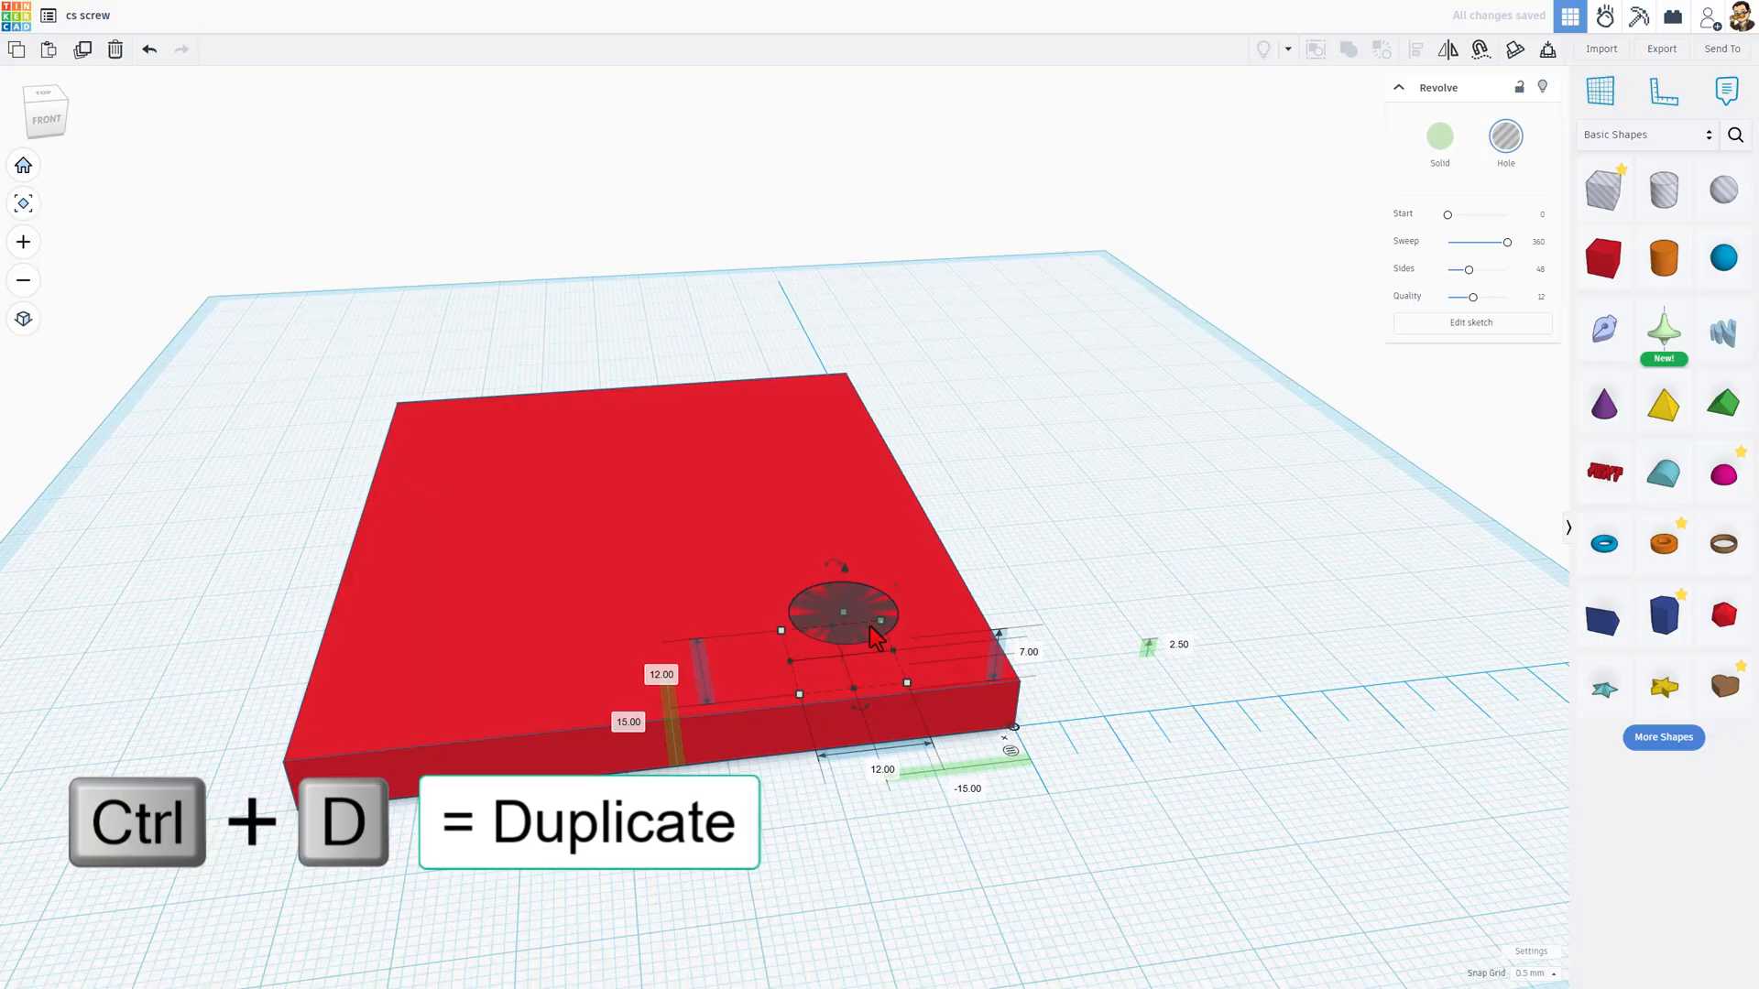
key("shift+Left")
key("shift+Left")
key("shift+Left")
key("shift+Left")
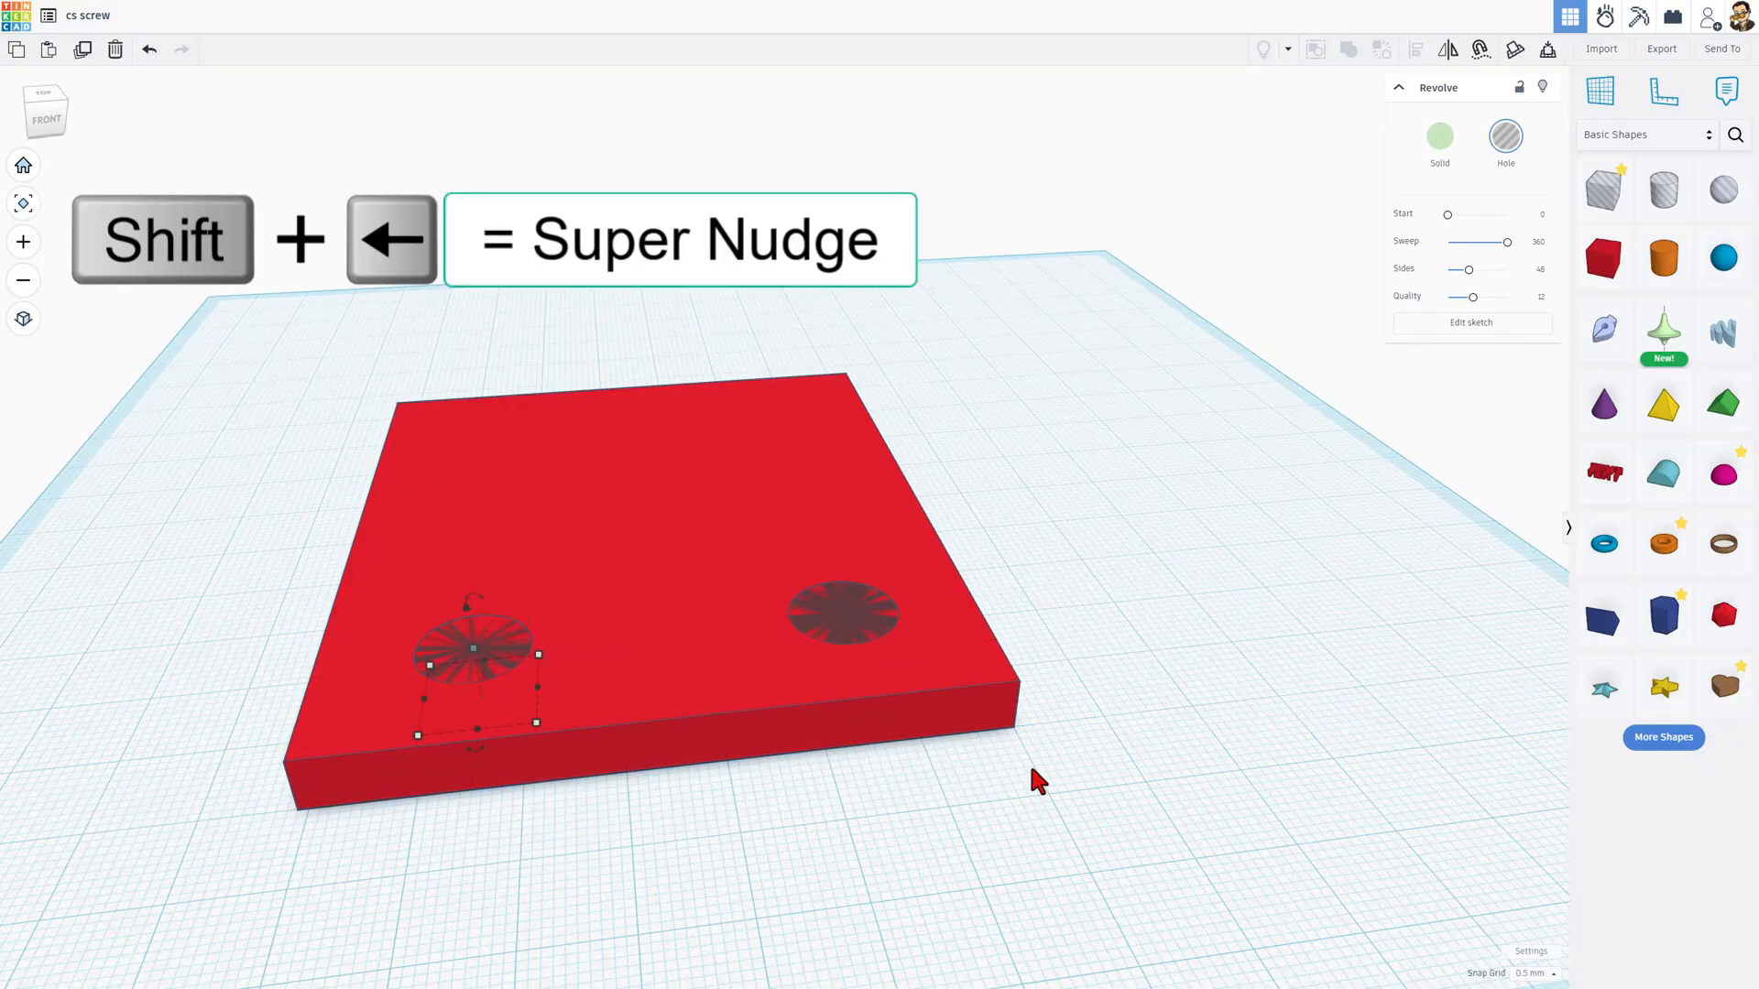
Step: Set the snap grid to 1.0 mm and place the ruler at the bottom front left corner of the plate
left_click(1538, 973)
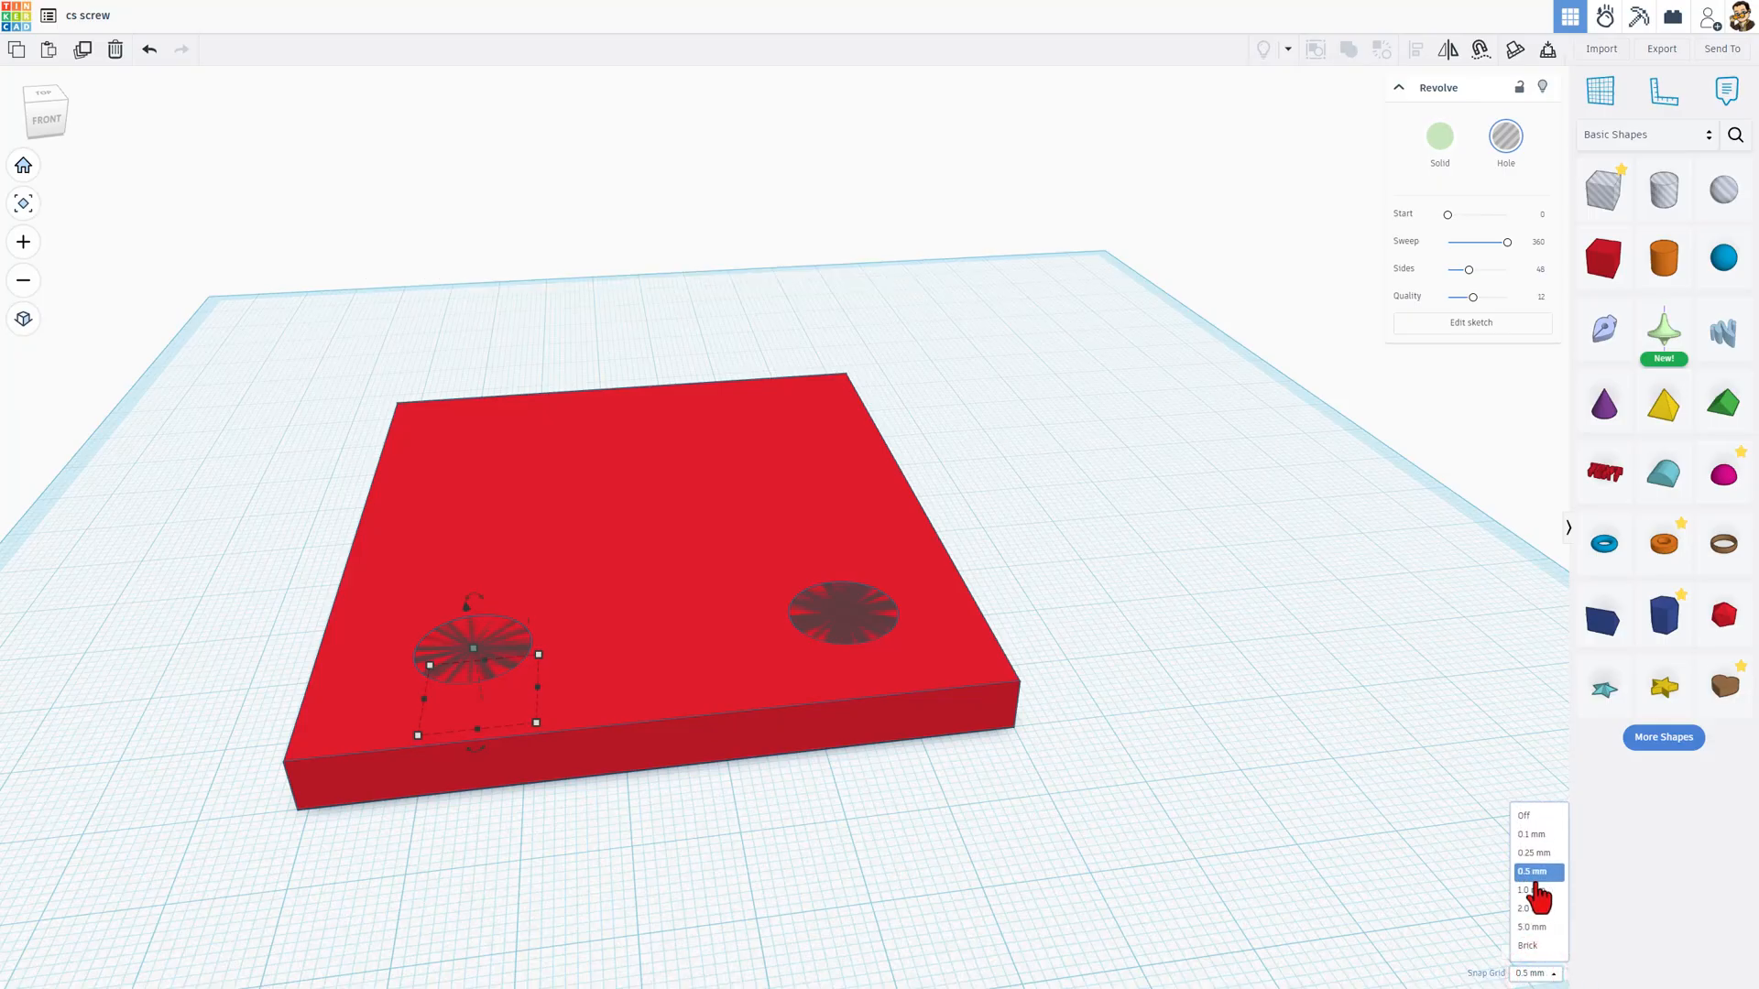
left_click(1535, 889)
left_click(1657, 103)
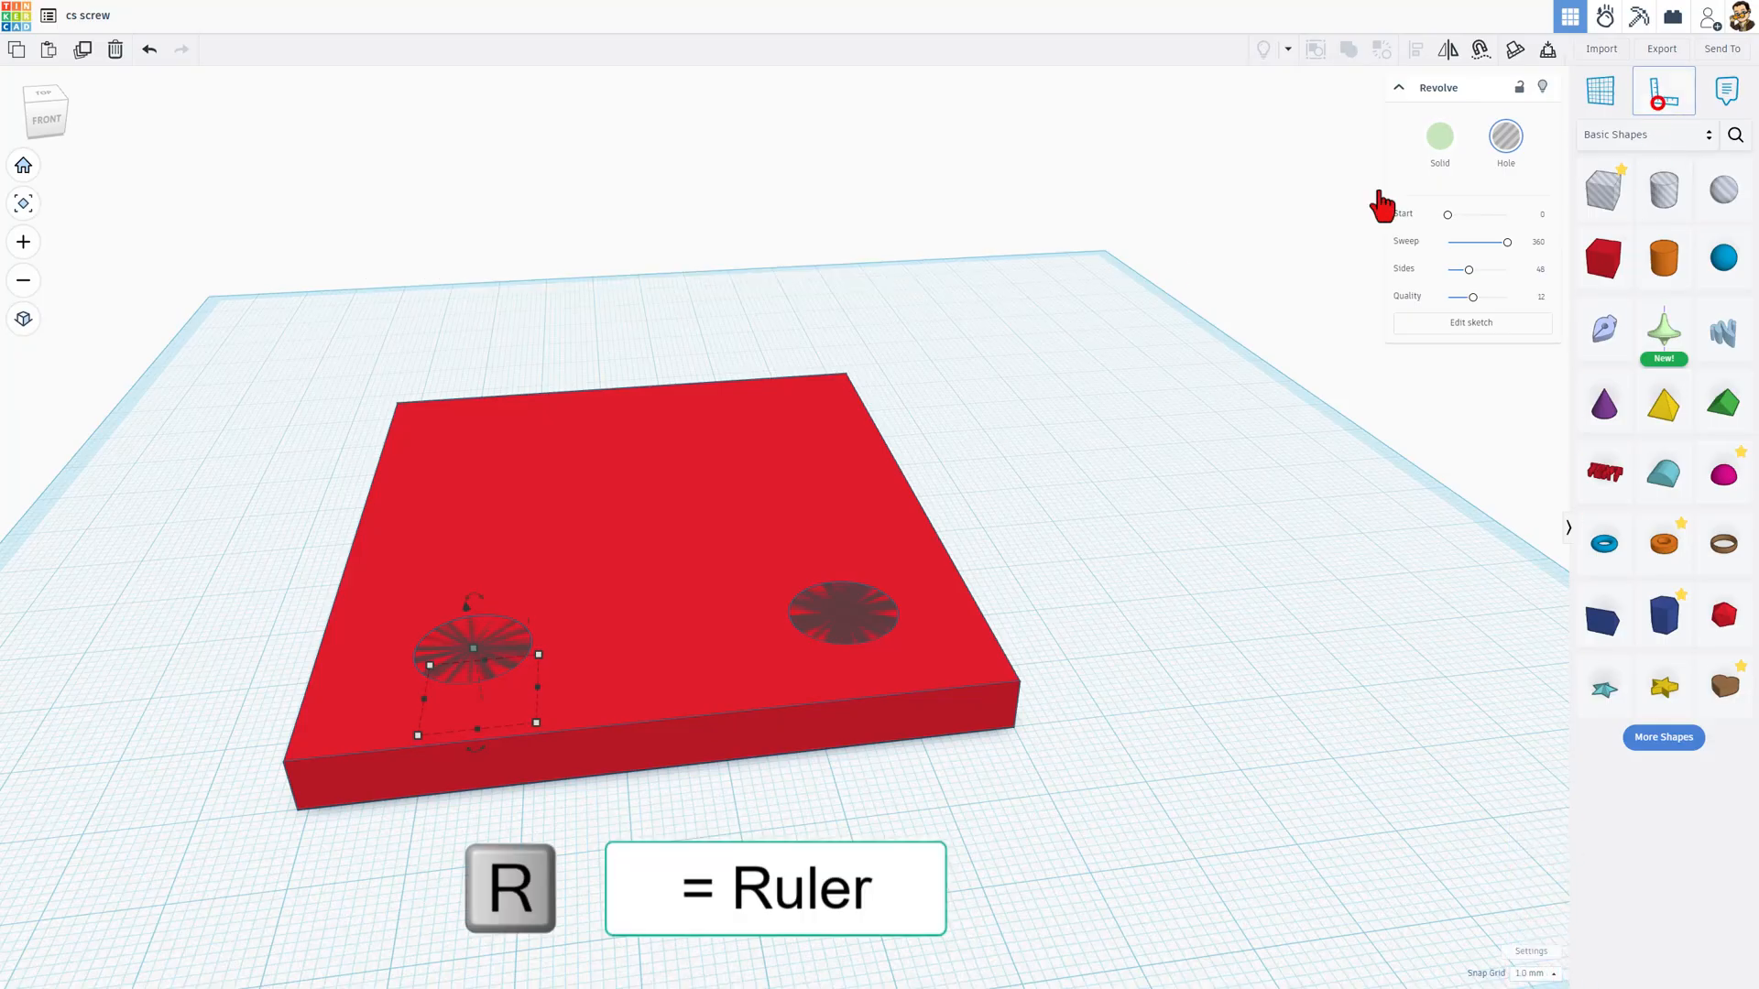
scroll(326, 852, "up", 6)
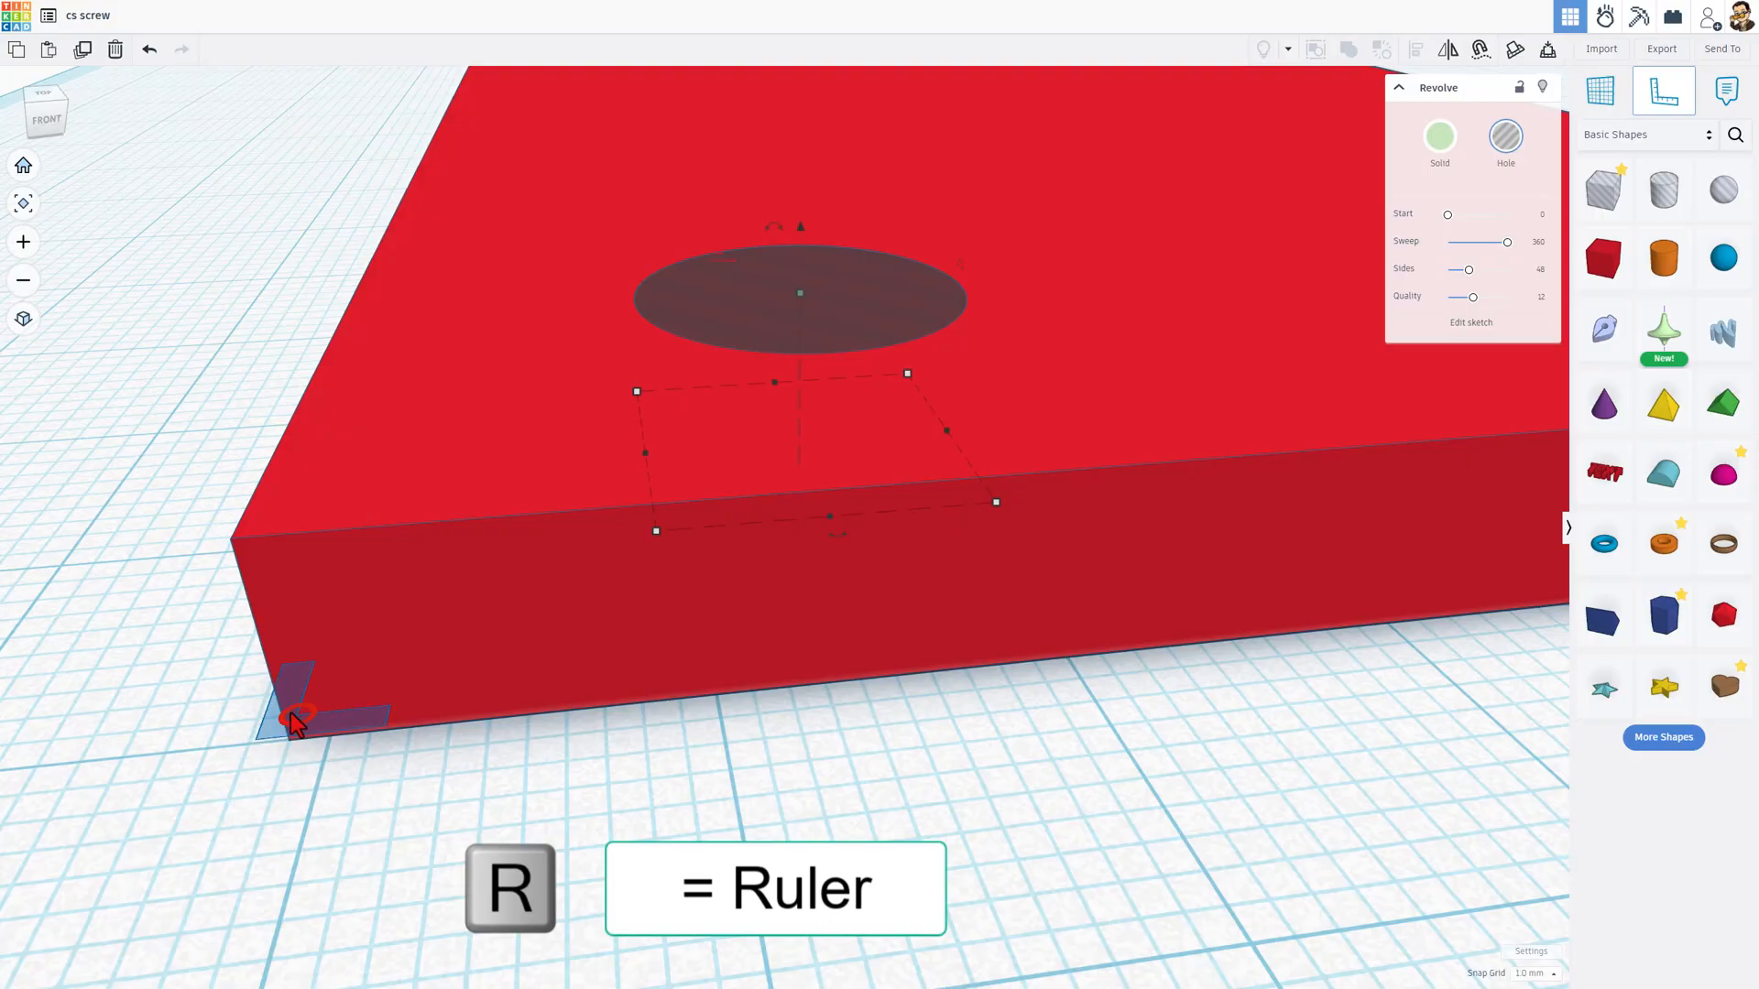
left_click(291, 728)
scroll(320, 766, "down", 5)
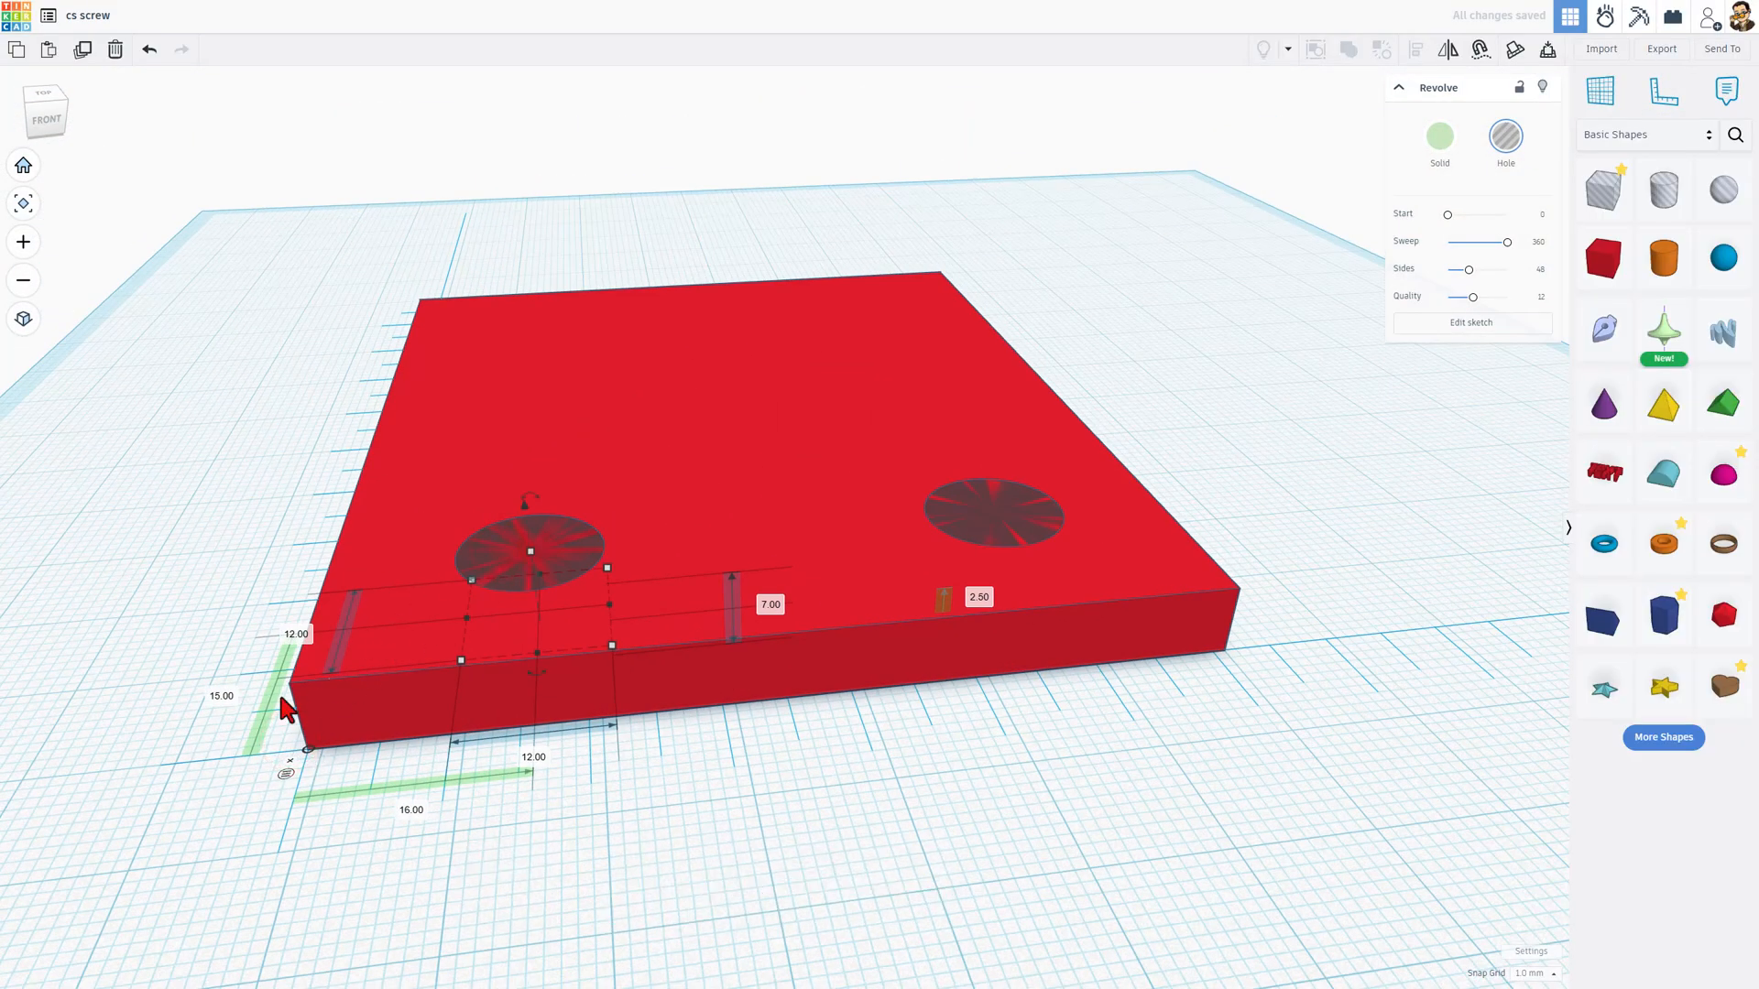
Step: Set the copied screw hole's centre 15 mm from the ruler origin along the plate's front edge
left_click(410, 812)
type("15")
key("Return")
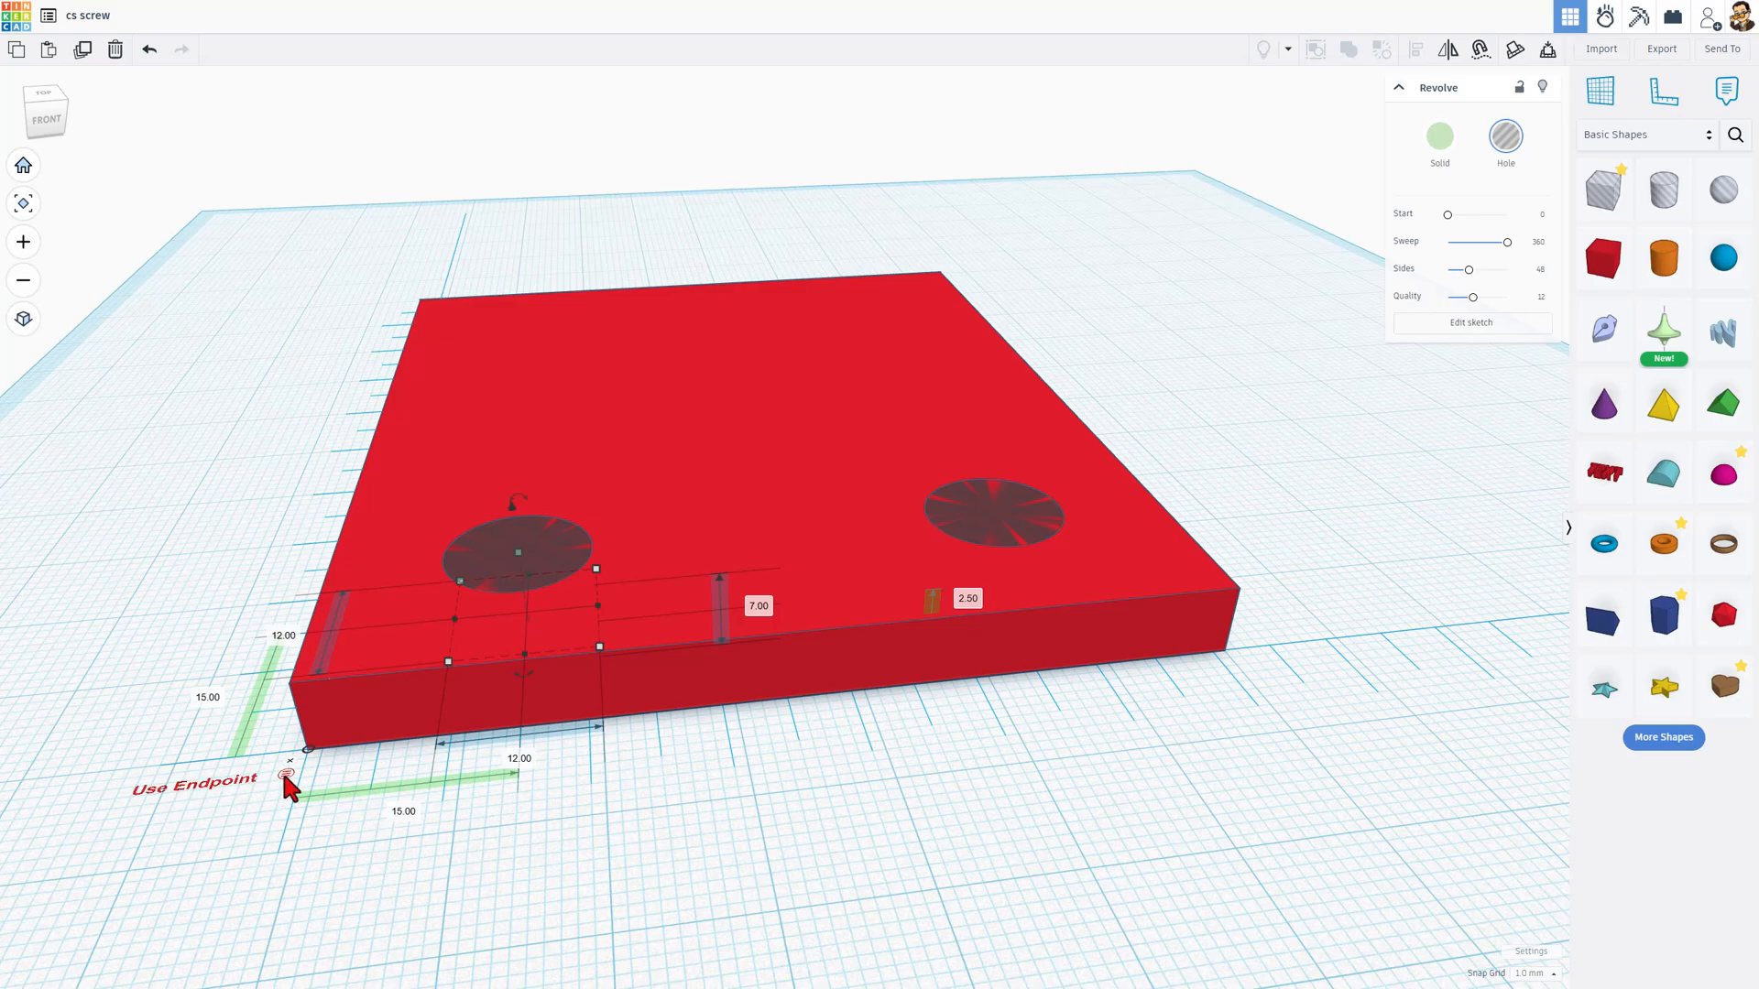
Step: Remove the ruler from the front left corner and place it at the plate's bottom back right corner
scroll(307, 832, "down", 3)
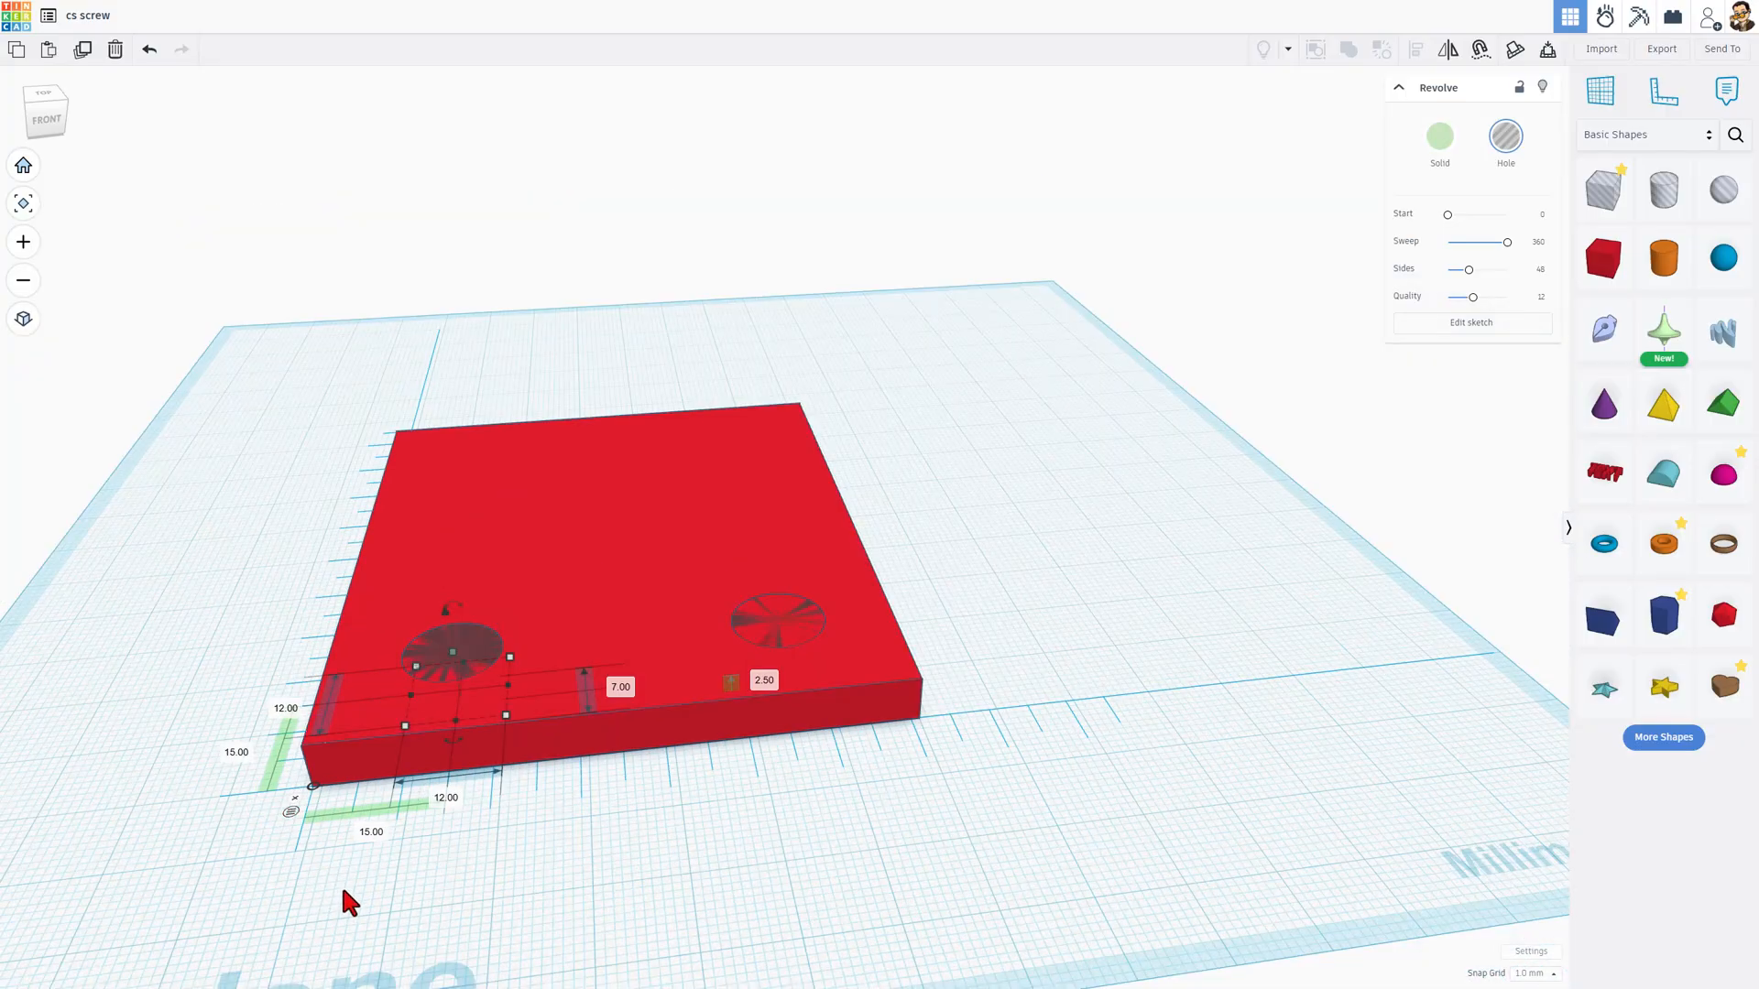
right_click_drag(833, 820, 651, 856)
left_click(861, 785)
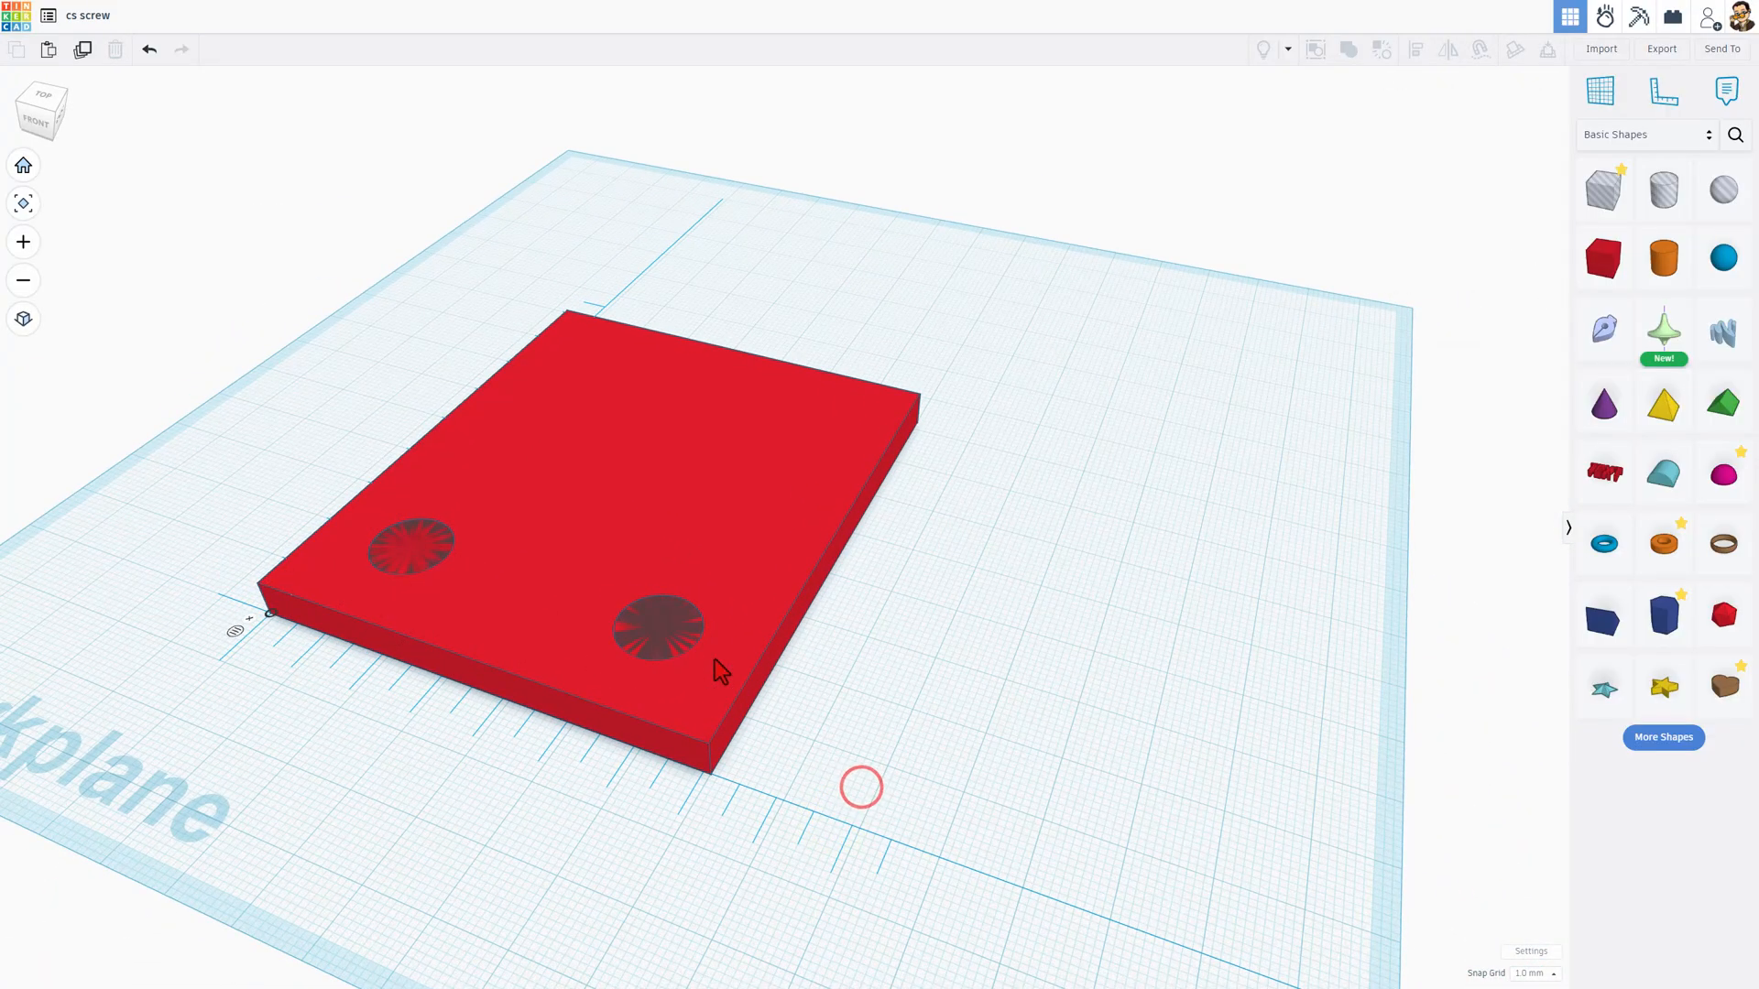
left_click(250, 617)
right_click_drag(848, 579, 682, 563)
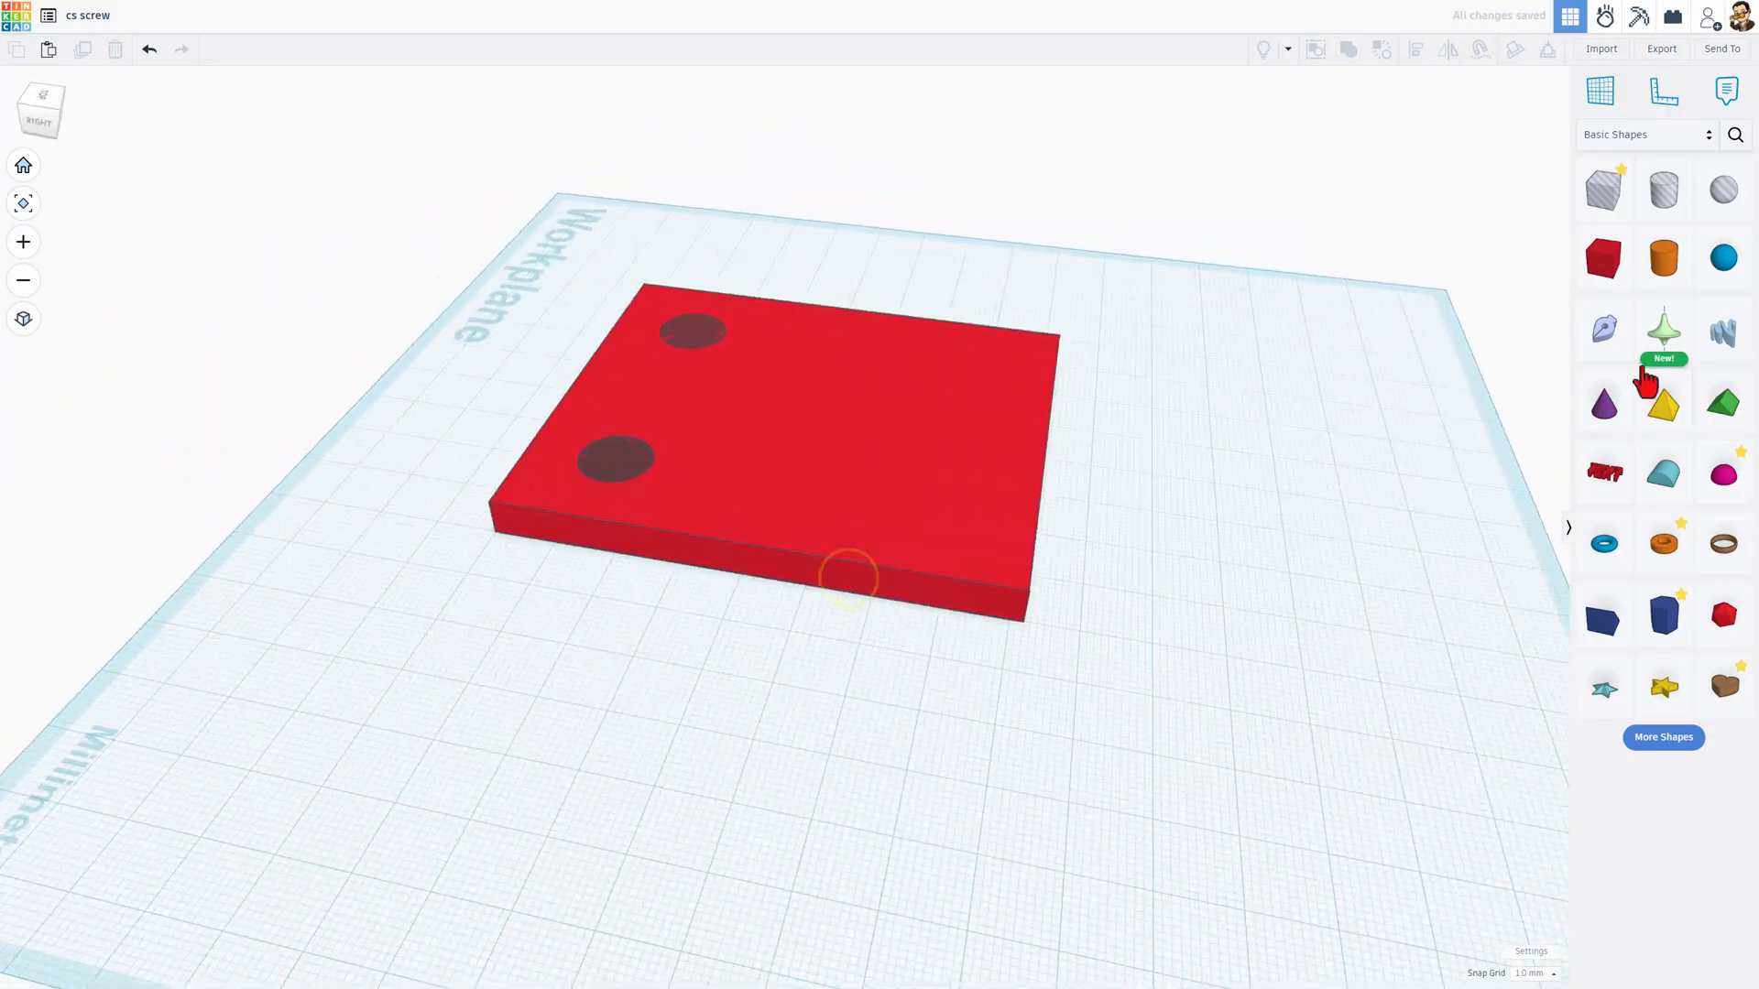
left_click(1663, 90)
scroll(1005, 632, "up", 2)
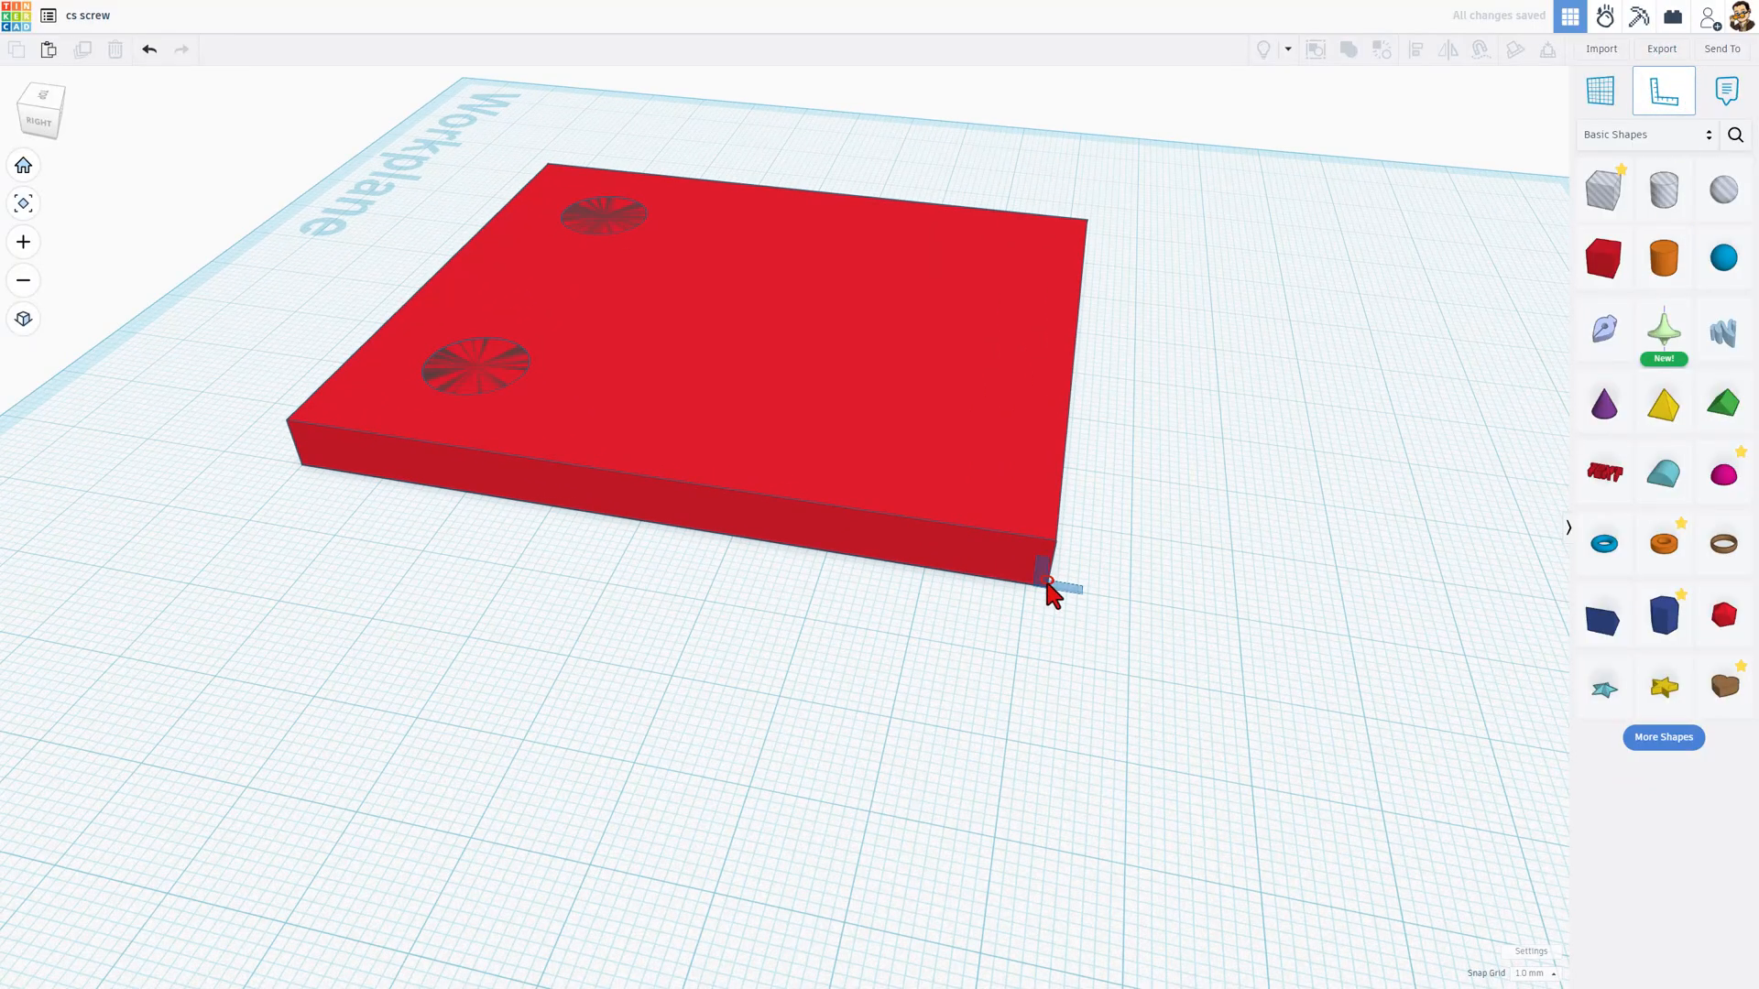
left_click(1044, 587)
scroll(1050, 609, "down", 1)
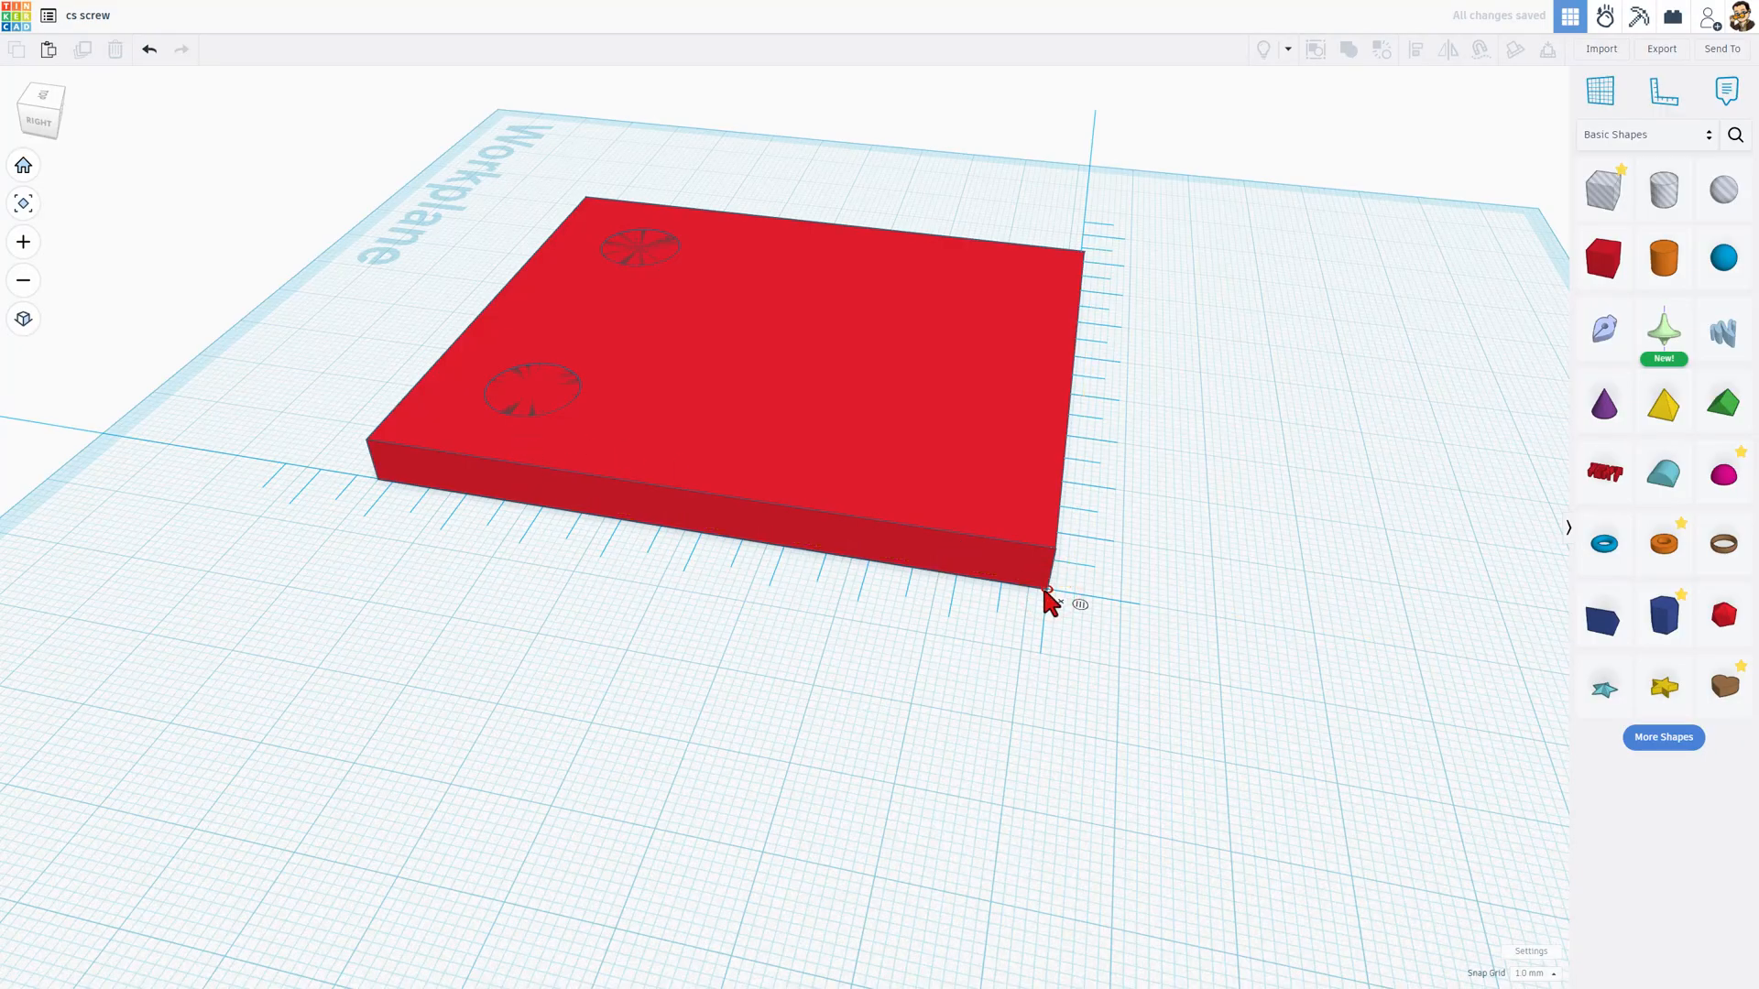
Step: With the plate hidden, duplicate both screw holes and nudge the copies towards the back edge, 17 mm from the ruler
left_click(538, 388)
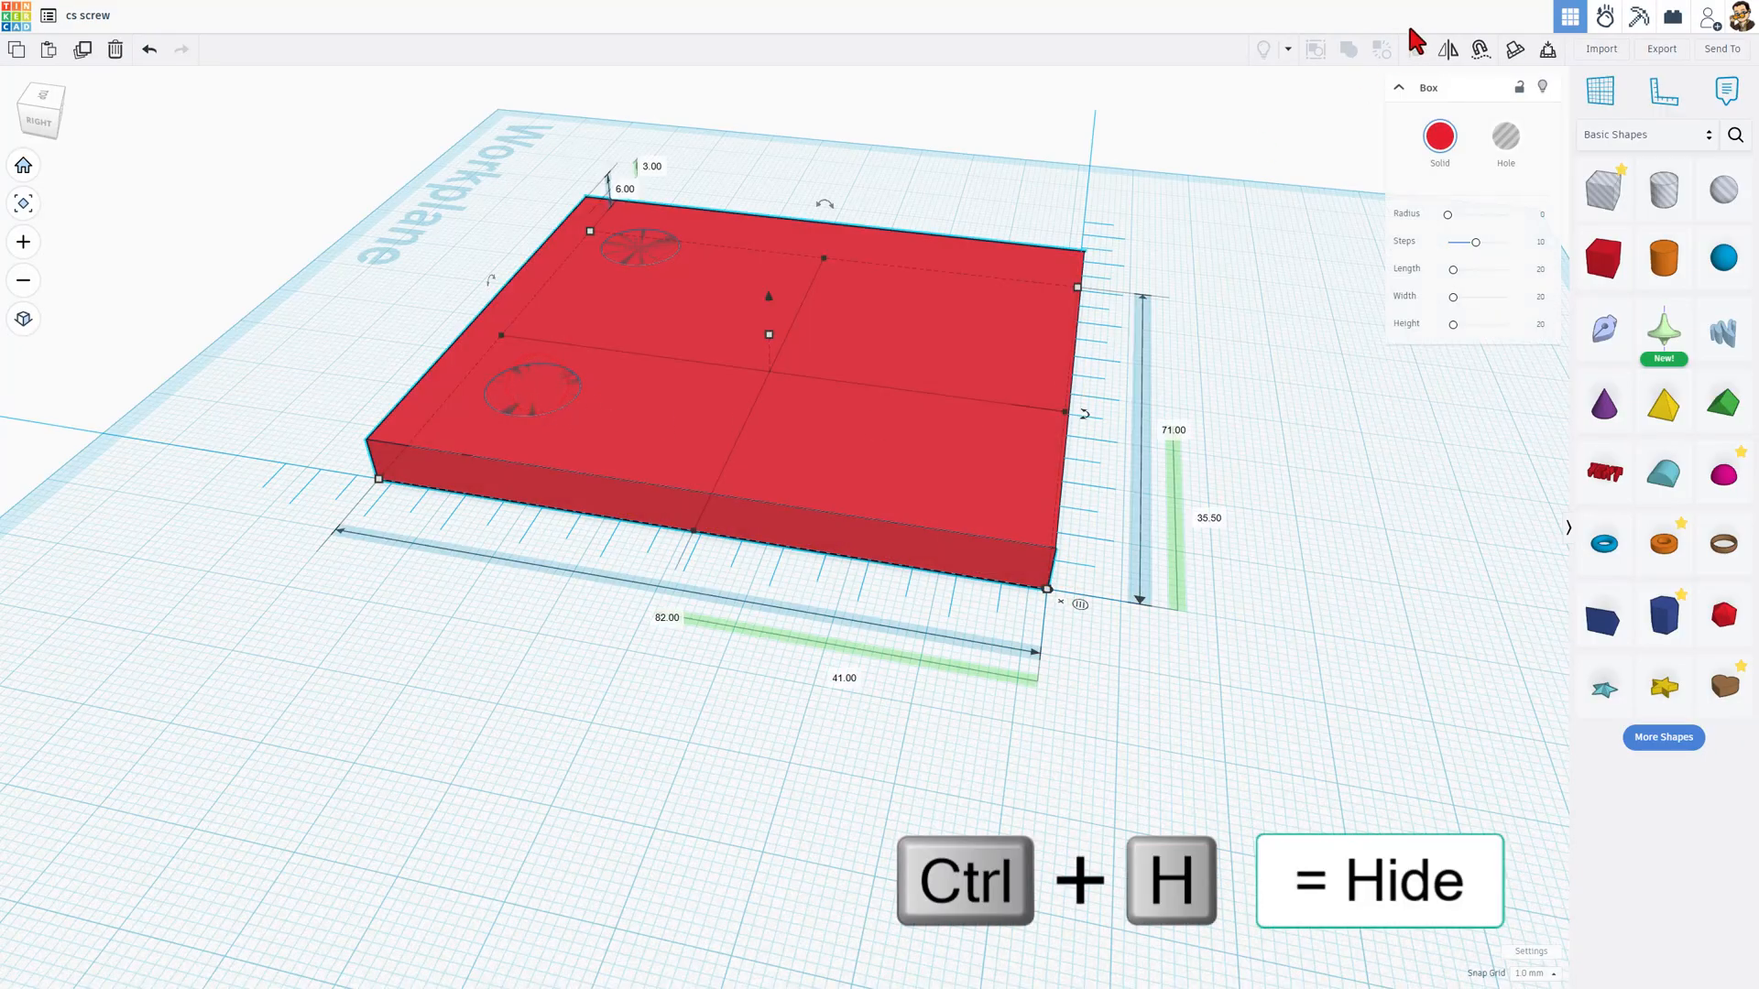
left_click(1539, 87)
left_click_drag(732, 184, 223, 397)
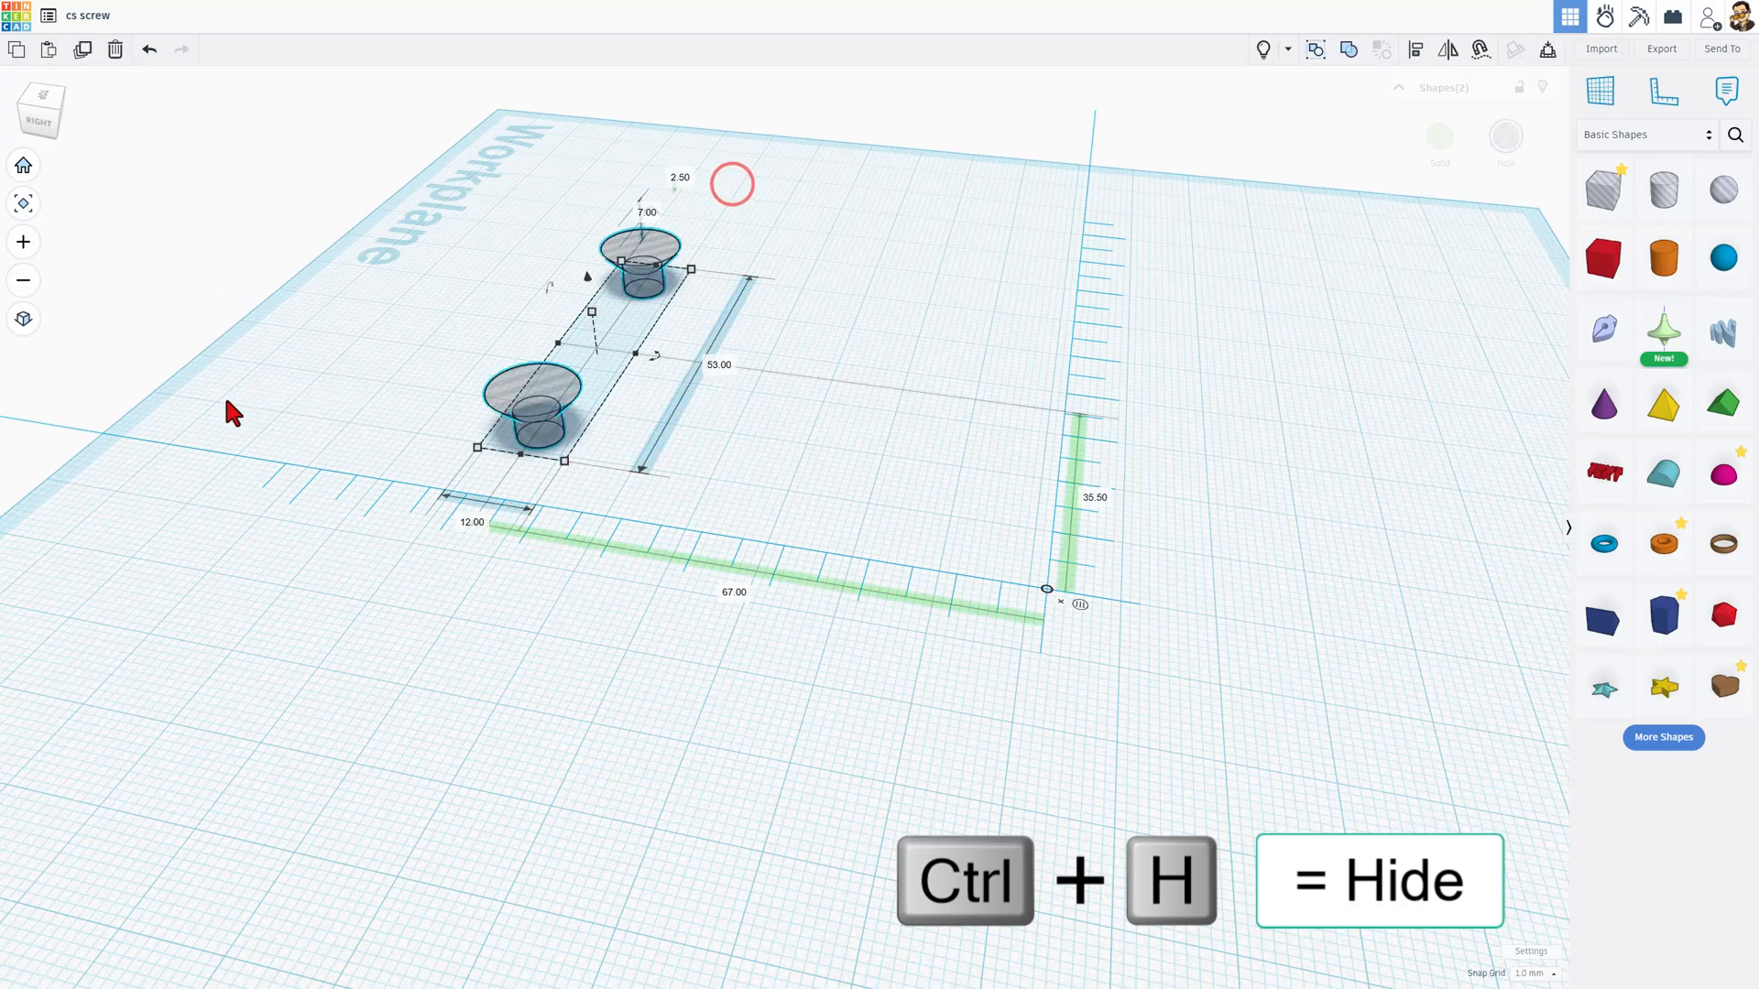
key("ctrl+d")
key("shift+Right")
key("shift+Right")
key("shift+Right")
key("shift+Right")
key("shift+Right")
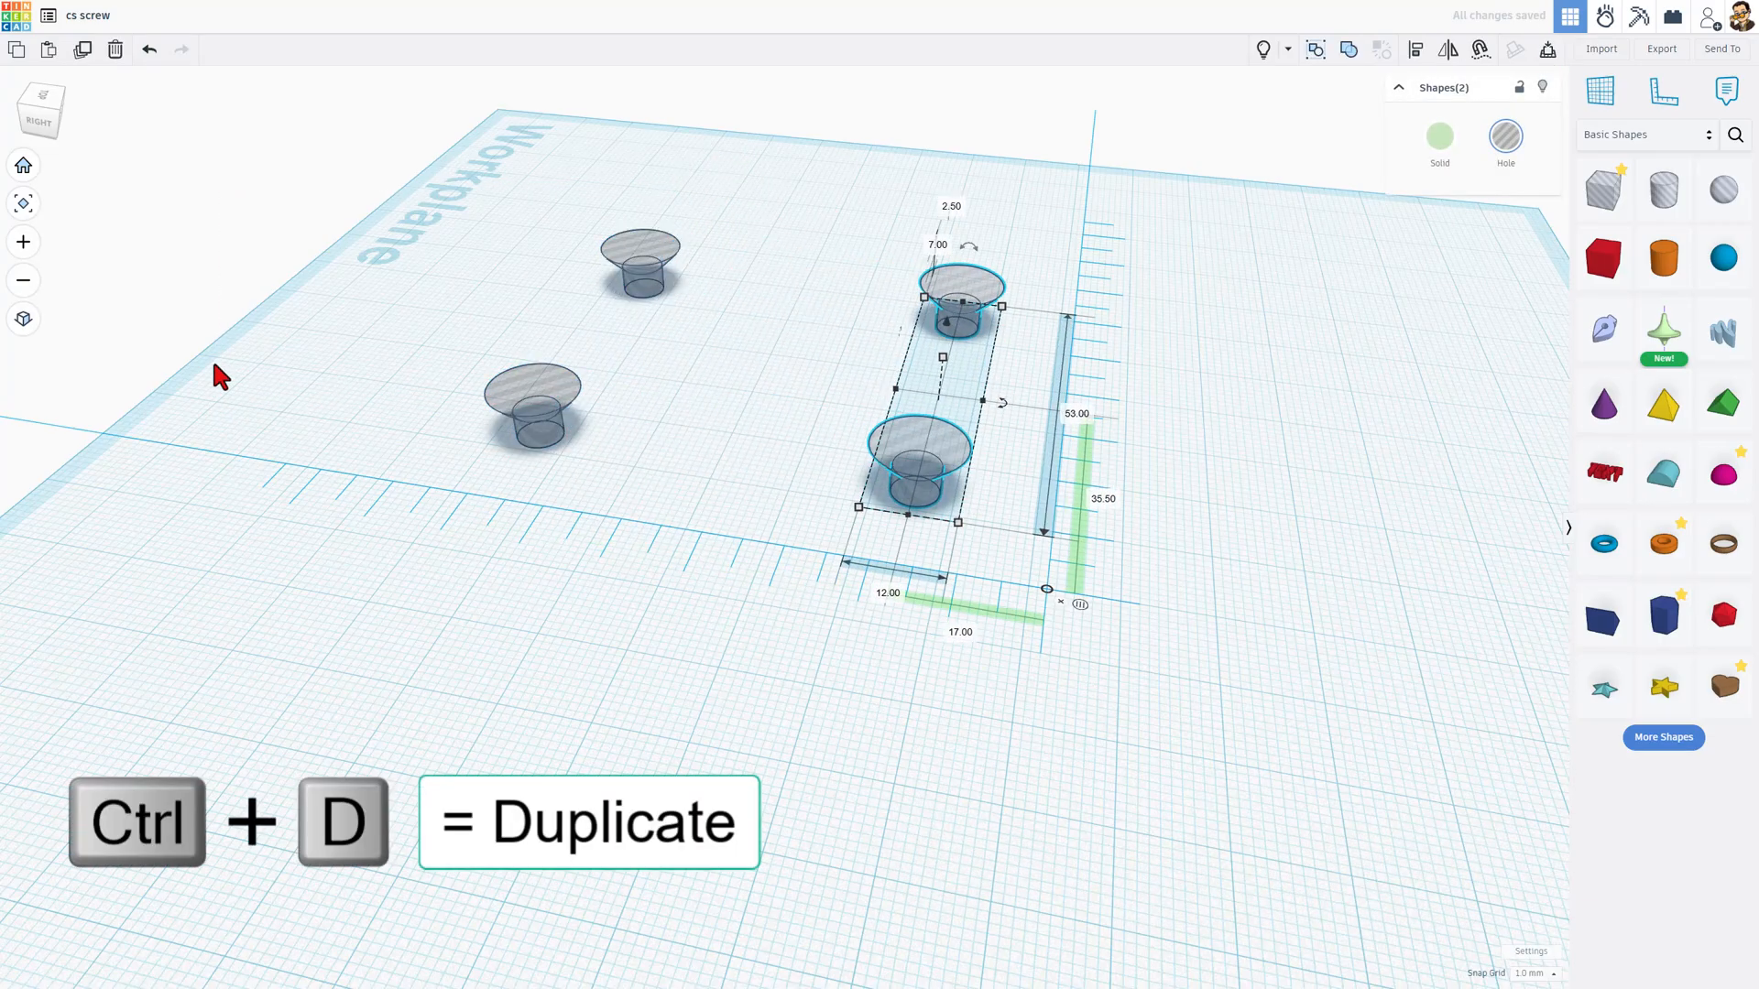
Step: Show the hidden plate and set the two copied holes' centre distance from its back edge to 15 mm
left_click(1263, 49)
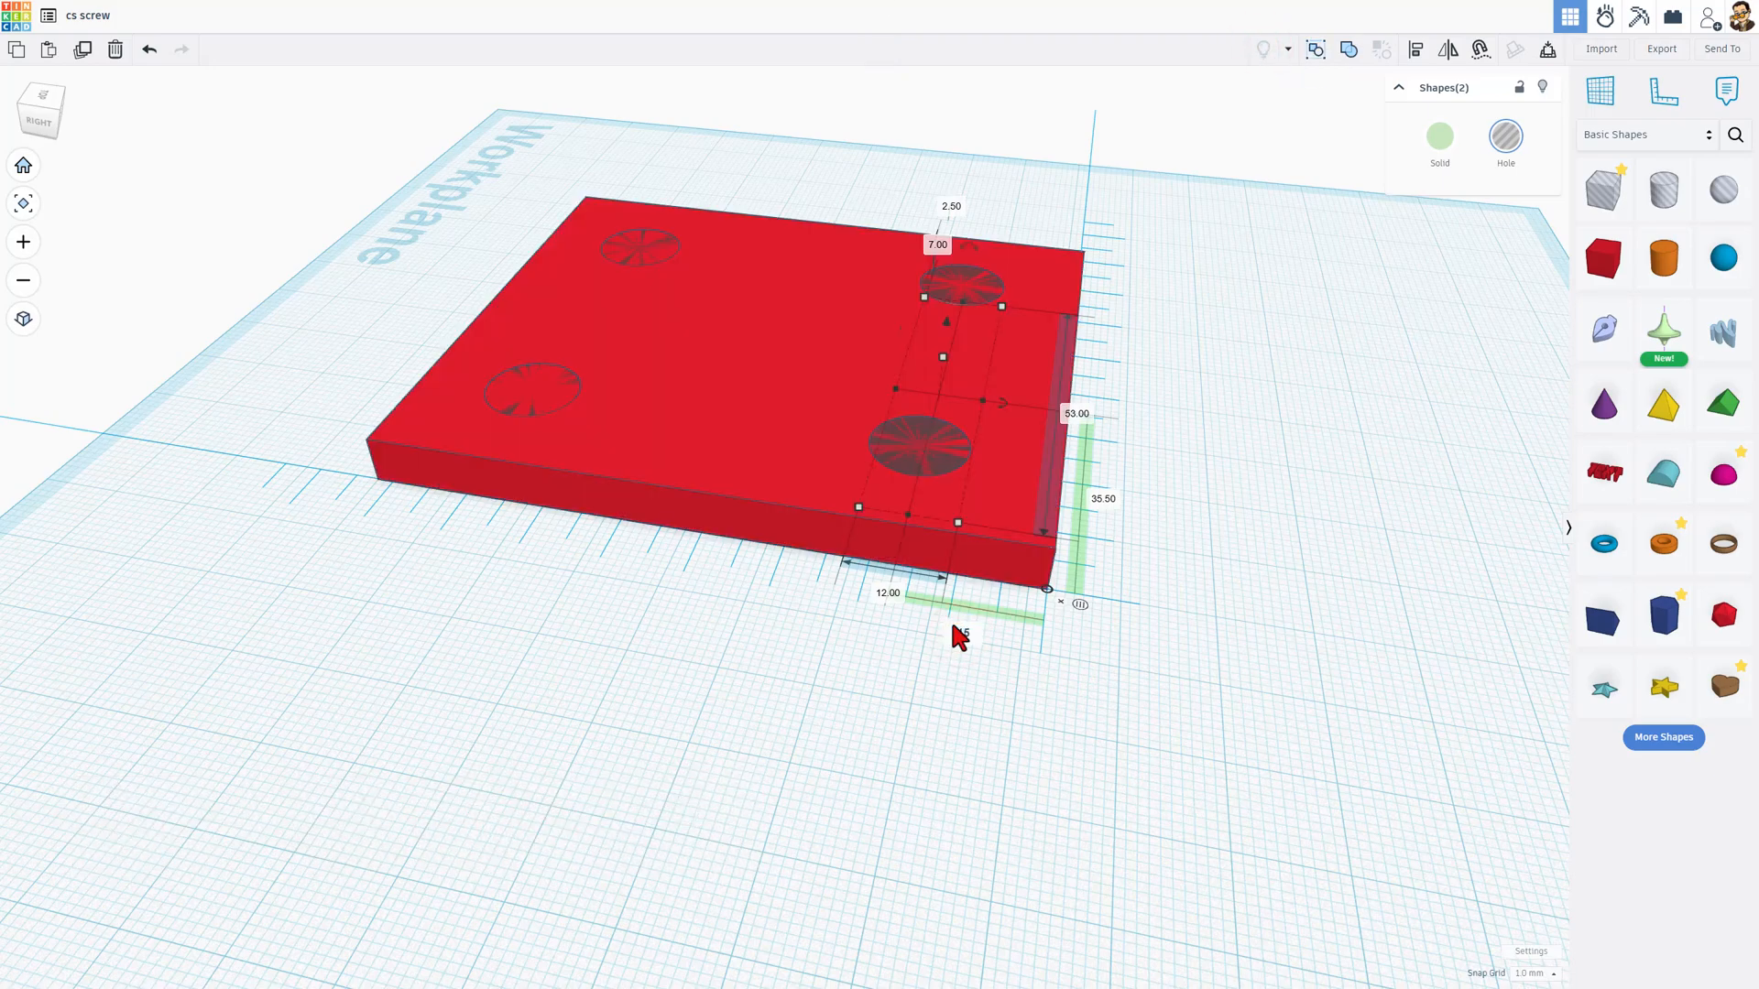
key("Return")
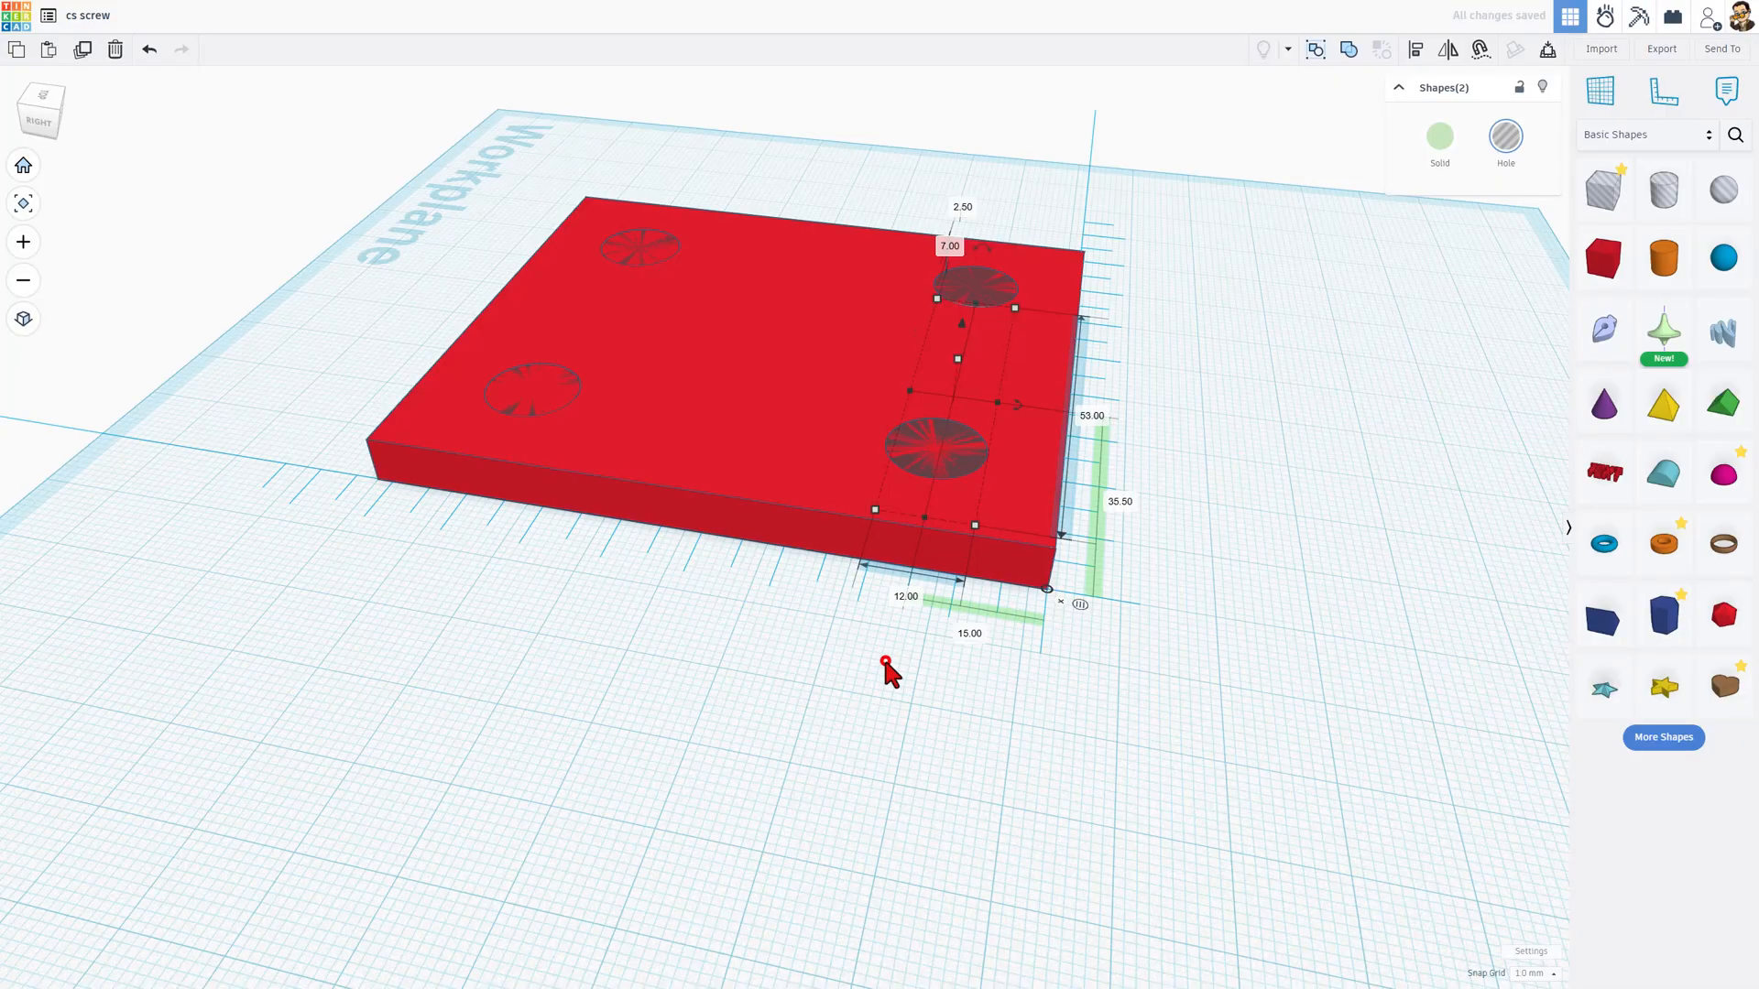
Step: Group the plate with all four screw holes to cut the countersinks and inspect the result from several angles
right_click_drag(887, 661, 543, 246)
left_click(1035, 657)
left_click_drag(543, 246, 1180, 650)
key("ctrl+g")
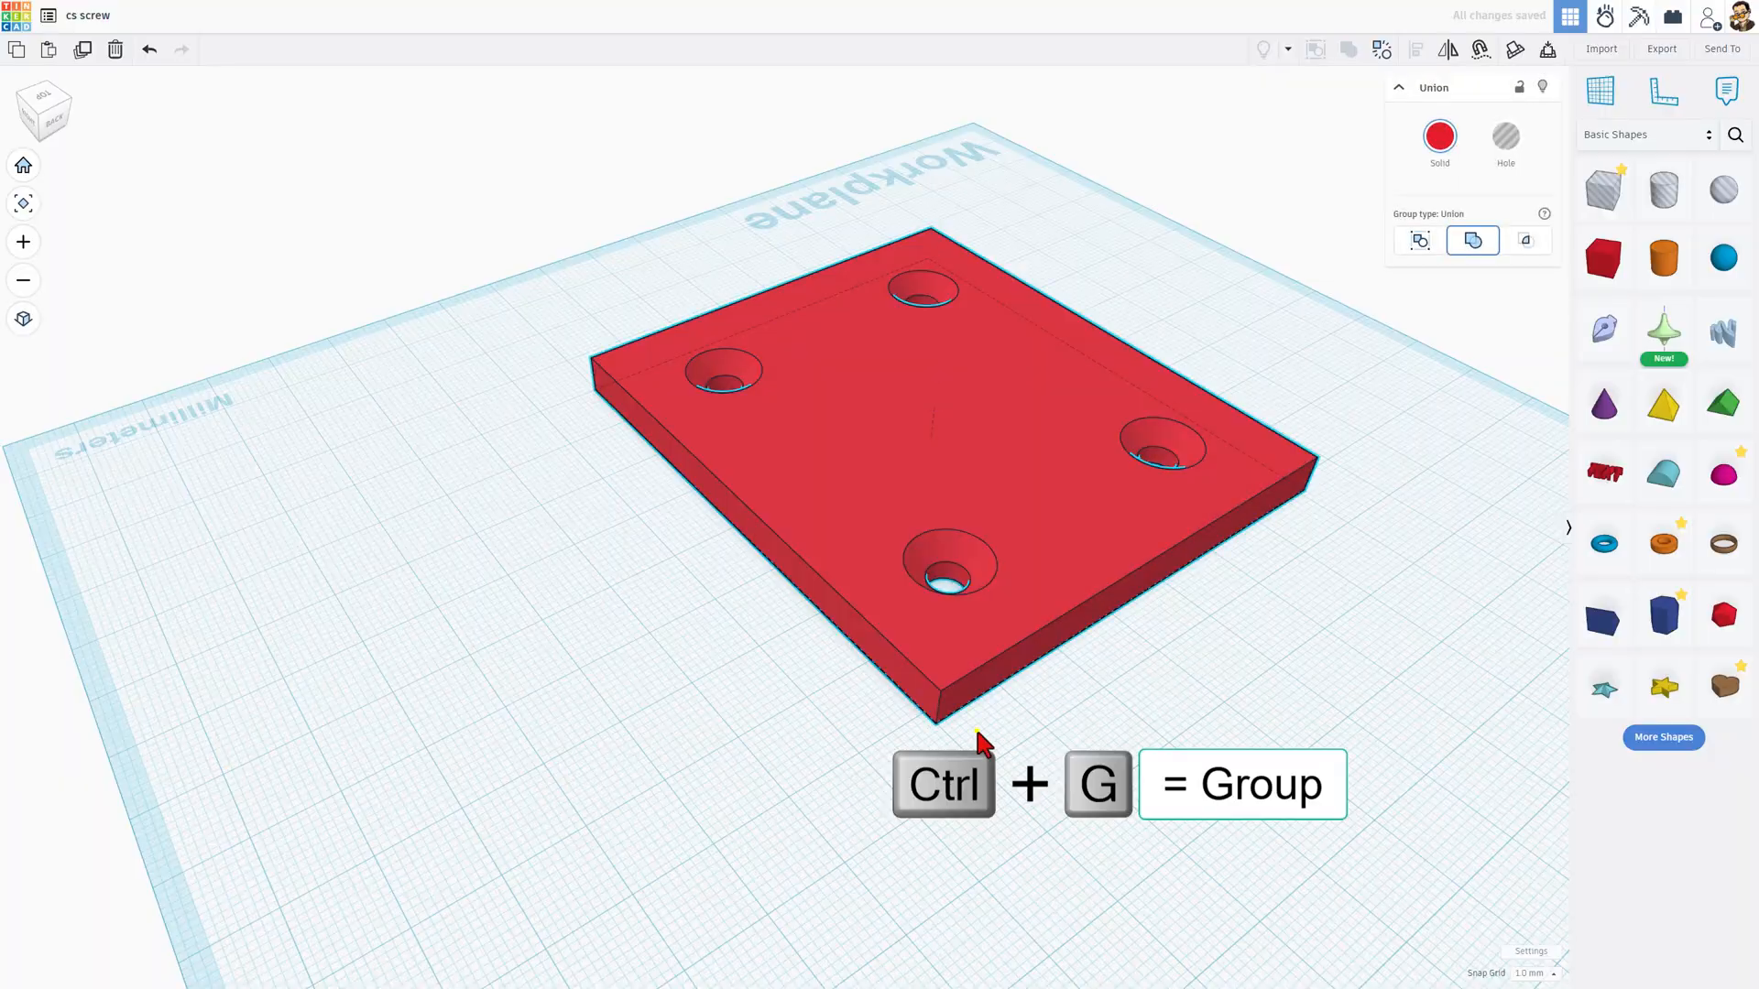
right_click_drag(975, 730, 1319, 721)
right_click_drag(746, 646, 1035, 696)
right_click_drag(661, 624, 772, 606)
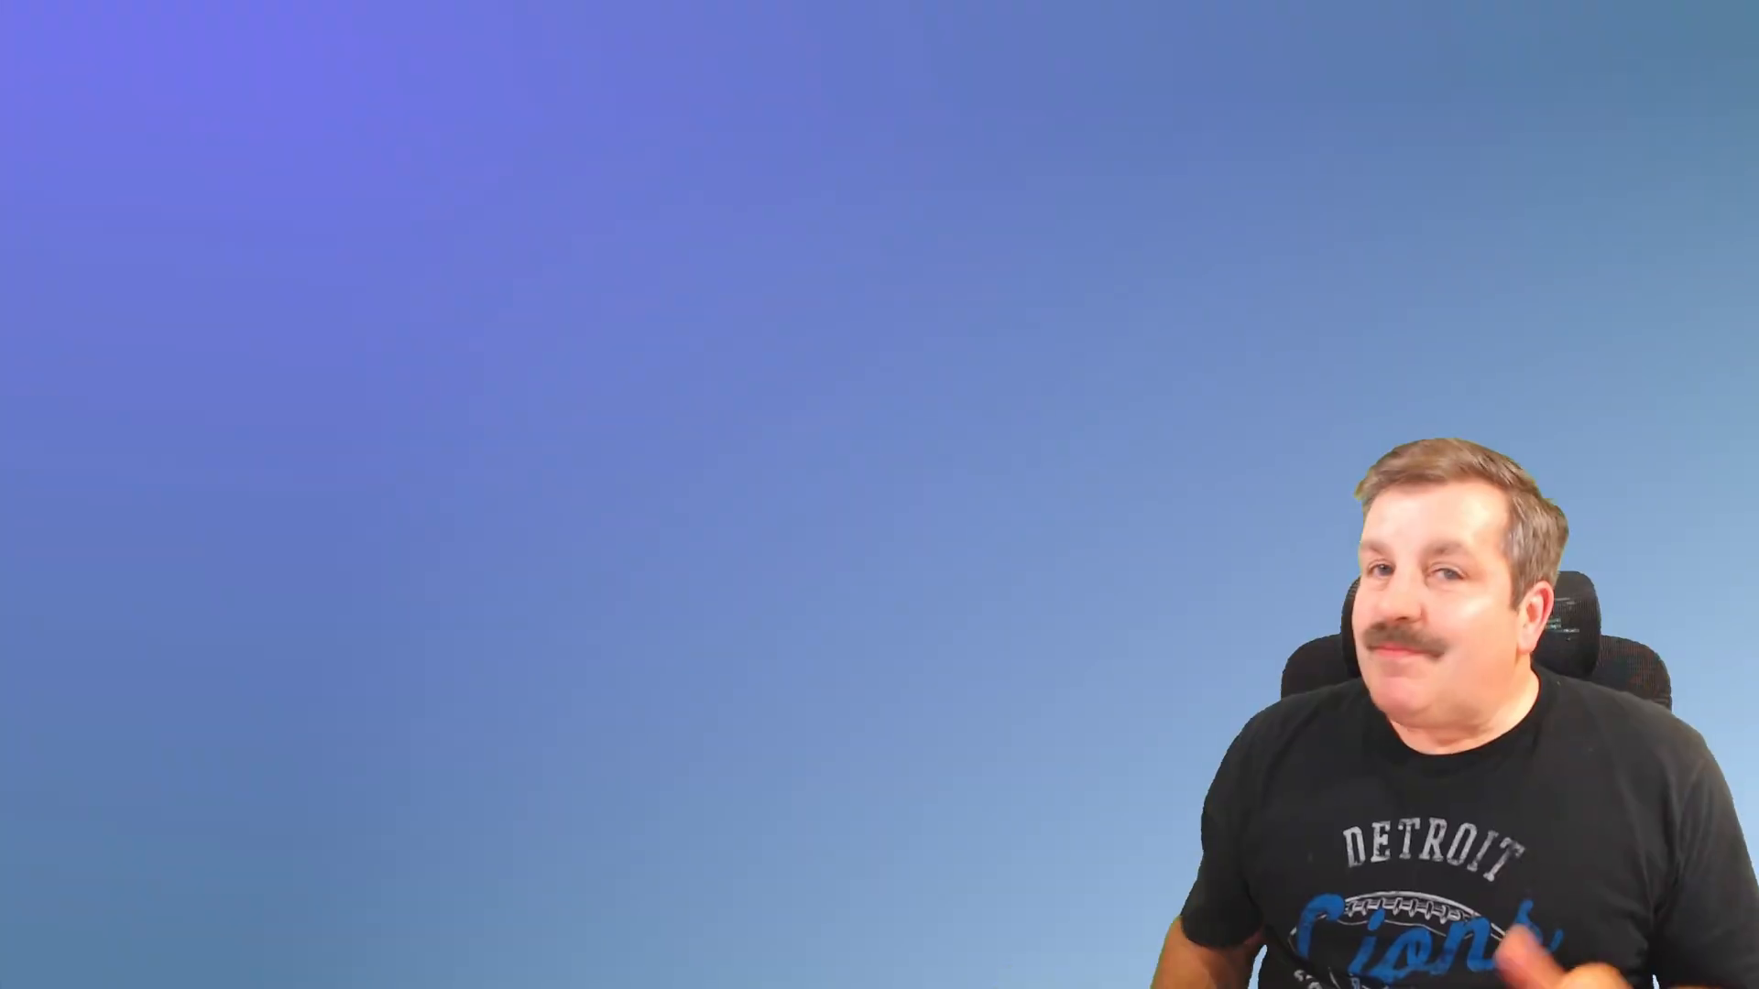